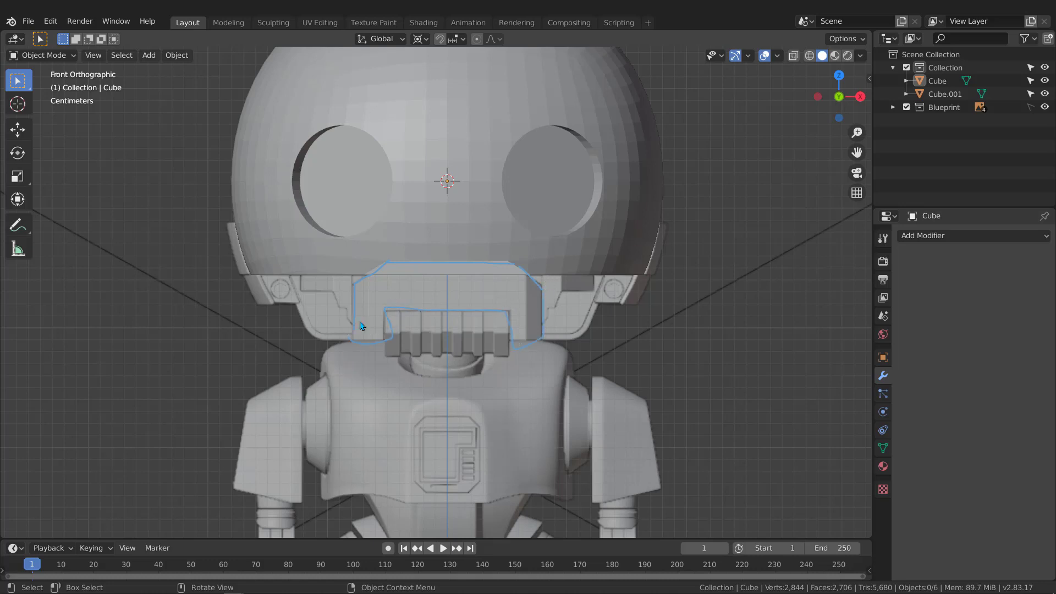
# Step: Display the head in wireframe from the right side over the blueprint
pyautogui.moveTo(363, 325)
pyautogui.mouseDown(button='right')
pyautogui.moveTo(483, 252)
pyautogui.moveTo(432, 365)
pyautogui.moveTo(362, 355)
pyautogui.mouseUp(button='right')
pyautogui.press('KP_3')
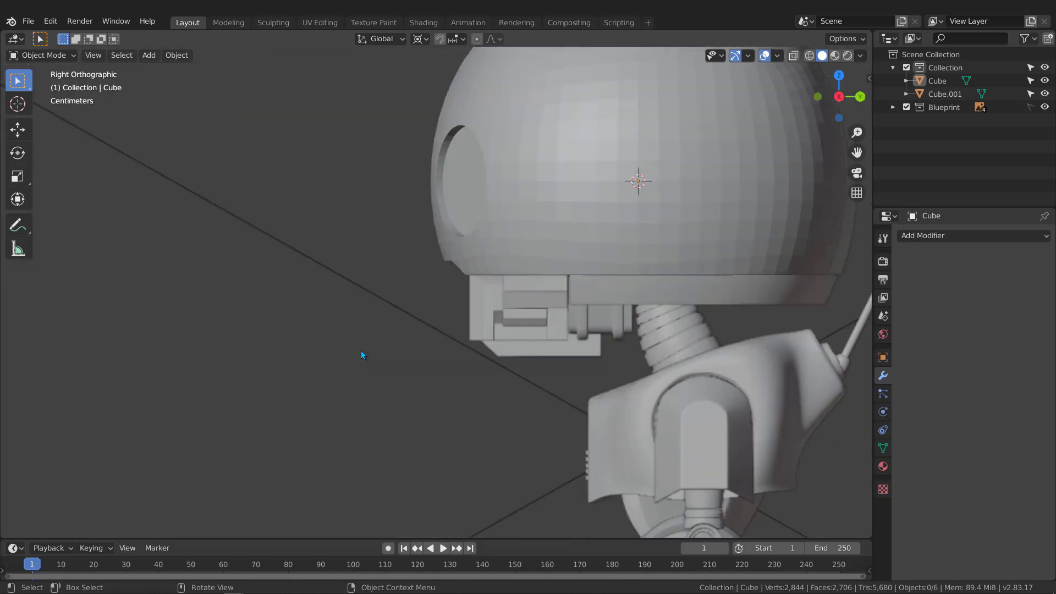
pyautogui.scroll(-2, 361, 351)
pyautogui.scroll(2, 374, 347)
pyautogui.scroll(-2, 448, 307)
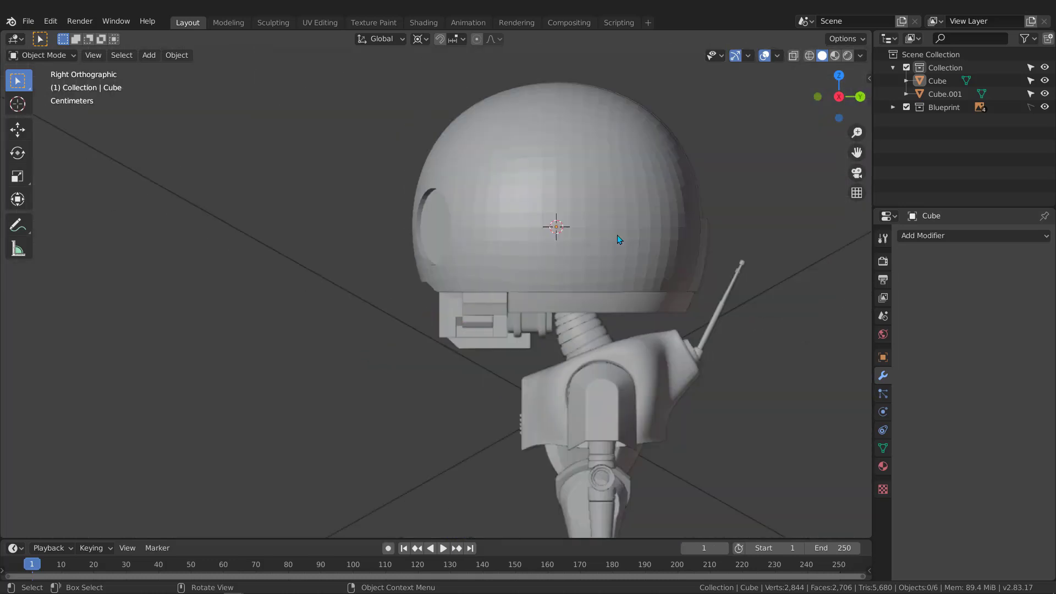
pyautogui.scroll(2, 618, 236)
pyautogui.keyDown('shift'); pyautogui.scroll(3, 554, 269); pyautogui.keyUp('shift')
pyautogui.scroll(-2, 554, 269)
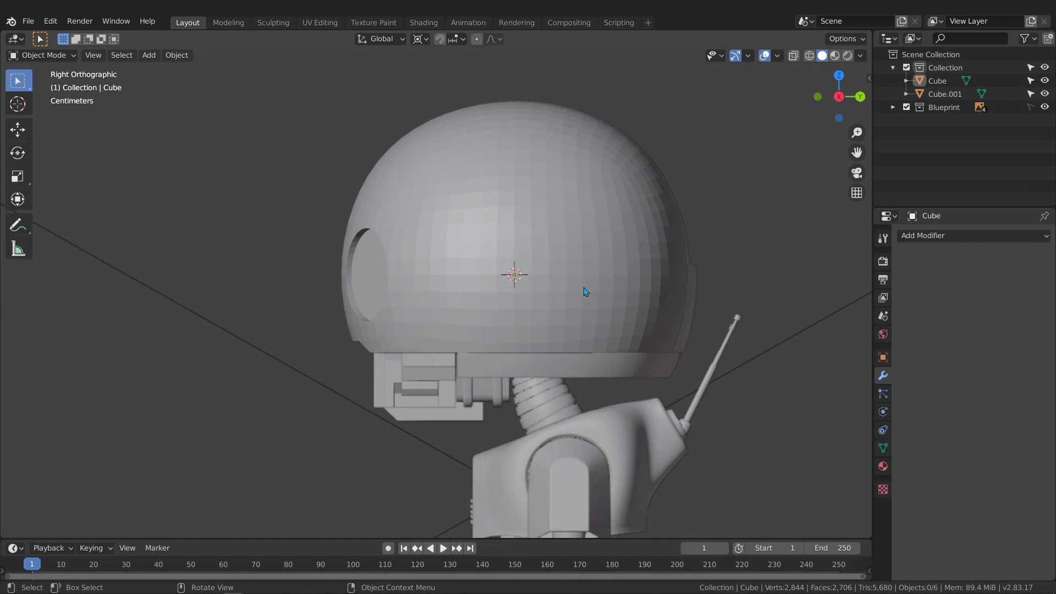
pyautogui.press('z')
pyautogui.click(396, 300)
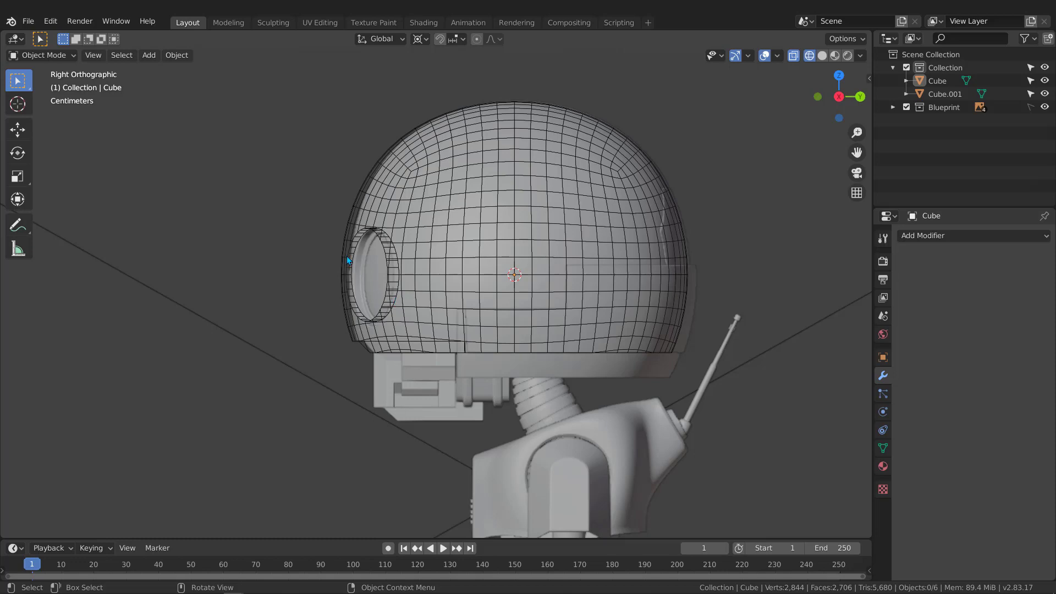
# Step: Move the head mesh about 0.39 cm along the Y axis towards the back of the side blueprint
pyautogui.scroll(5, 346, 256)
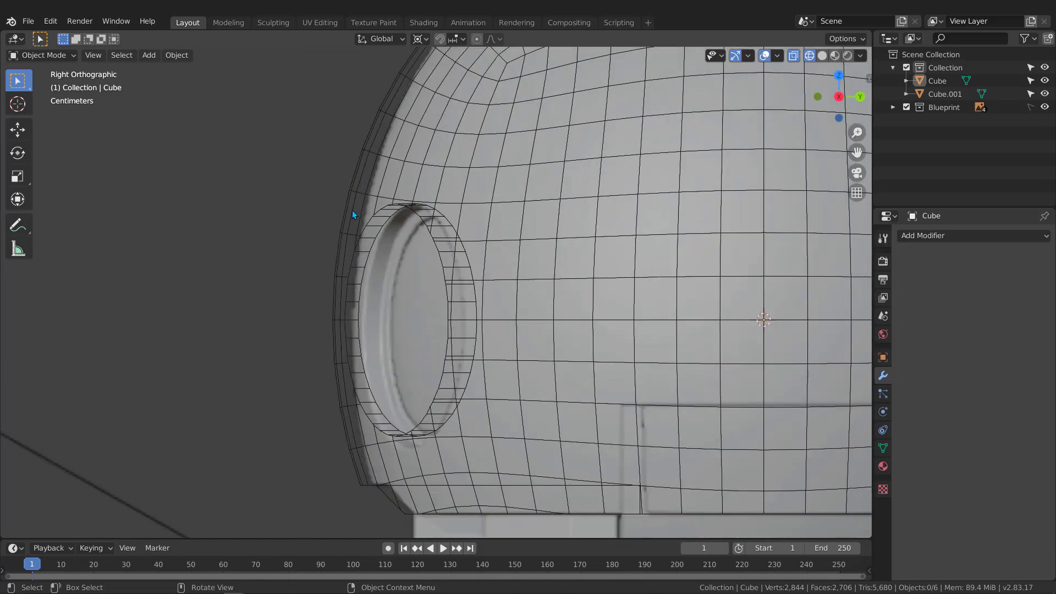
pyautogui.scroll(-6, 352, 210)
pyautogui.scroll(6, 544, 217)
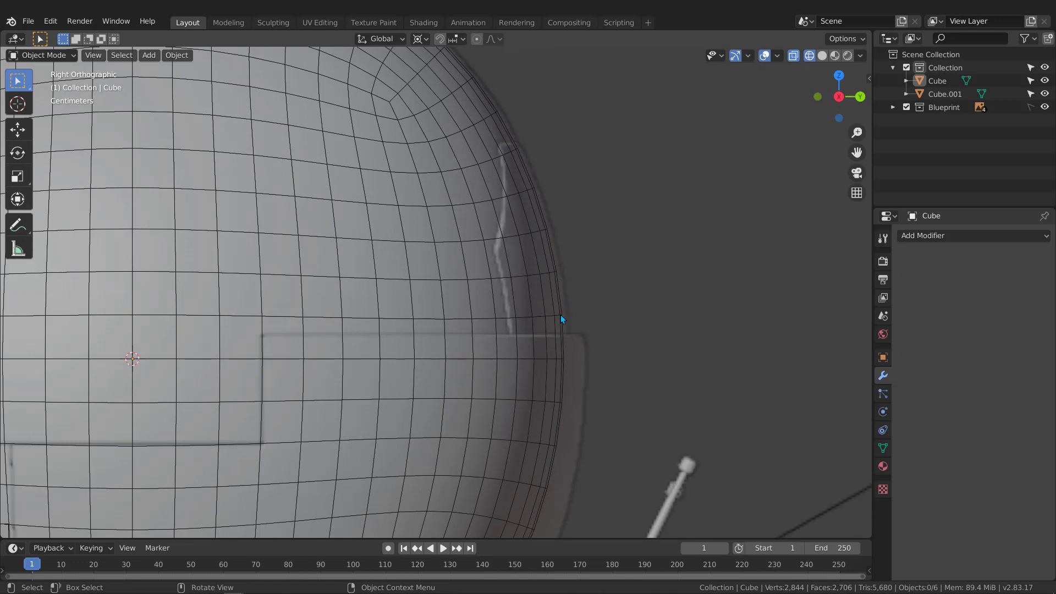
pyautogui.scroll(-2, 560, 316)
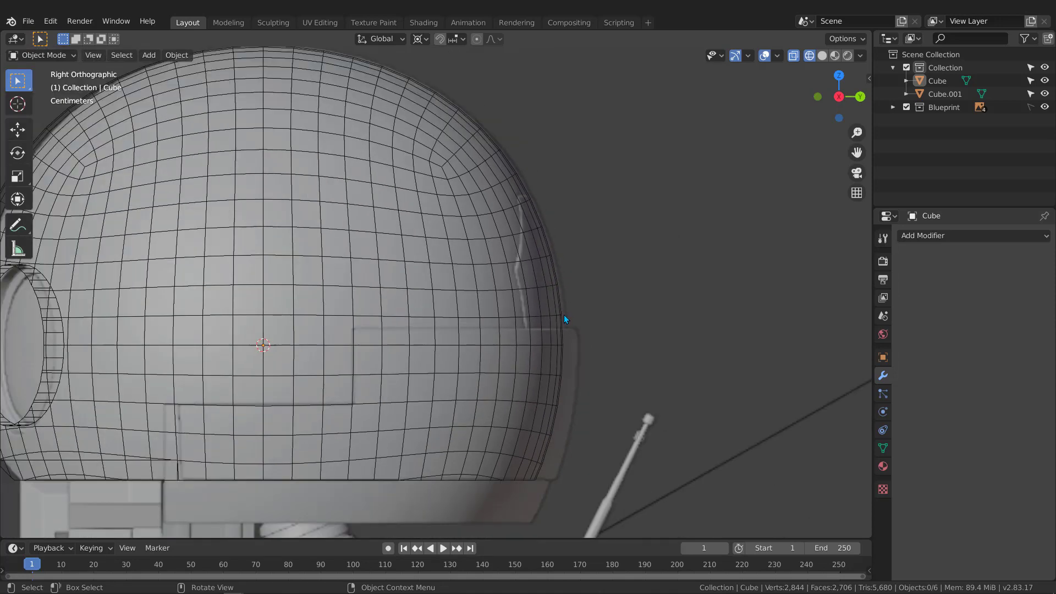
pyautogui.scroll(-3, 564, 319)
pyautogui.click(226, 277)
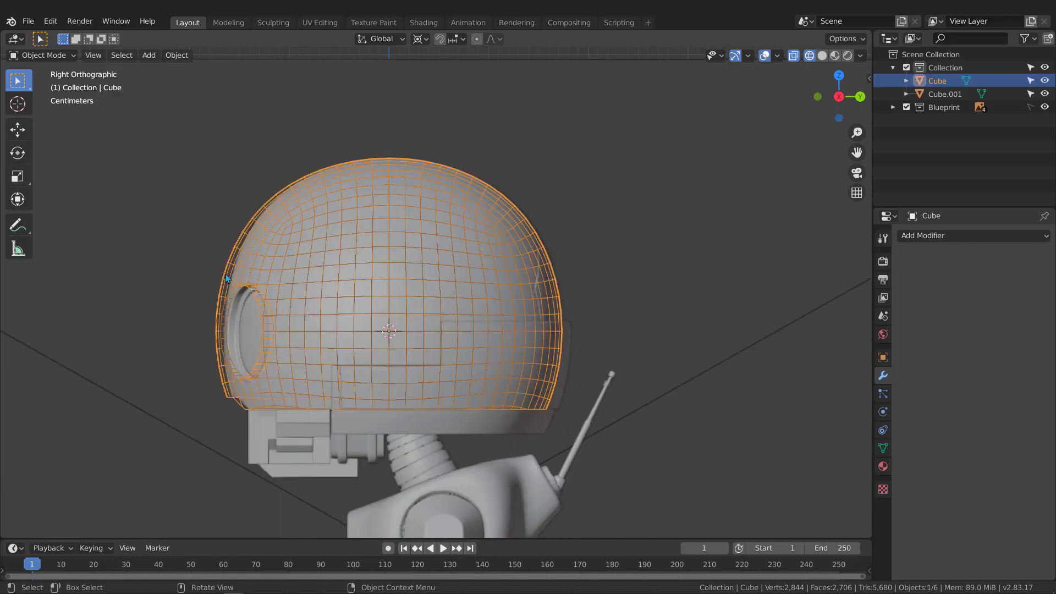
pyautogui.press('g')
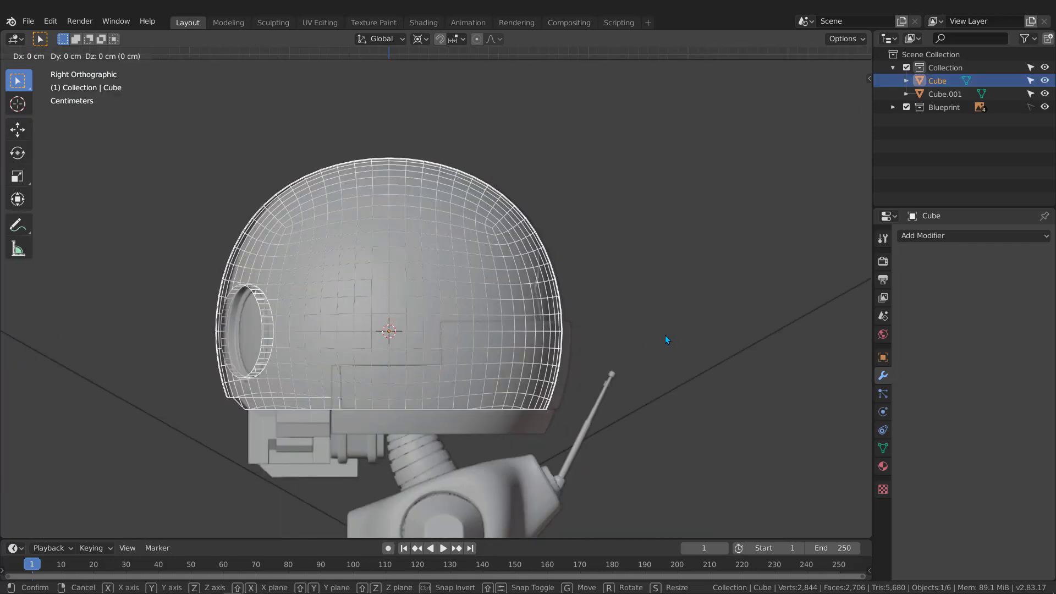
pyautogui.press('y')
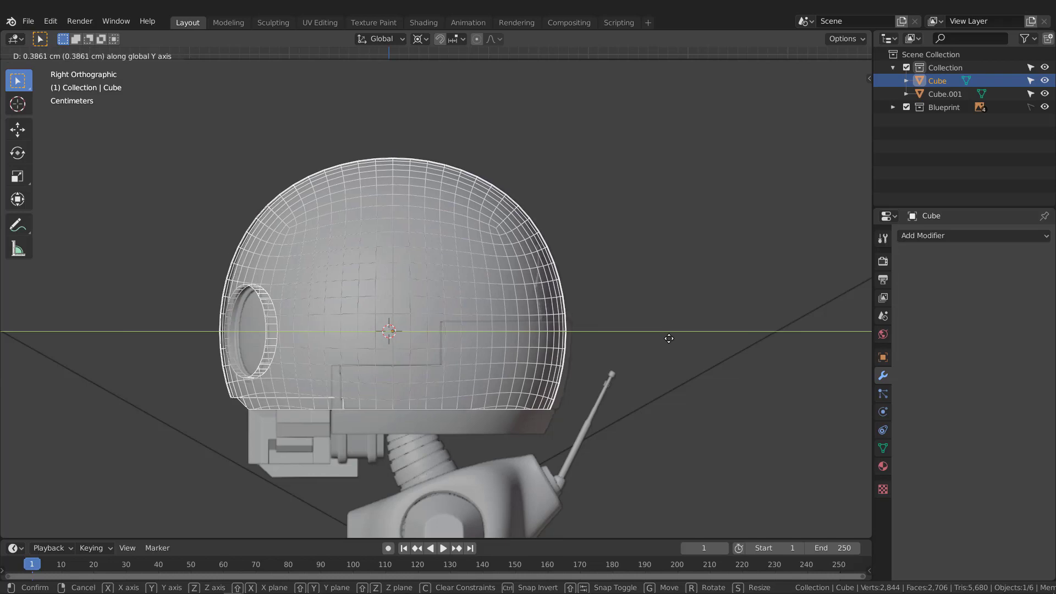
pyautogui.click(669, 338)
# Step: Scale the head mesh along the Y axis by about 0.983
pyautogui.press('s')
pyautogui.press('y')
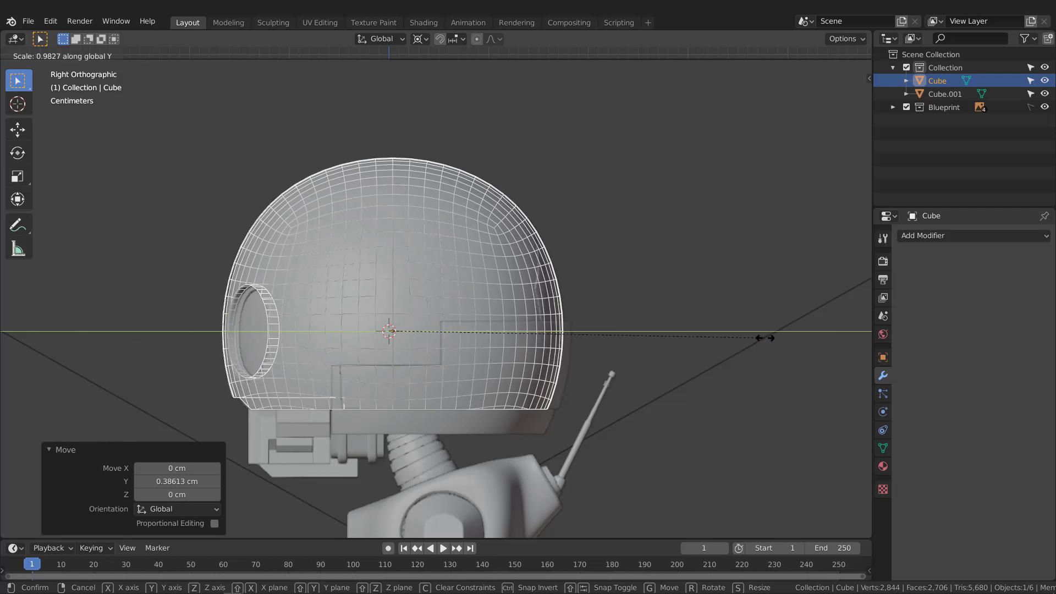
pyautogui.click(764, 339)
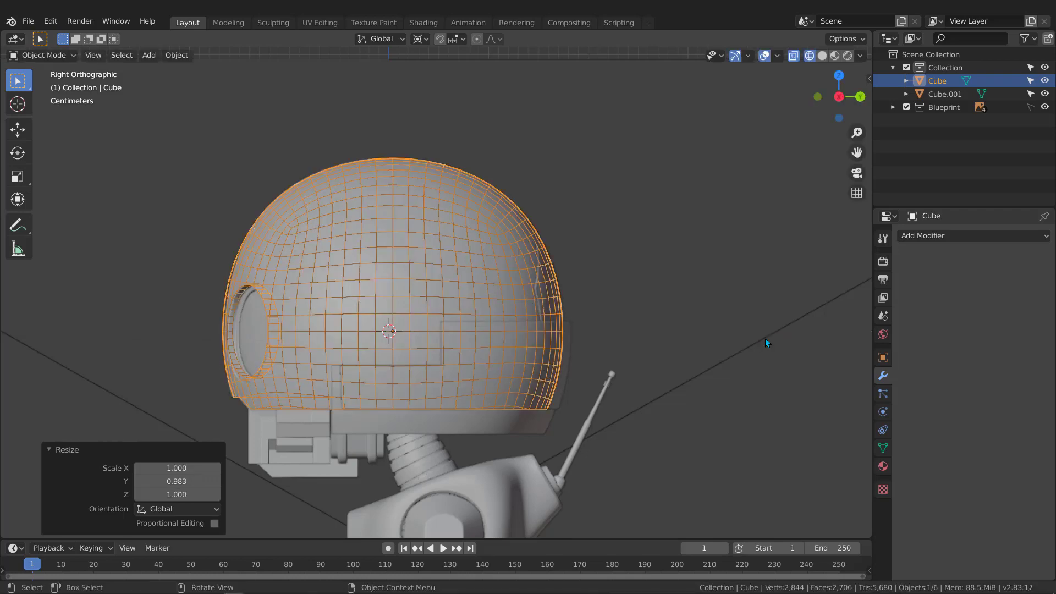
# Step: Move the head mesh about 0.2 cm further along the Y axis to fit the blueprint's rear outline
pyautogui.scroll(2, 365, 337)
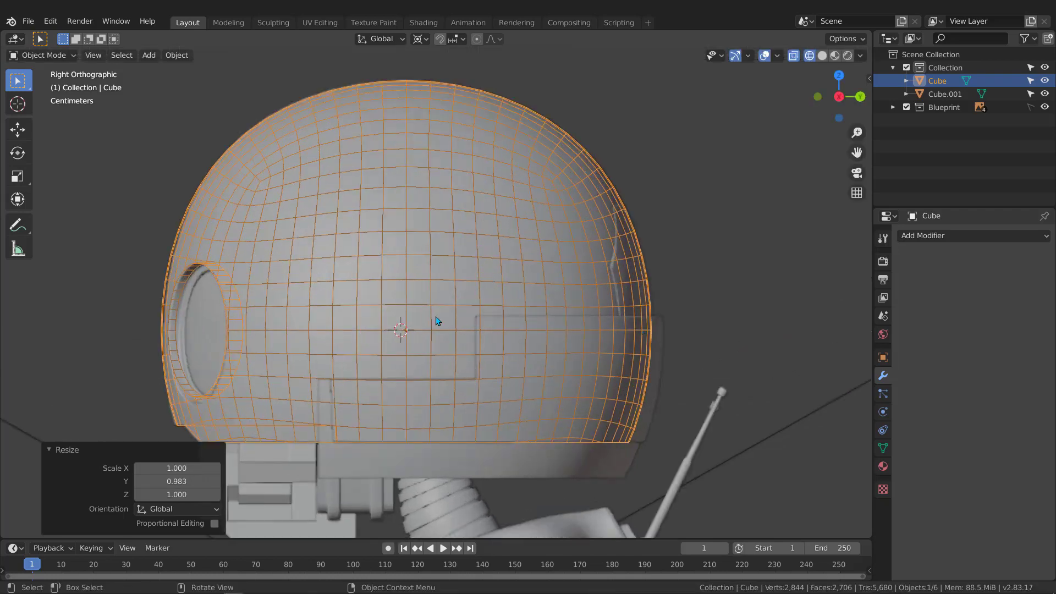
pyautogui.scroll(3, 534, 267)
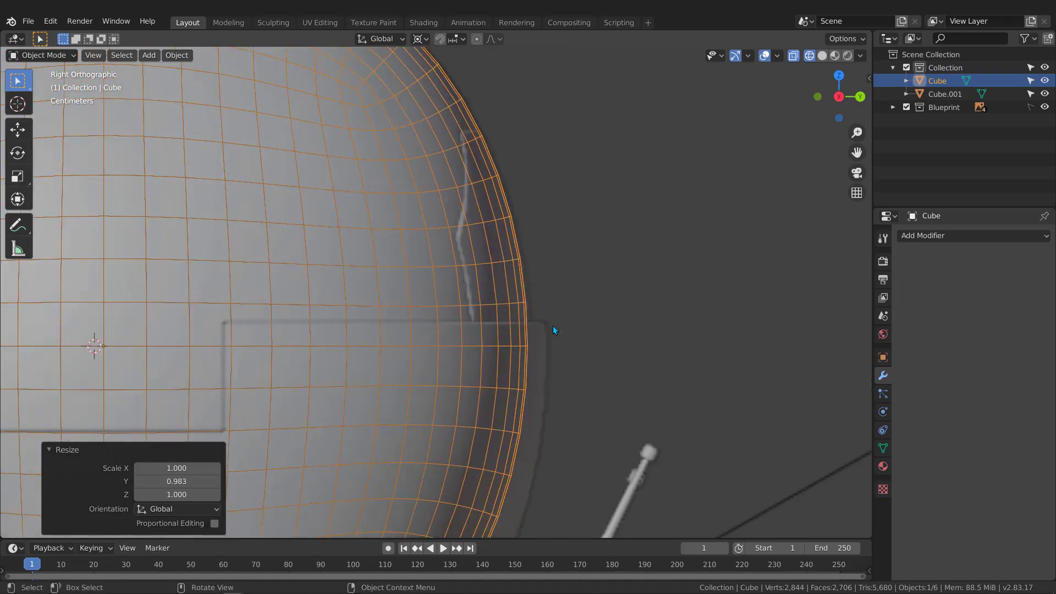
pyautogui.press('g')
pyautogui.press('y')
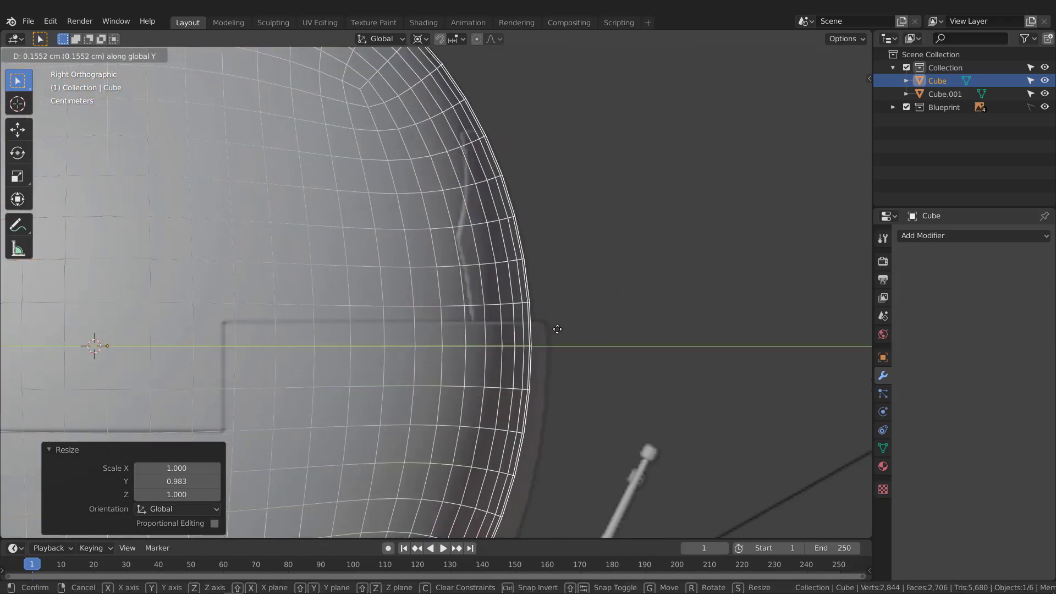
pyautogui.click(557, 329)
# Step: Check the head's front edge against the blueprint and scale the mesh along the Y axis by about 1.011
pyautogui.scroll(-6, 354, 325)
pyautogui.scroll(6, 321, 312)
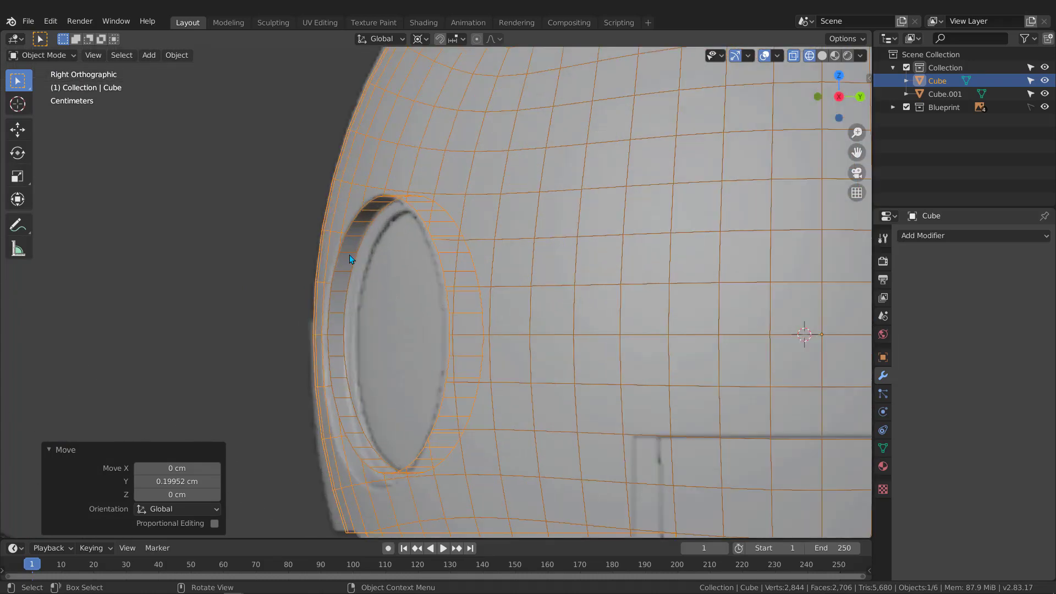
pyautogui.scroll(-2, 348, 253)
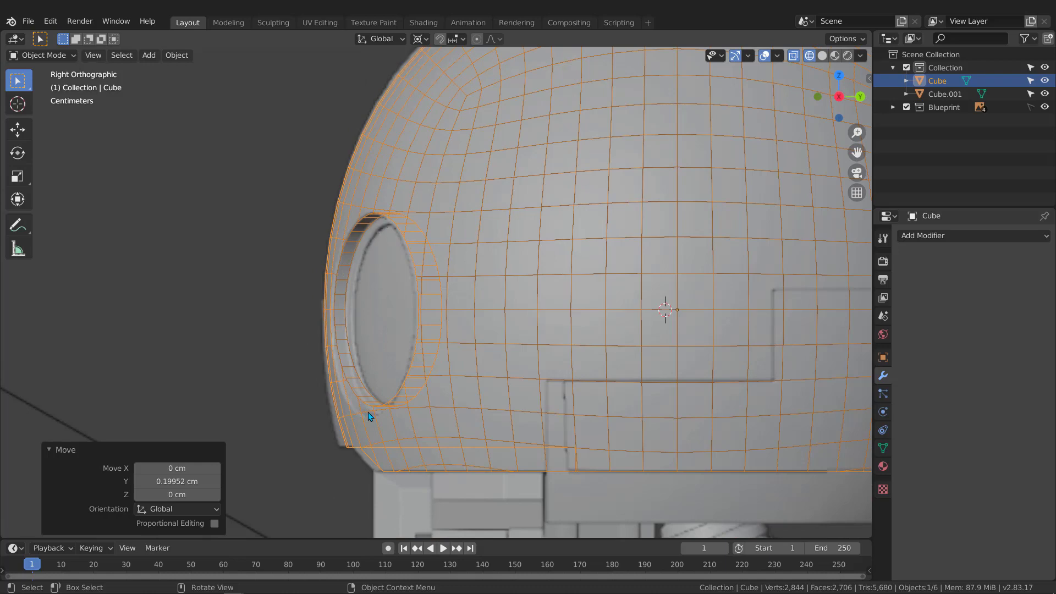
pyautogui.scroll(3, 354, 411)
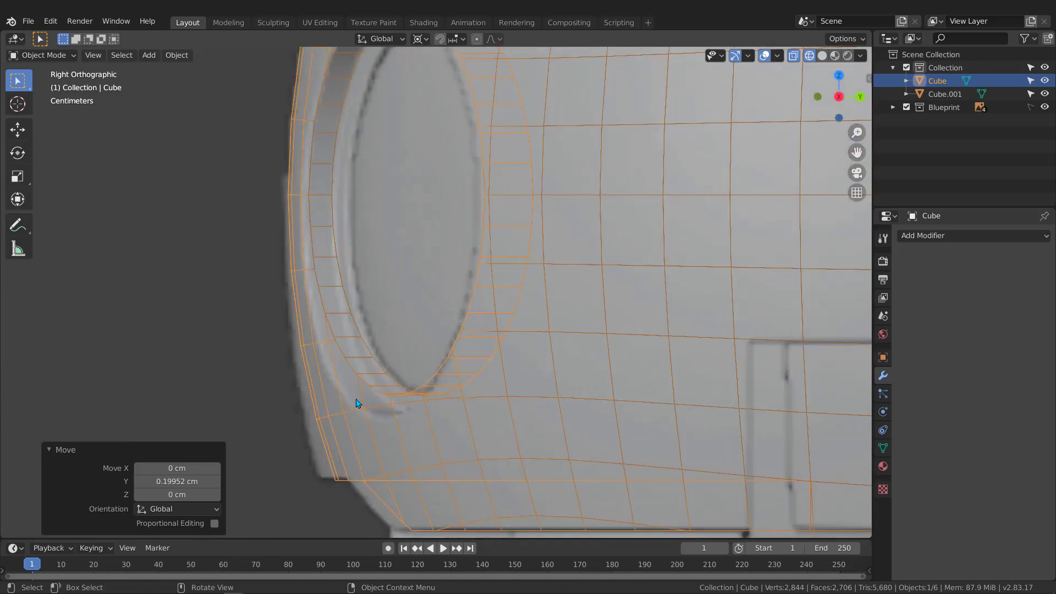
pyautogui.scroll(-3, 329, 275)
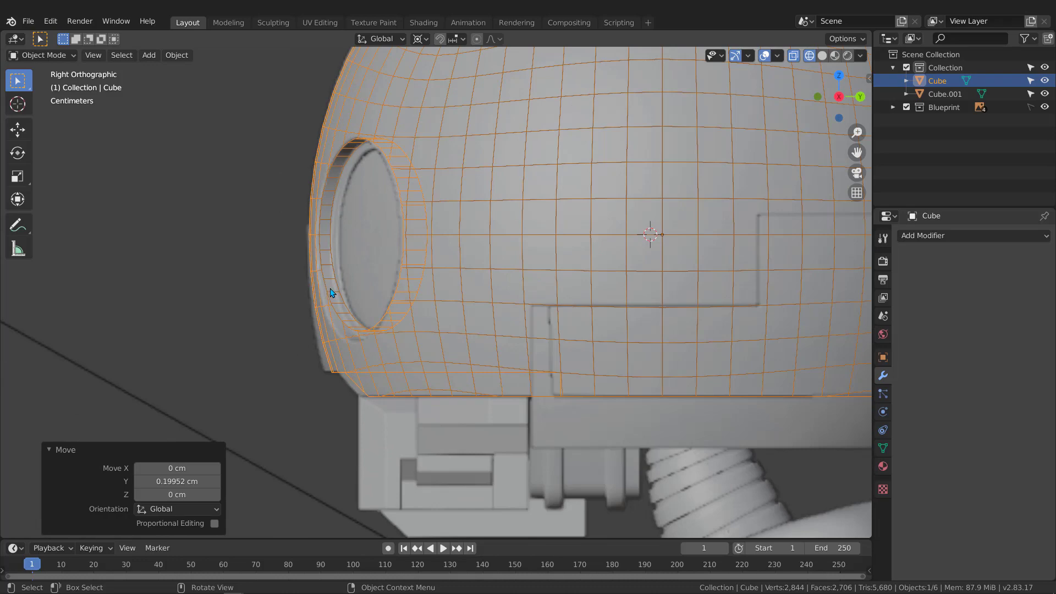
pyautogui.scroll(-5, 309, 308)
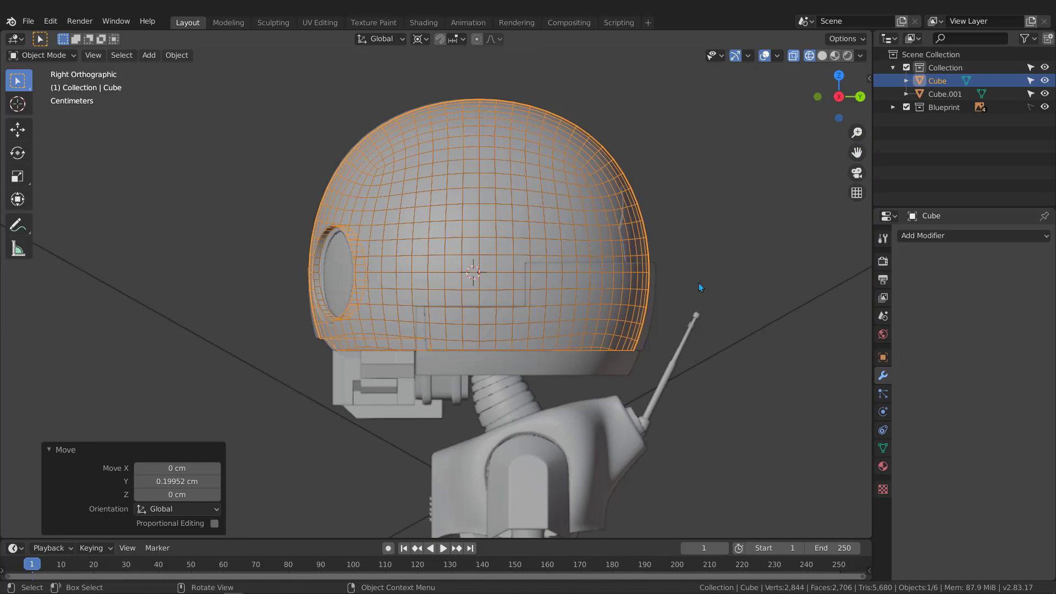
pyautogui.scroll(2, 698, 283)
pyautogui.press('s')
pyautogui.press('y')
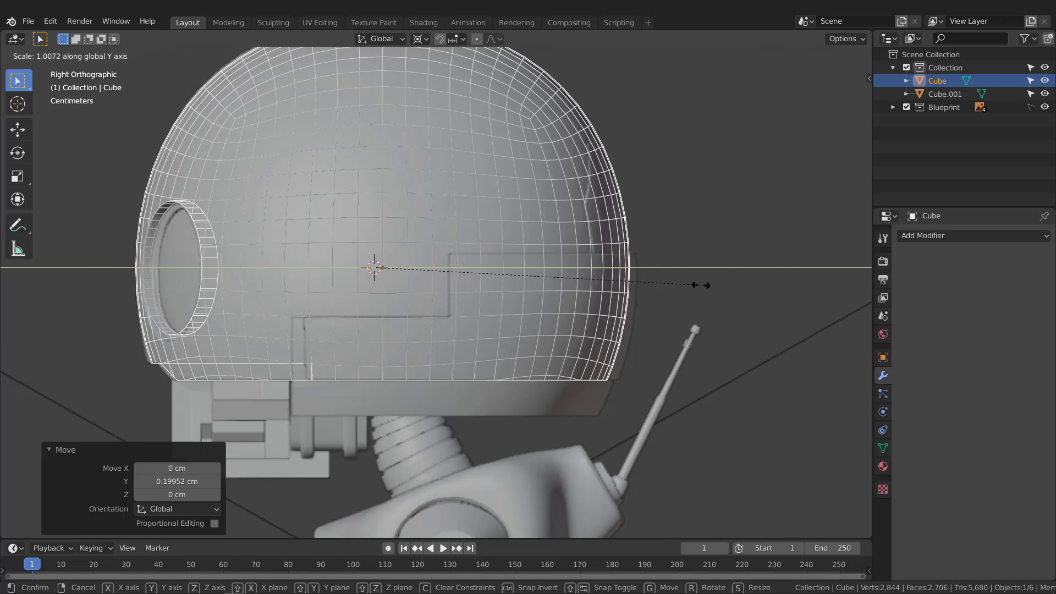
pyautogui.click(702, 286)
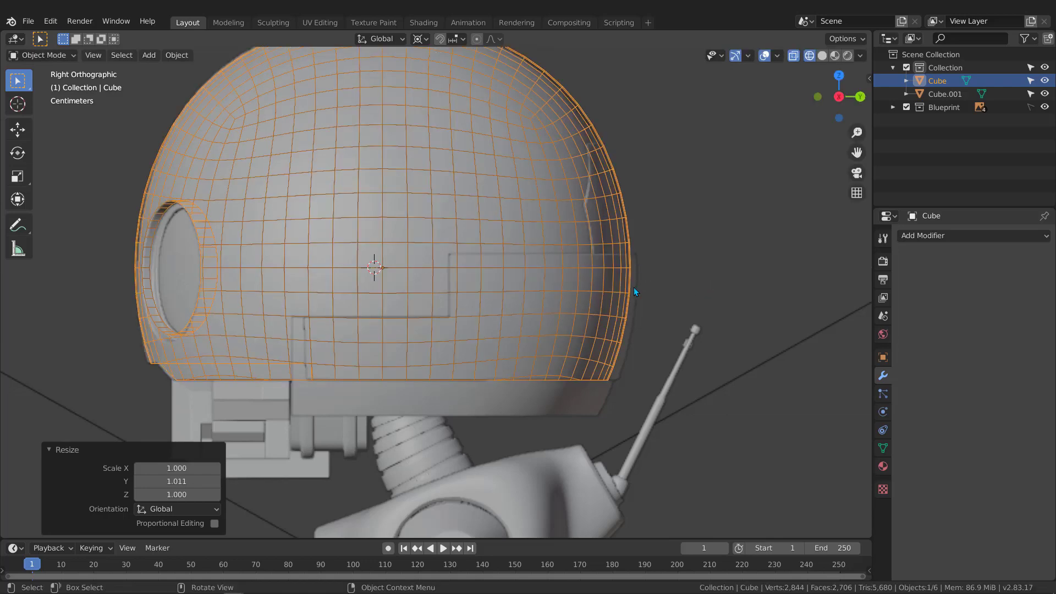
# Step: Return the viewport to solid shading and show the robot's head and mouth area from the front
pyautogui.scroll(-3, 179, 295)
pyautogui.click(246, 297)
pyautogui.scroll(1, 244, 294)
pyautogui.moveTo(243, 293)
pyautogui.mouseDown(button='middle')
pyautogui.moveTo(374, 295)
pyautogui.moveTo(329, 306)
pyautogui.moveTo(229, 287)
pyautogui.moveTo(296, 304)
pyautogui.moveTo(285, 303)
pyautogui.moveTo(433, 283)
pyautogui.moveTo(402, 305)
pyautogui.mouseUp(button='middle')
pyautogui.hotkey('shift', 'z')
pyautogui.click(405, 282)
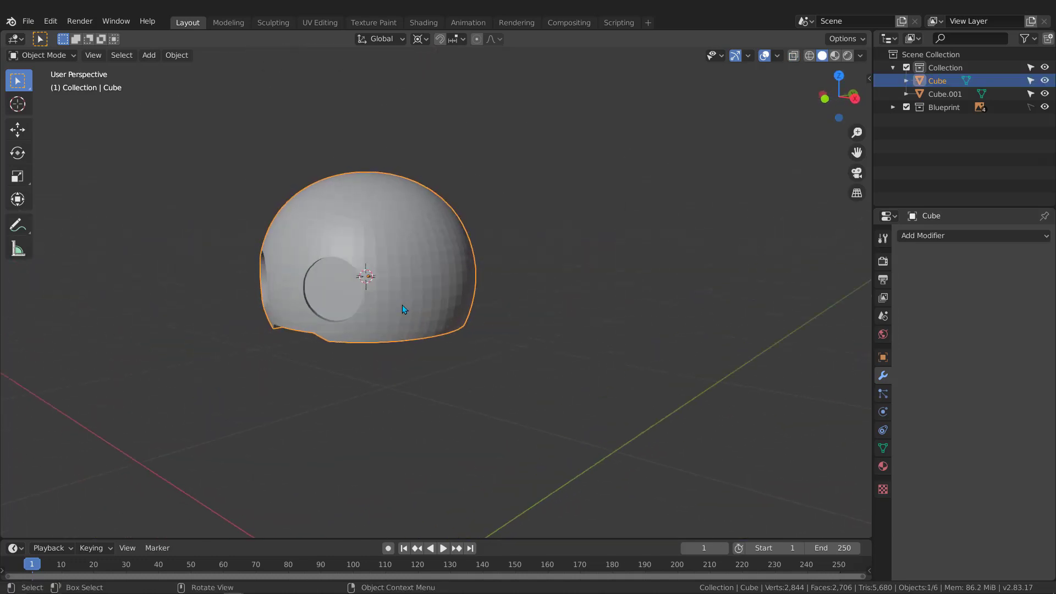
pyautogui.press('KP_1')
pyautogui.scroll(2, 370, 358)
pyautogui.scroll(2, 333, 321)
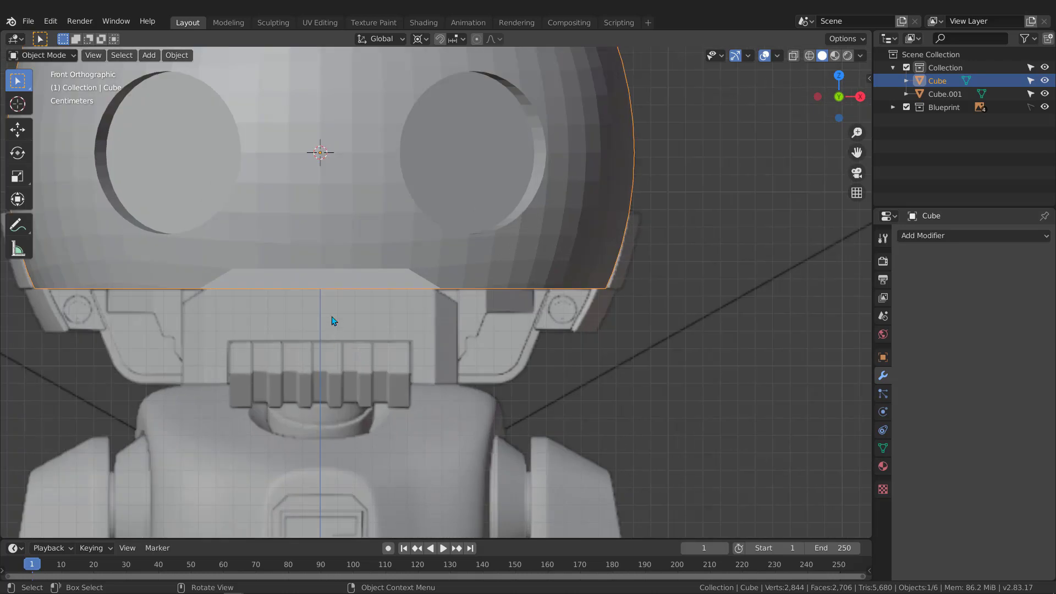
pyautogui.scroll(-3, 332, 321)
pyautogui.scroll(2, 323, 334)
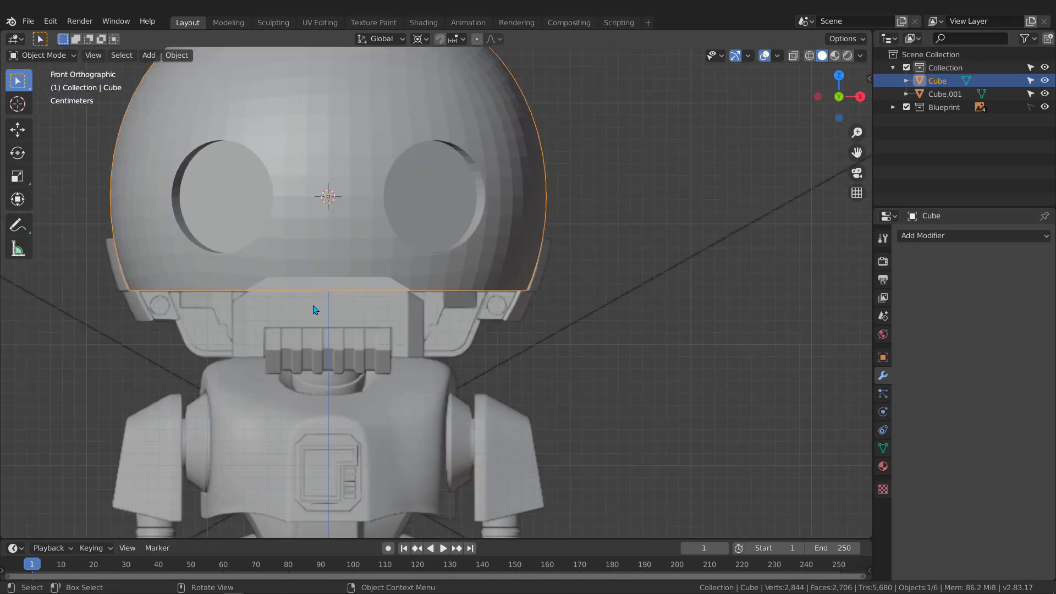
pyautogui.scroll(-2, 313, 309)
pyautogui.keyDown('shift'); pyautogui.moveTo(376, 305); pyautogui.dragTo(426, 300, button='middle'); pyautogui.keyUp('shift')
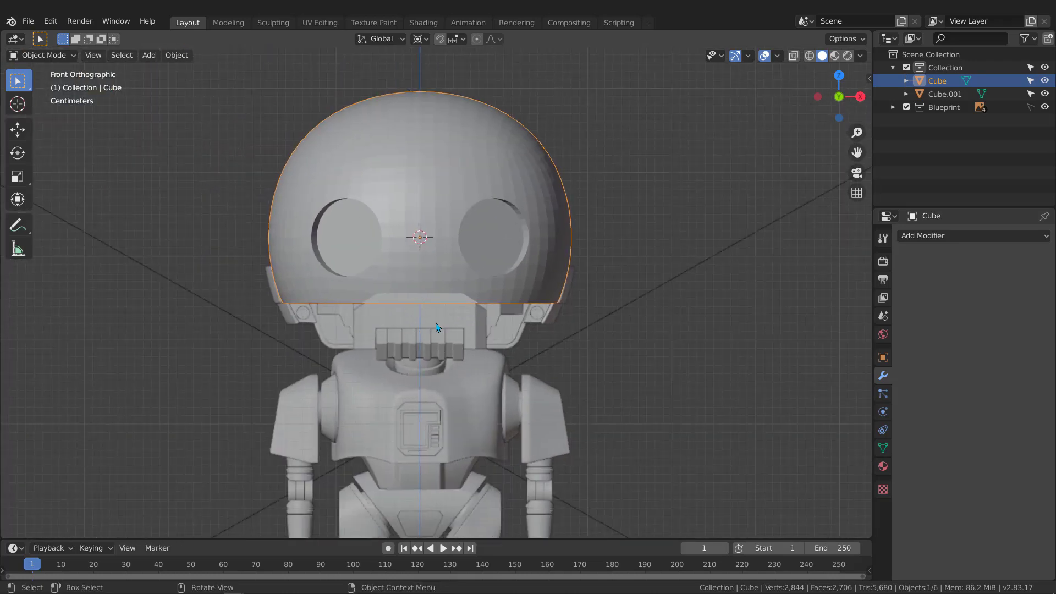
# Step: Add a cube at the head's centre and shrink it uniformly by about 0.098 and again by about 0.553
pyautogui.hotkey('shift', 'a')
pyautogui.click(491, 335)
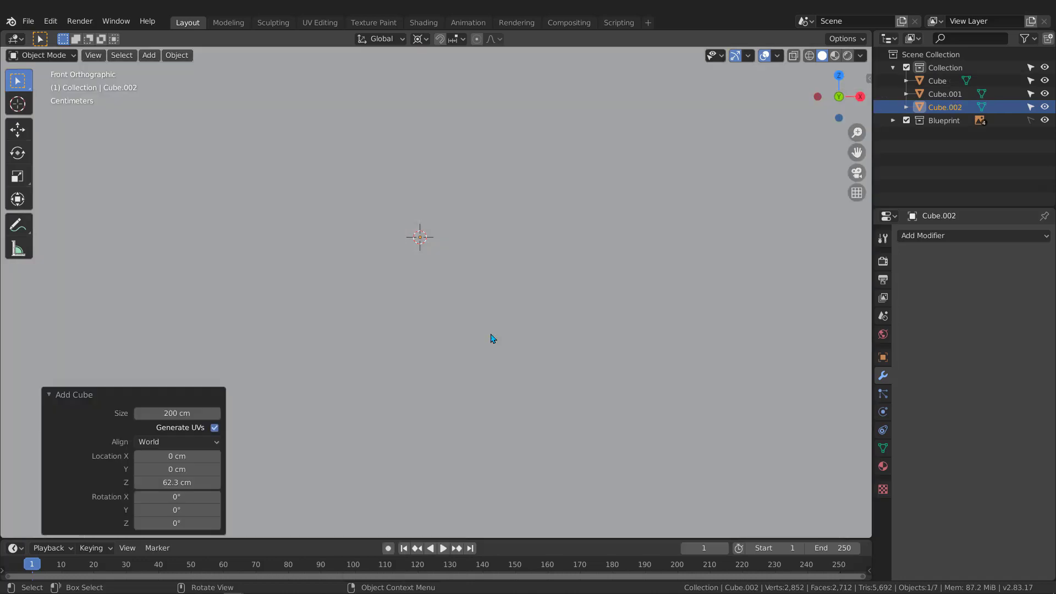
pyautogui.scroll(-7, 444, 317)
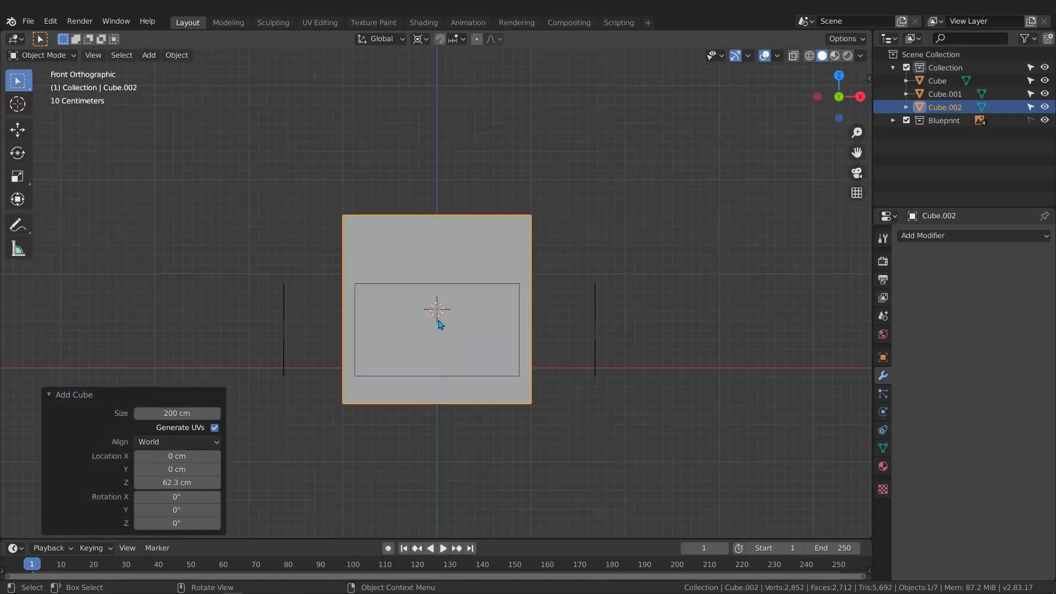
pyautogui.press('s')
pyautogui.click(455, 342)
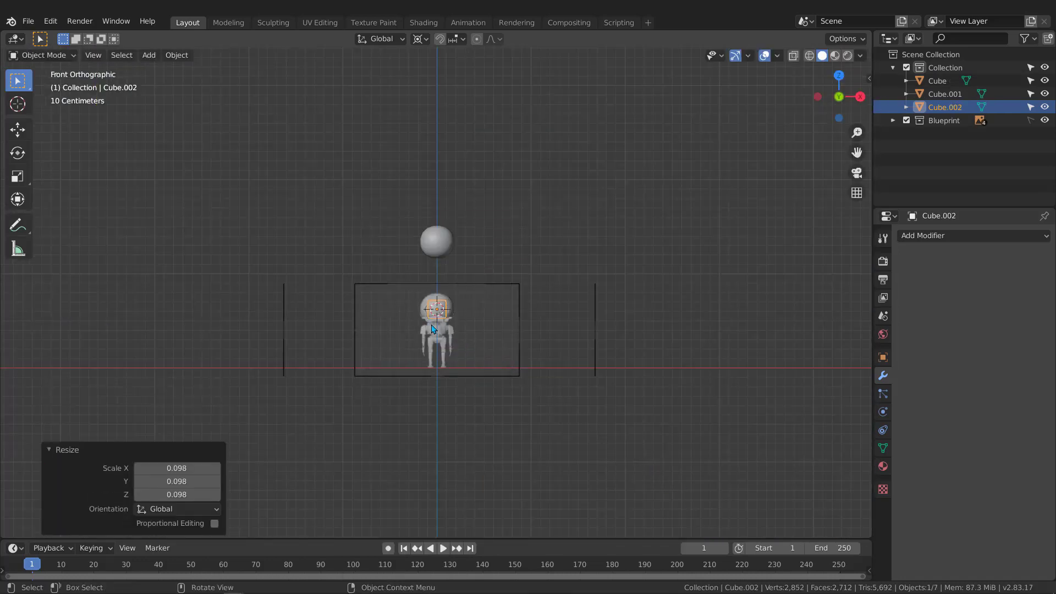
pyautogui.scroll(10, 455, 342)
pyautogui.press('s')
pyautogui.click(506, 349)
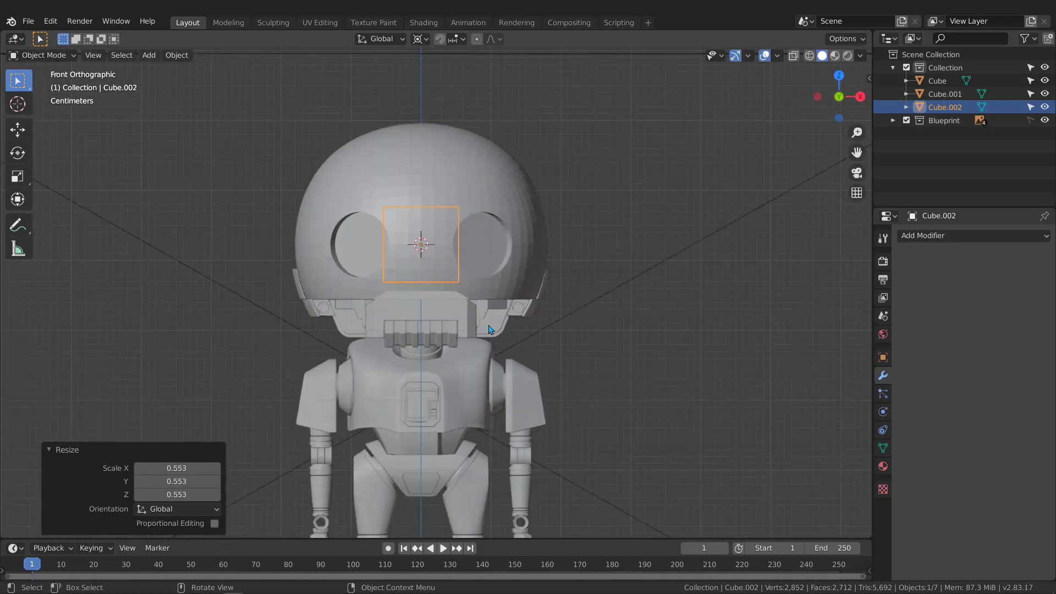
# Step: Move the new cube about 12.19 cm down along the Z axis onto the mouth area
pyautogui.press('g')
pyautogui.press('x')
pyautogui.press('z')
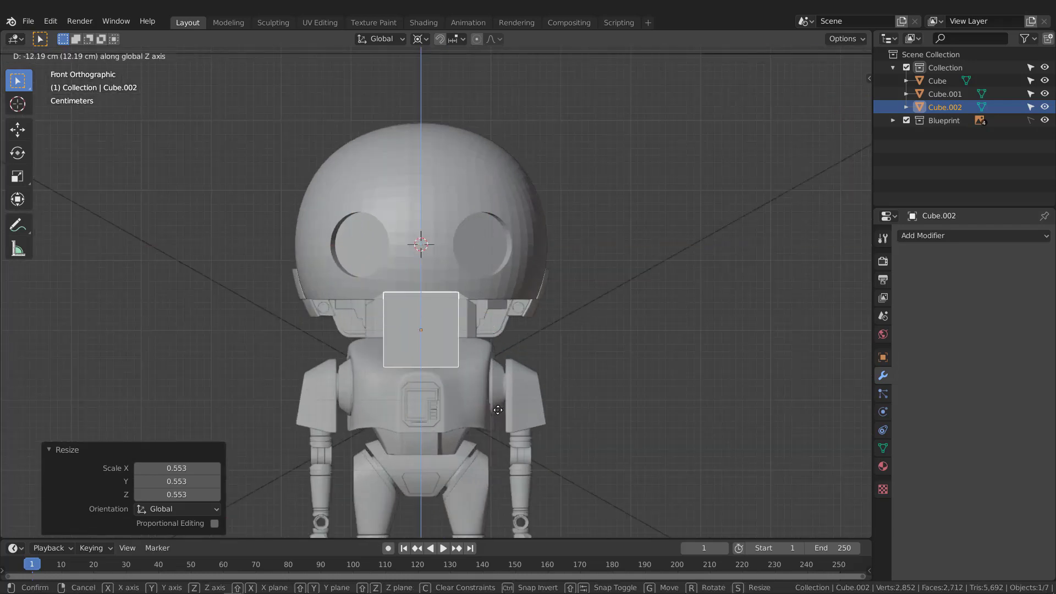
pyautogui.click(498, 410)
# Step: Scale the mouth cube uniformly by about 0.942 and again by about 1.078 to match the blueprint's mouth piece
pyautogui.scroll(5, 460, 330)
pyautogui.press('s')
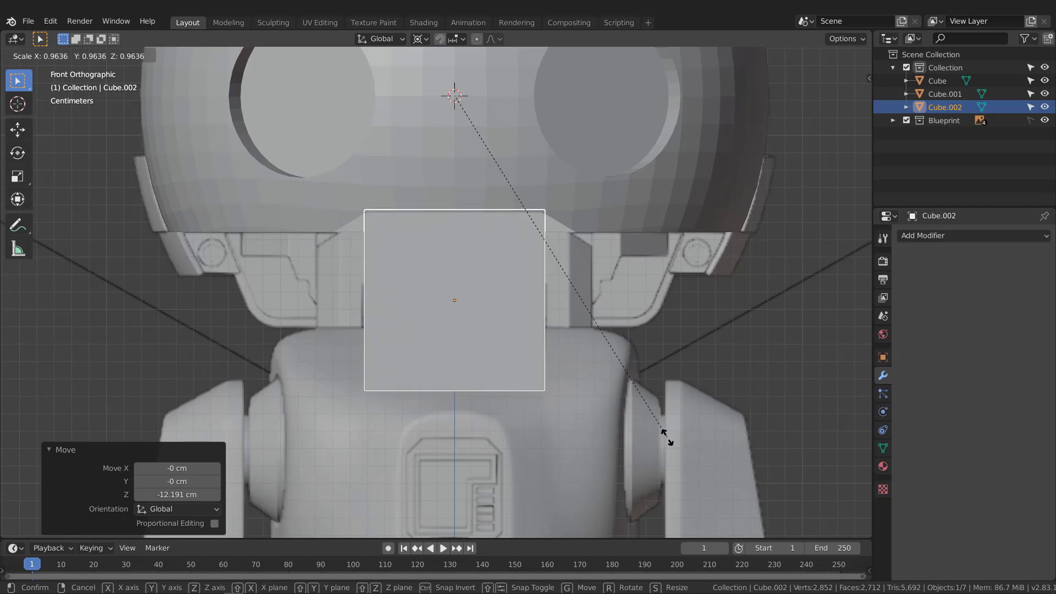
pyautogui.click(660, 431)
pyautogui.scroll(-2, 567, 338)
pyautogui.press('s')
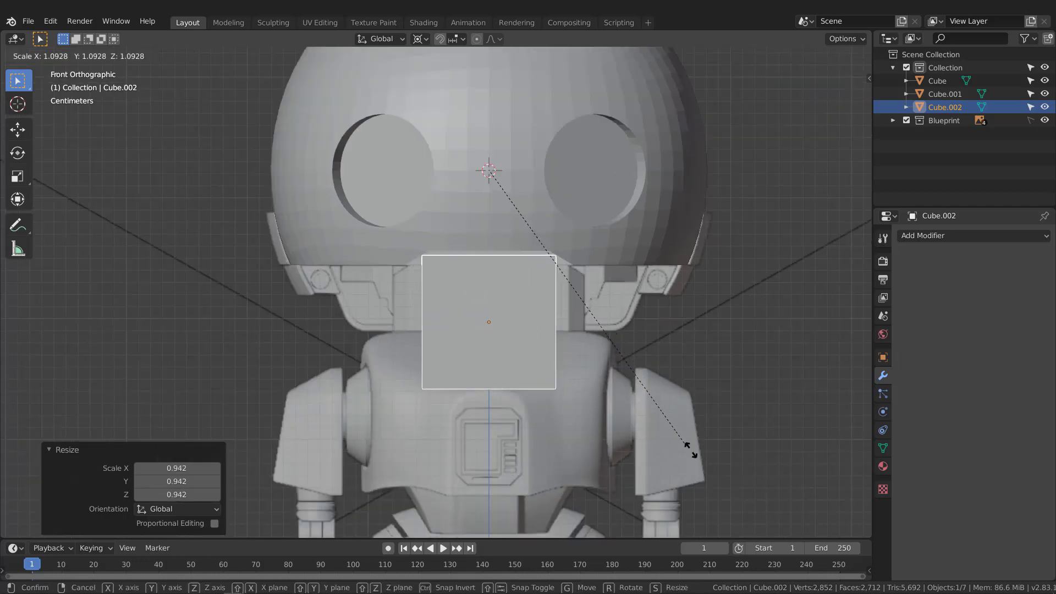
pyautogui.click(674, 443)
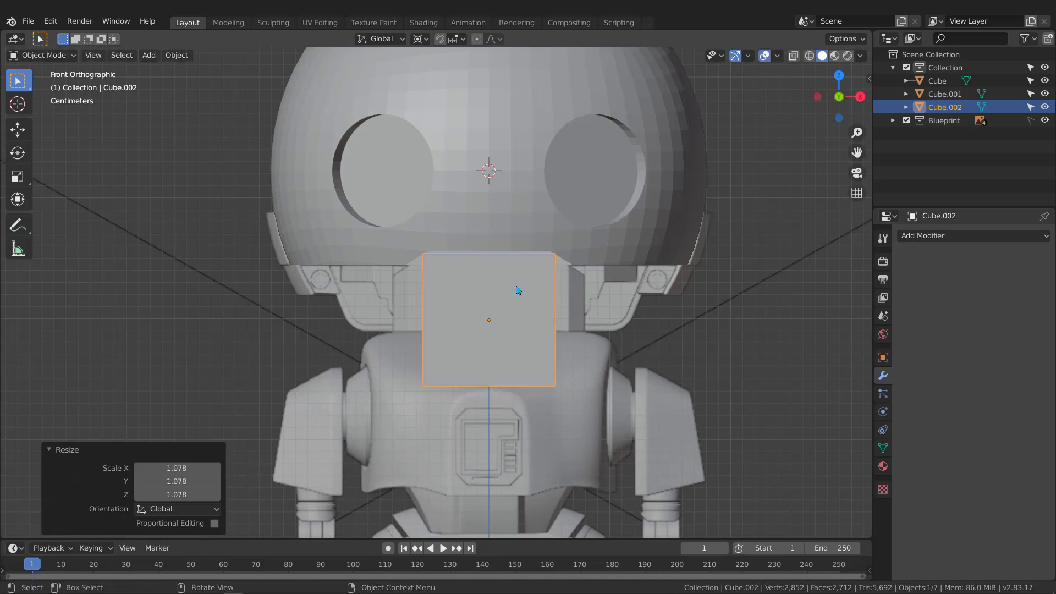
# Step: Set the transform pivot point to Median Point and scale the mouth cube uniformly by about 0.953
pyautogui.click(421, 38)
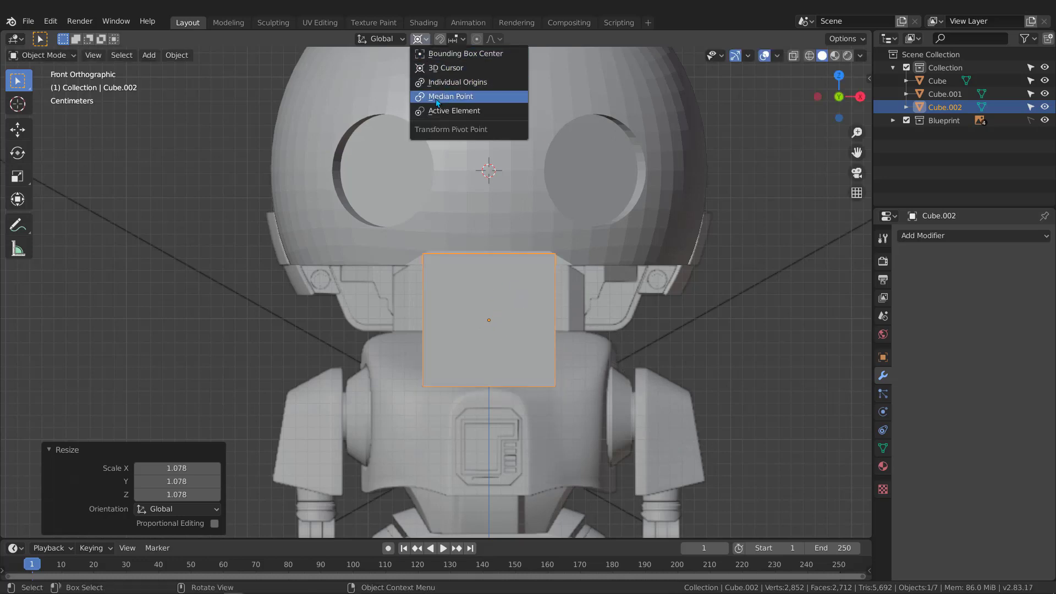
pyautogui.click(436, 98)
pyautogui.press('s')
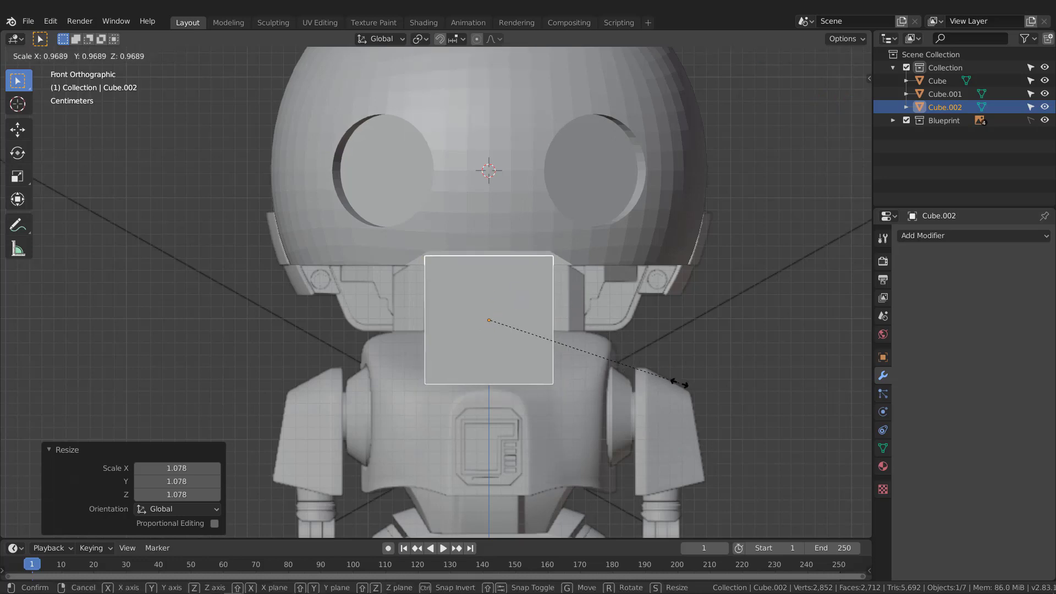
pyautogui.click(677, 380)
# Step: Move the mouth cube about 0.42 cm up along the Z axis and apply its scale
pyautogui.scroll(1, 539, 332)
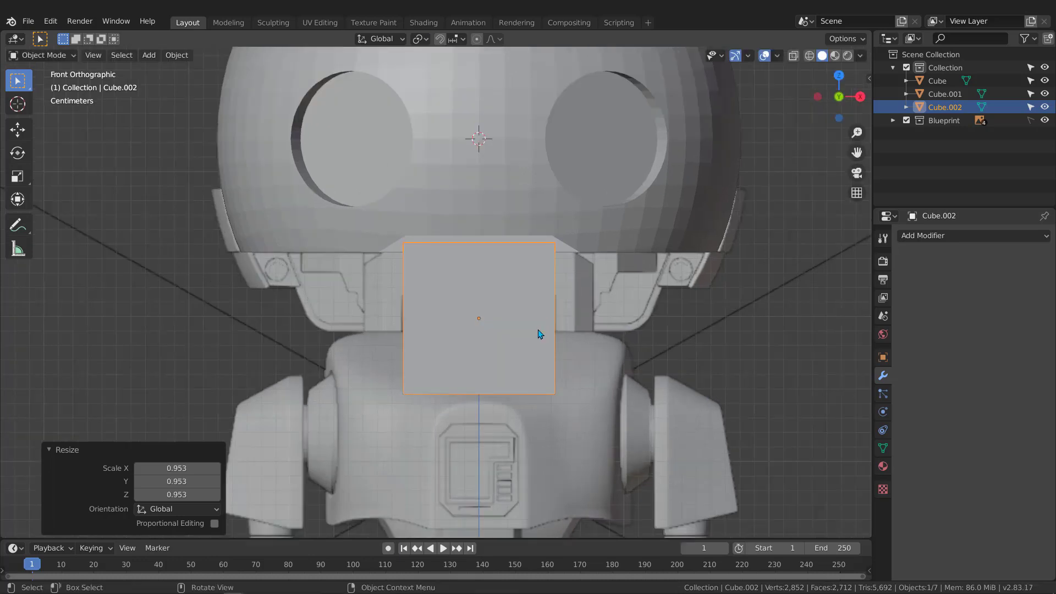
pyautogui.press('g')
pyautogui.press('x')
pyautogui.press('z')
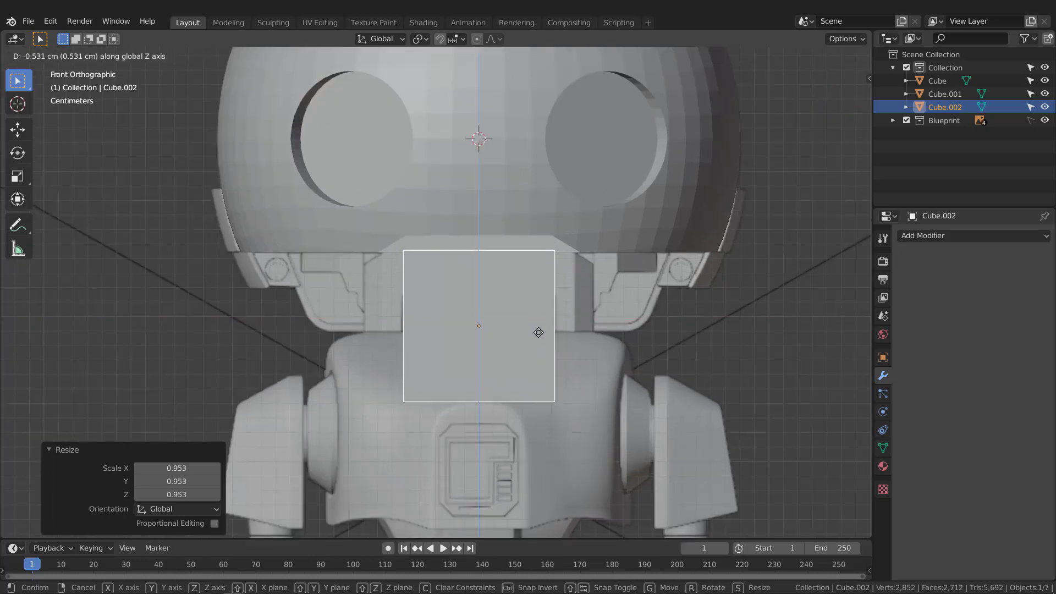
pyautogui.click(539, 324)
pyautogui.scroll(-2, 540, 279)
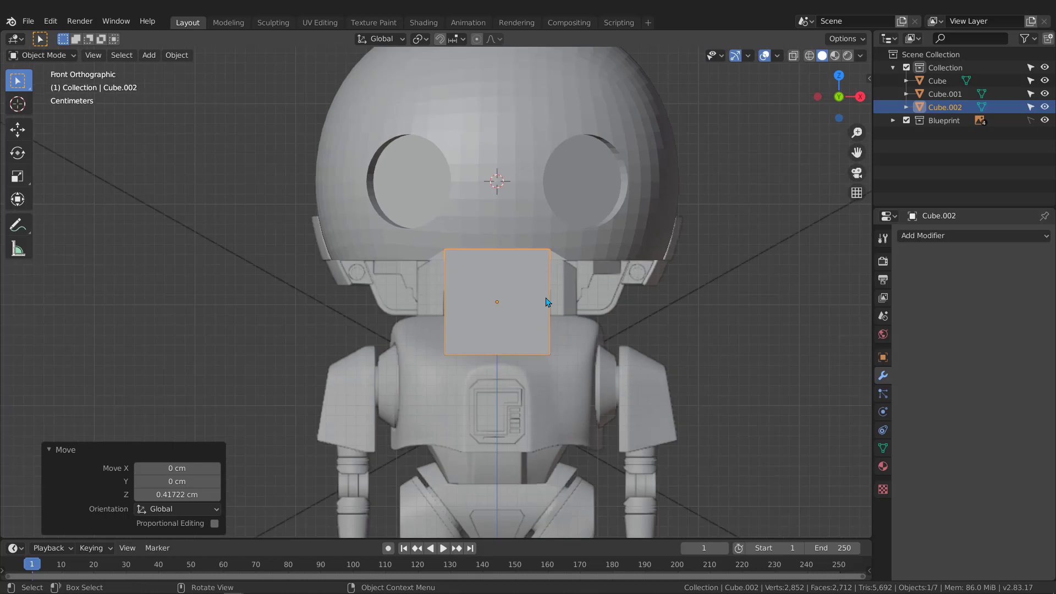
pyautogui.hotkey('ctrl', 'a')
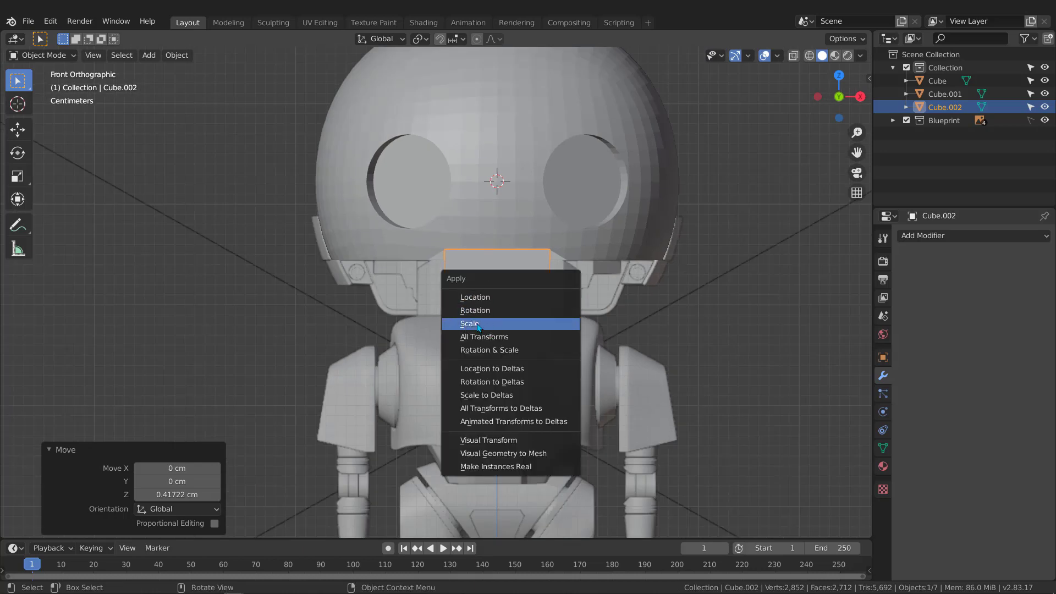
pyautogui.click(482, 324)
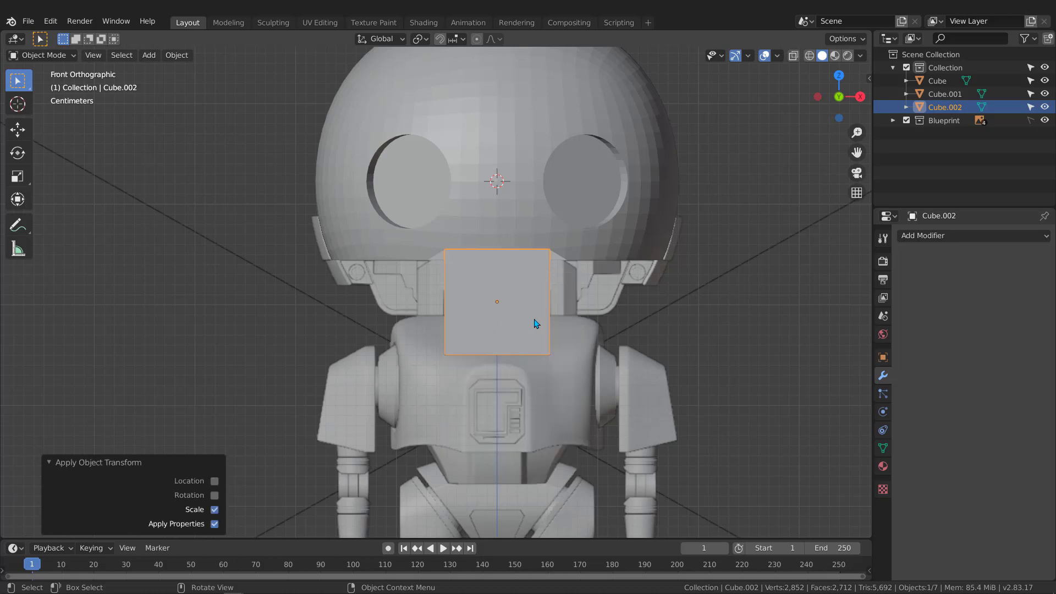
# Step: In Edit Mode with wireframe shading, raise the mouth cube's bottom face about 4.02 cm along Z to the blueprint's jaw line
pyautogui.scroll(1, 563, 307)
pyautogui.scroll(1, 566, 299)
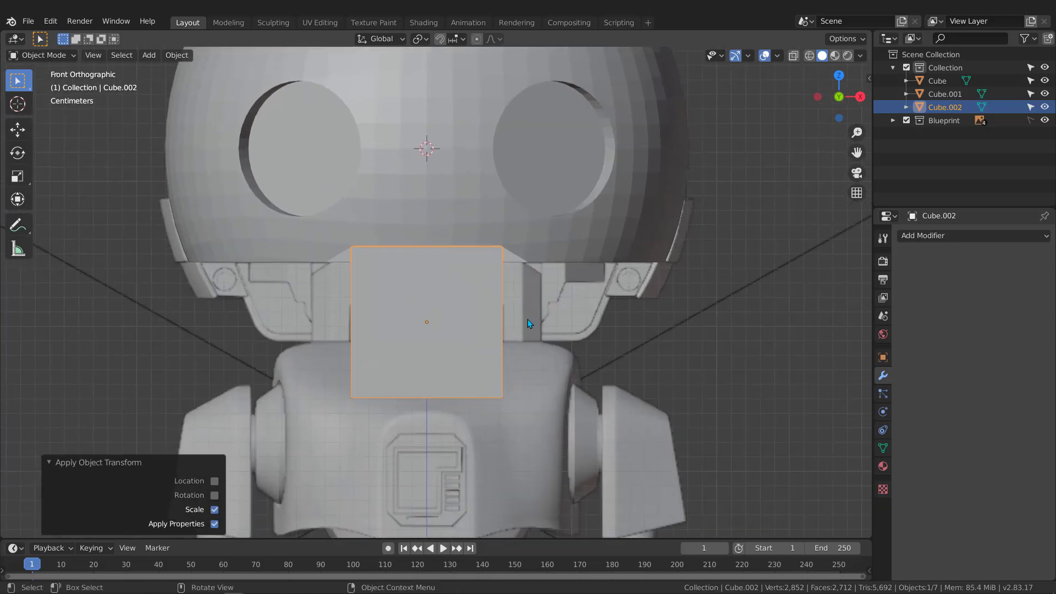
pyautogui.press('Tab')
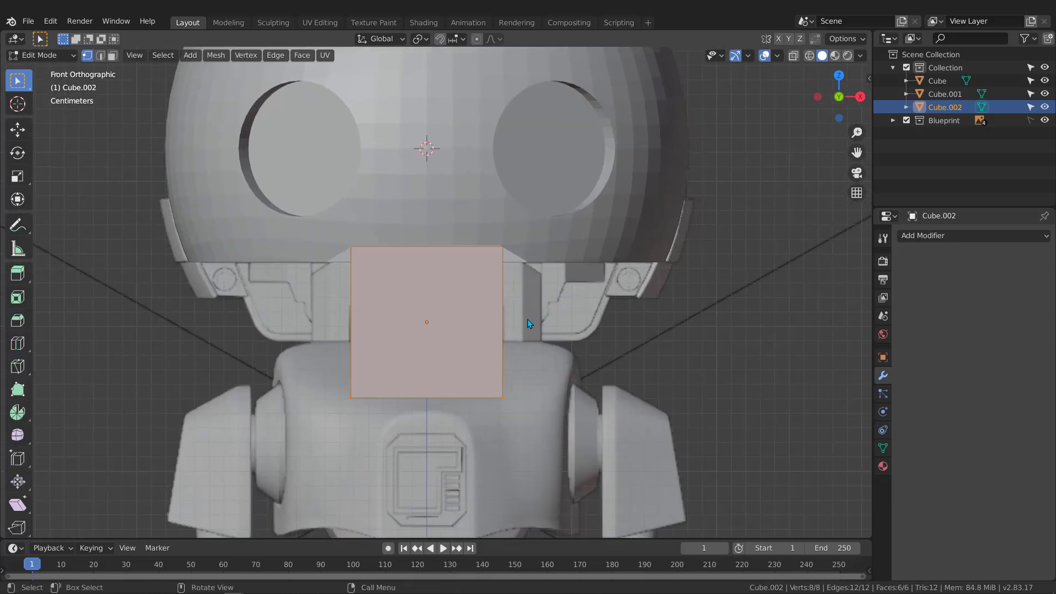
pyautogui.press('z')
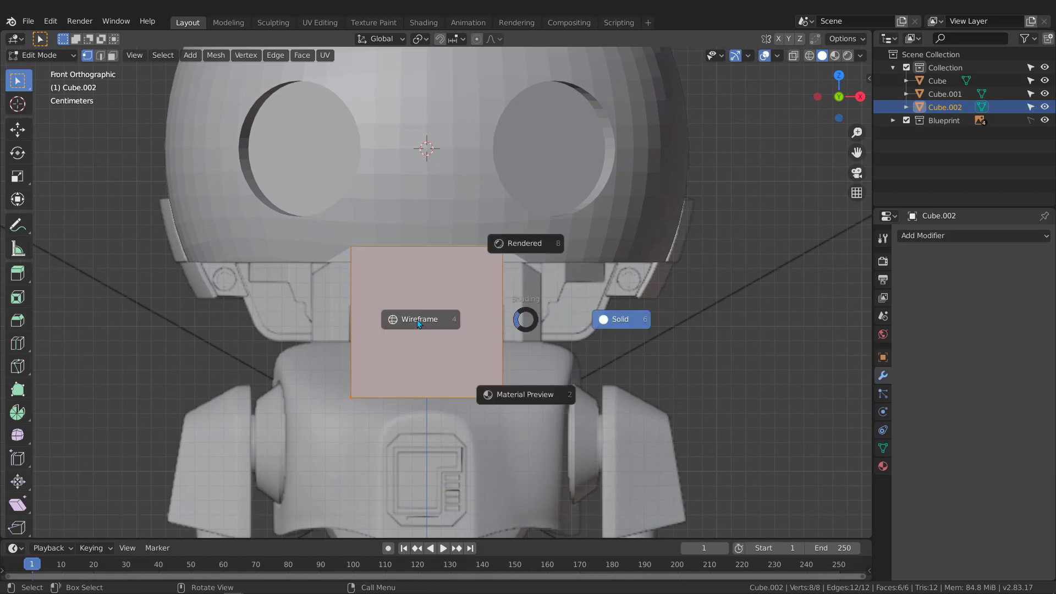
pyautogui.click(348, 328)
pyautogui.click(433, 387)
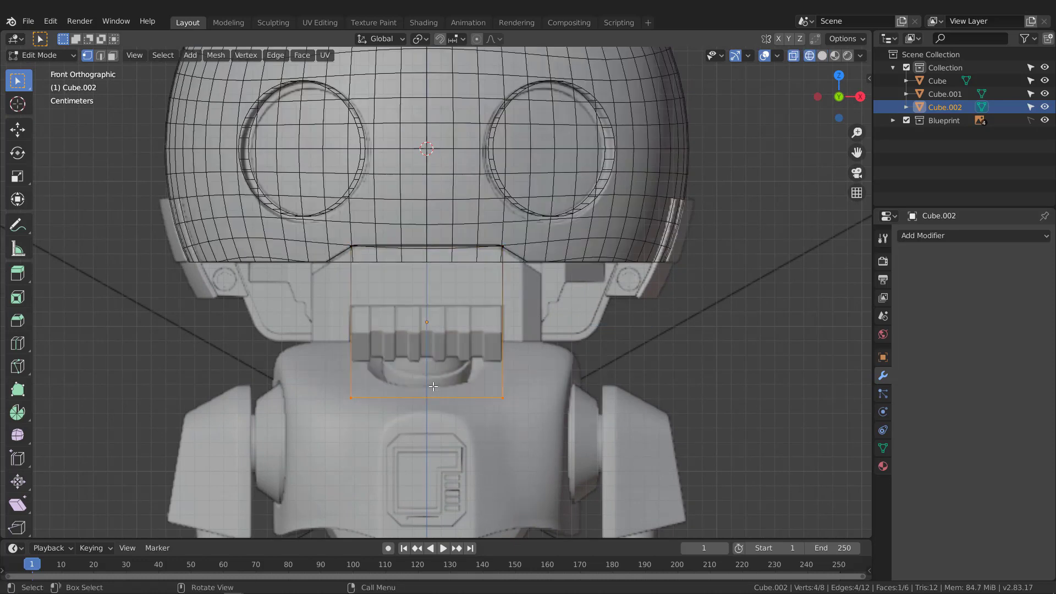
pyautogui.press('g')
pyautogui.press('z')
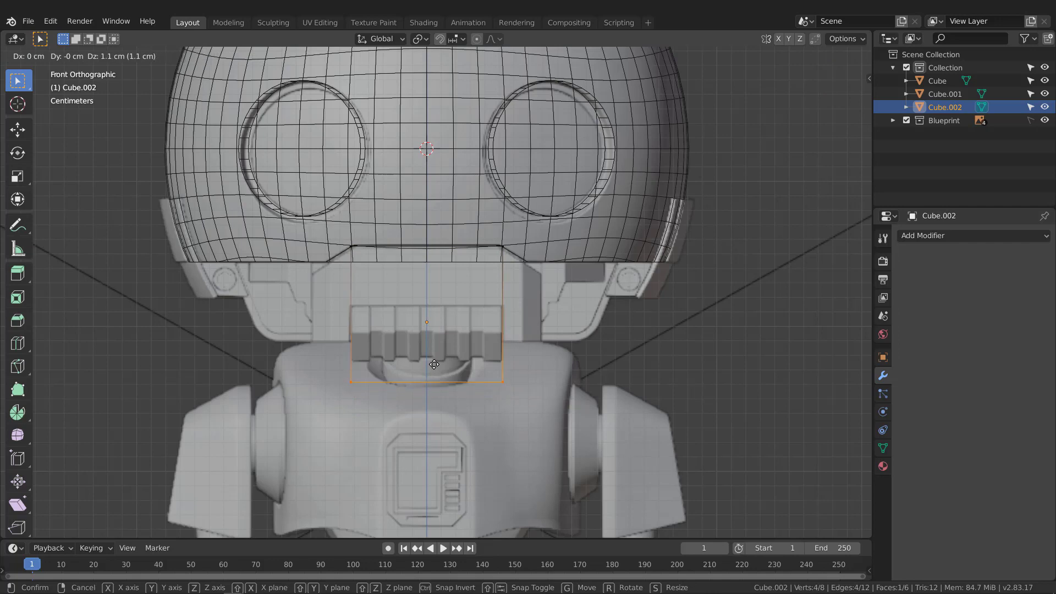
pyautogui.click(436, 323)
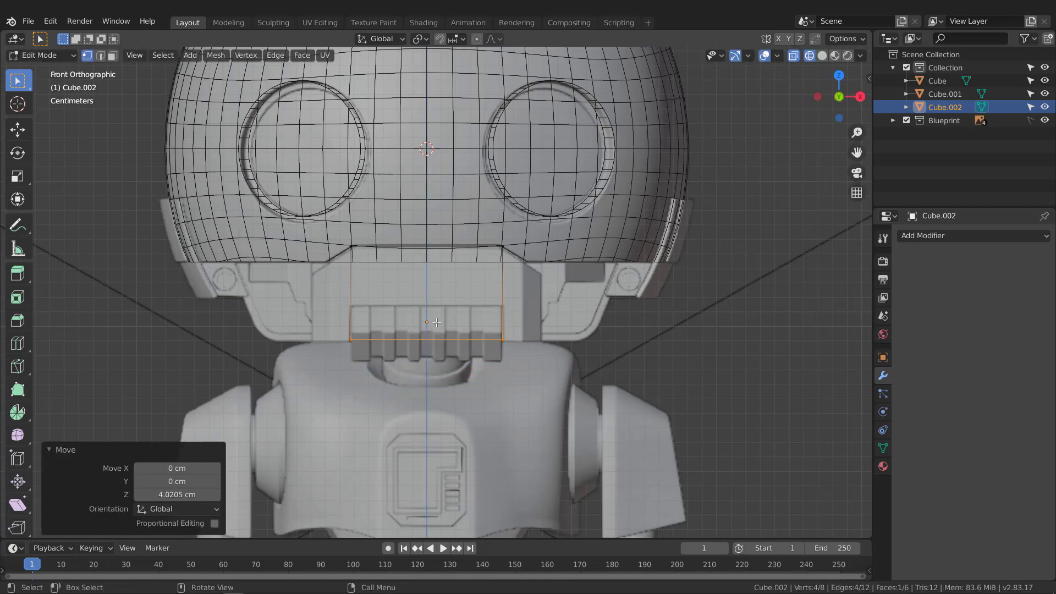
# Step: Select the mouth cube's side face on the negative X side and extrude it about 2.69 cm outward to the blueprint's jaw edge
pyautogui.scroll(3, 320, 269)
pyautogui.keyDown('shift'); pyautogui.moveTo(358, 266); pyautogui.dragTo(418, 263, button='middle'); pyautogui.keyUp('shift')
pyautogui.moveTo(386, 167); pyautogui.dragTo(481, 446)
pyautogui.scroll(-1, 458, 320)
pyautogui.moveTo(434, 357); pyautogui.dragTo(483, 340, button='middle')
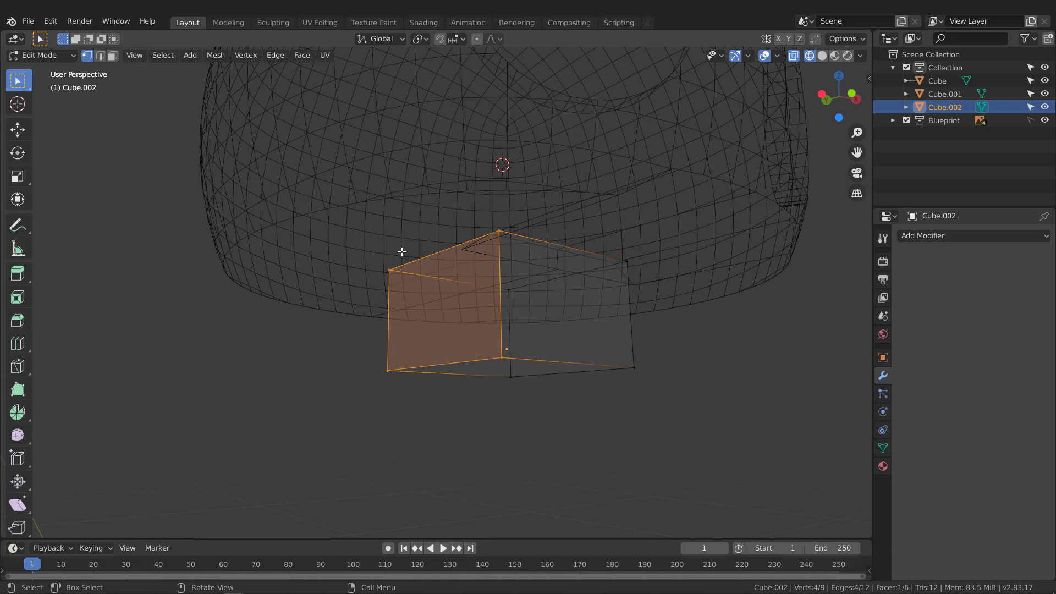
pyautogui.moveTo(440, 279); pyautogui.dragTo(430, 284, button='middle')
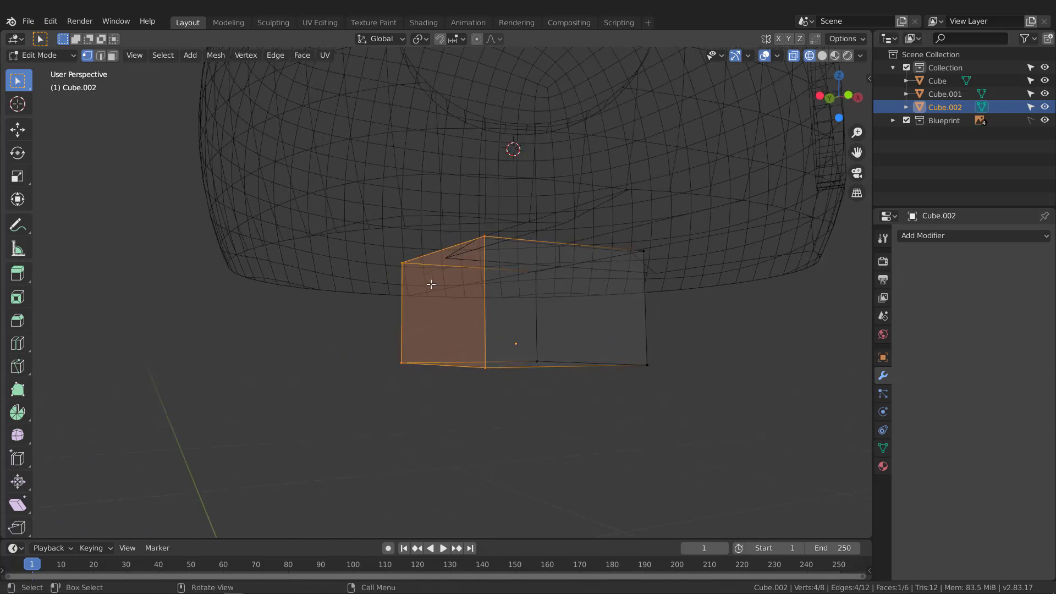
pyautogui.press('KP_1')
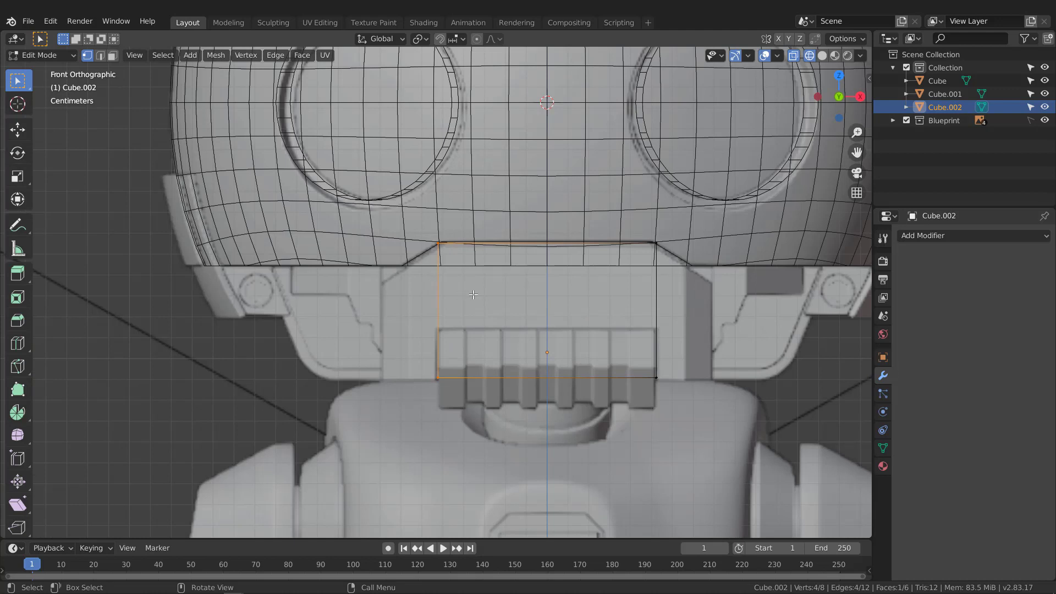
pyautogui.press('e')
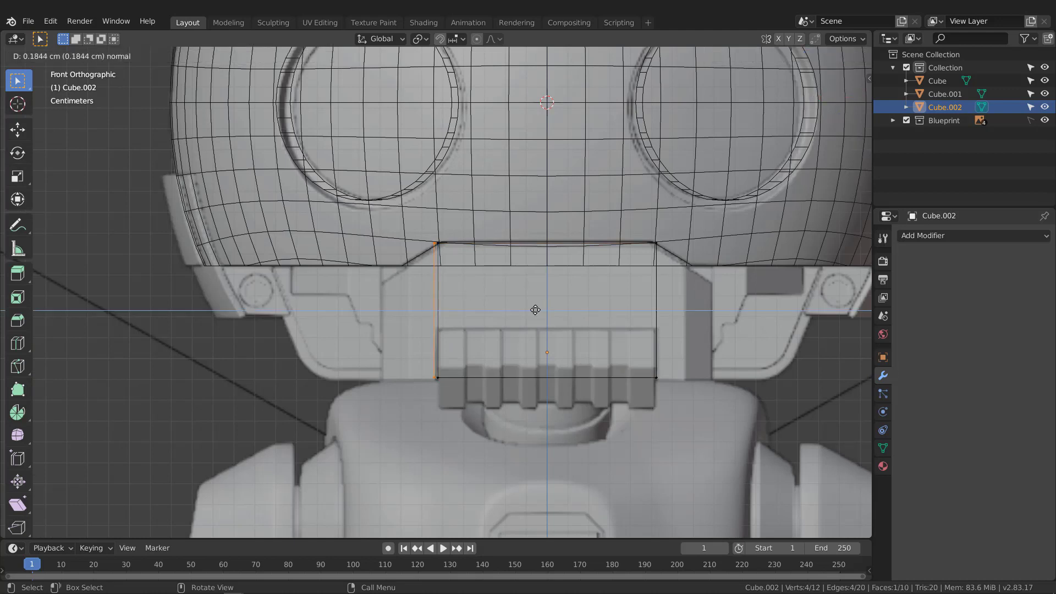
pyautogui.click(485, 315)
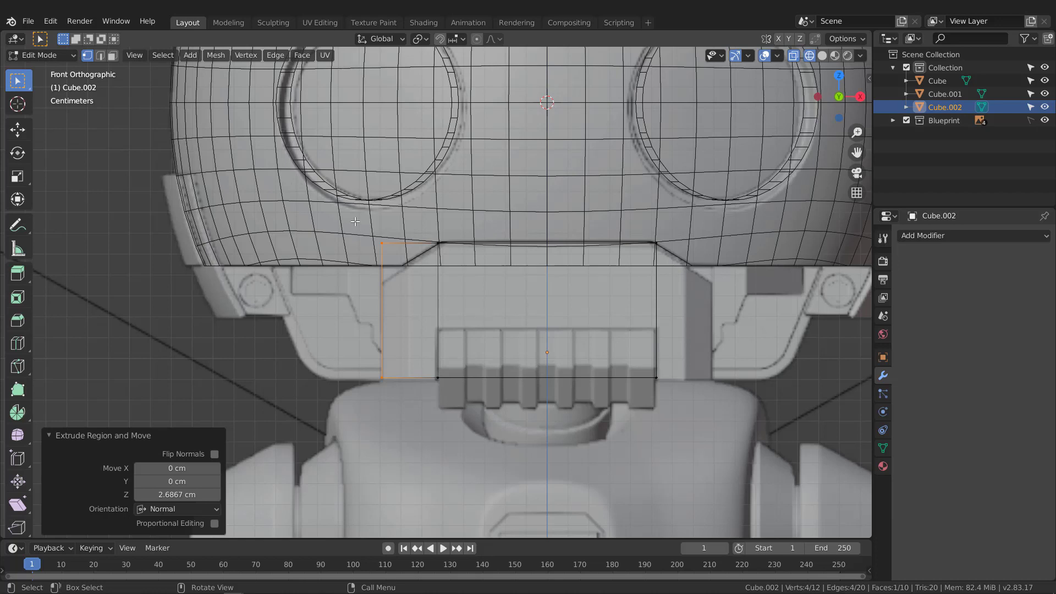
# Step: Lower the top outer edge of the extruded side about 1.95 cm along Z to follow the blueprint's slope
pyautogui.click(403, 262)
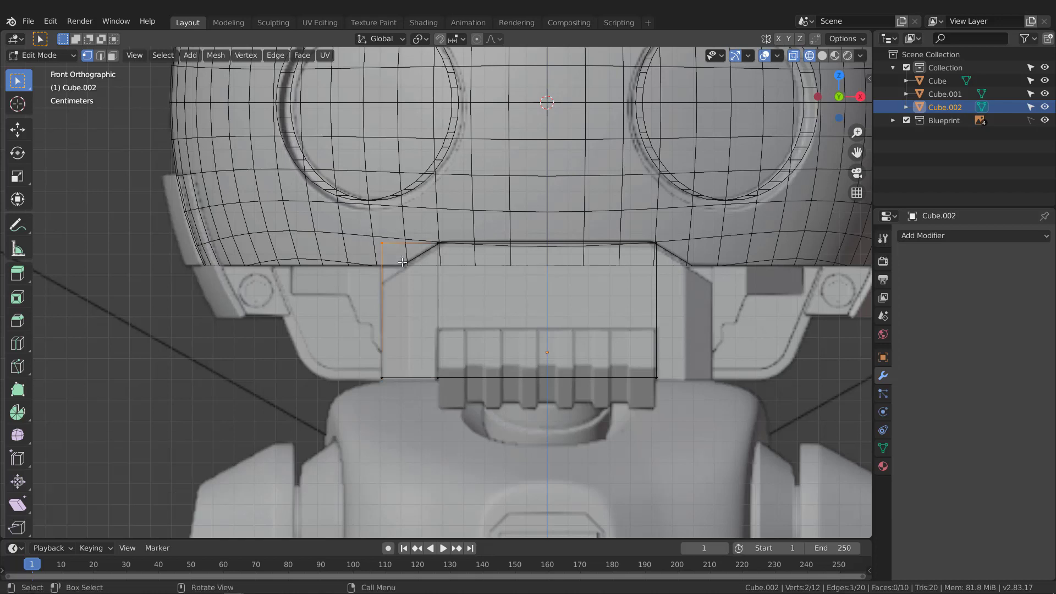
pyautogui.press('g')
pyautogui.press('z')
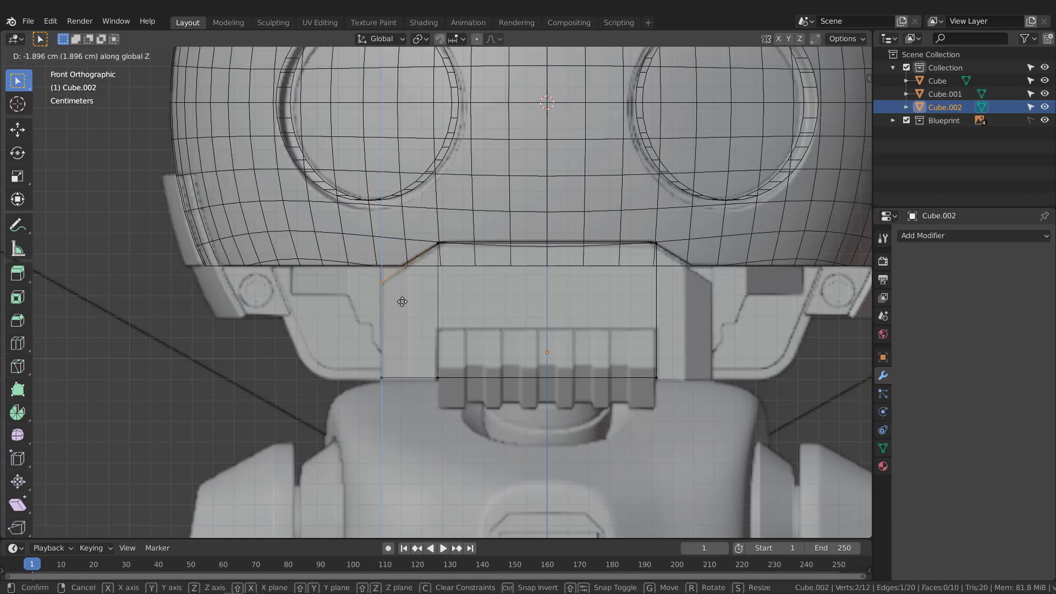
pyautogui.click(399, 314)
pyautogui.moveTo(385, 345); pyautogui.dragTo(412, 317, button='middle')
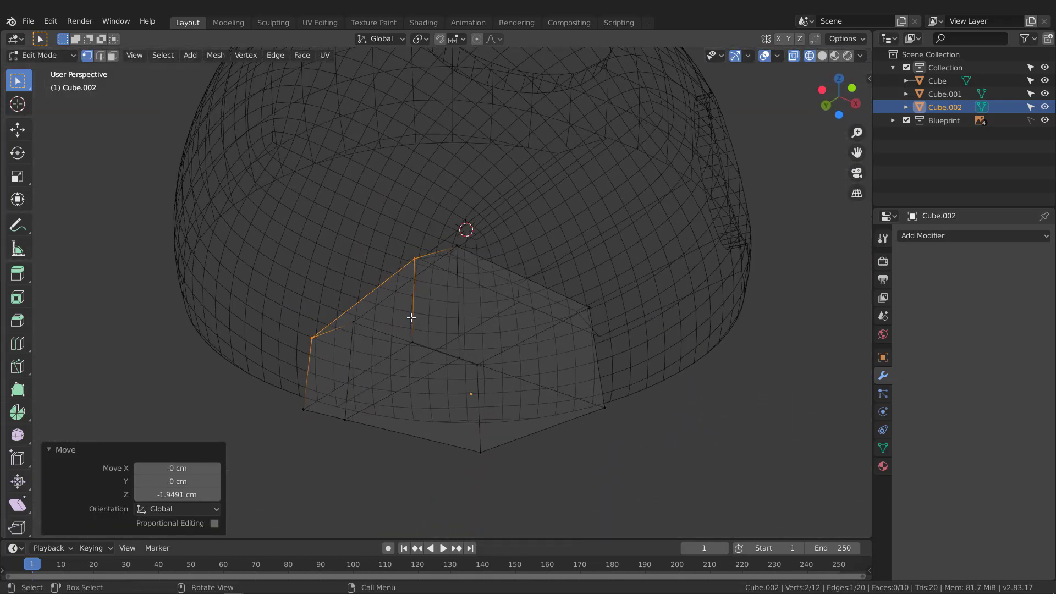
pyautogui.scroll(-3, 411, 318)
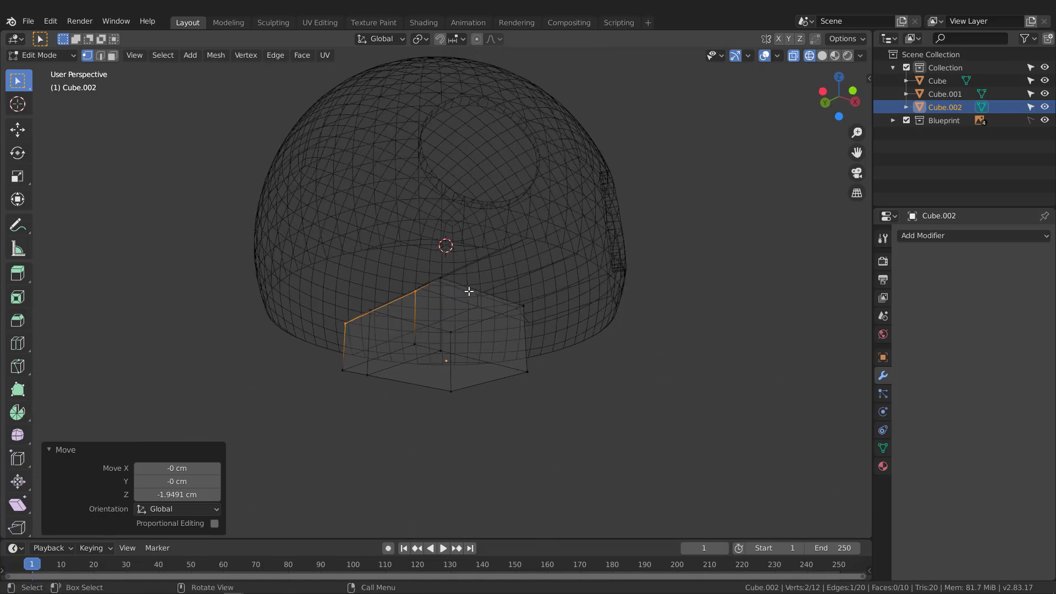
pyautogui.hotkey('alt', 'Tab')
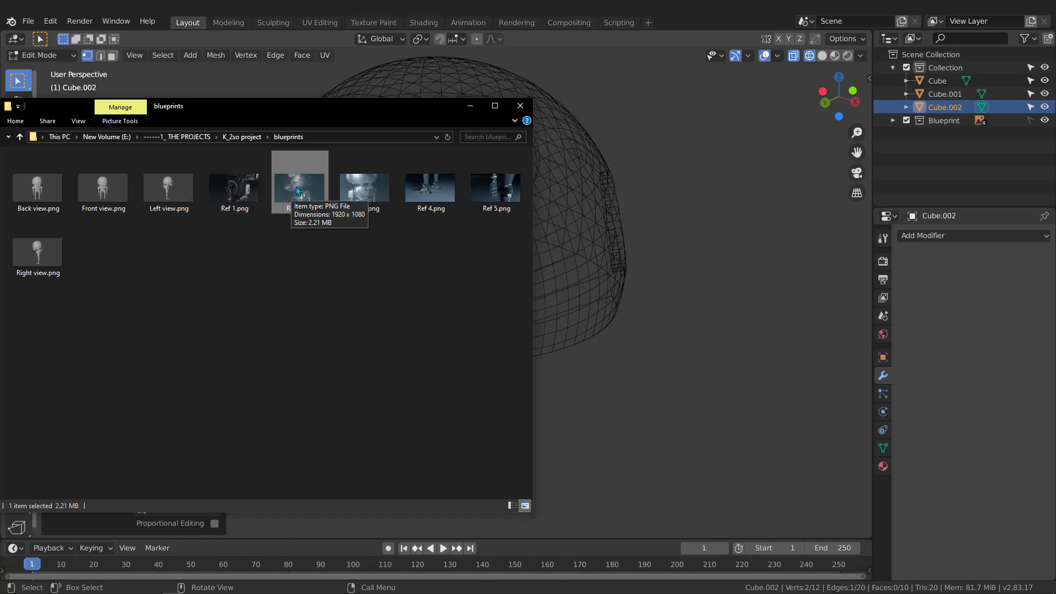
pyautogui.scroll(-4, 651, 249)
pyautogui.hotkey('alt', 'Tab')
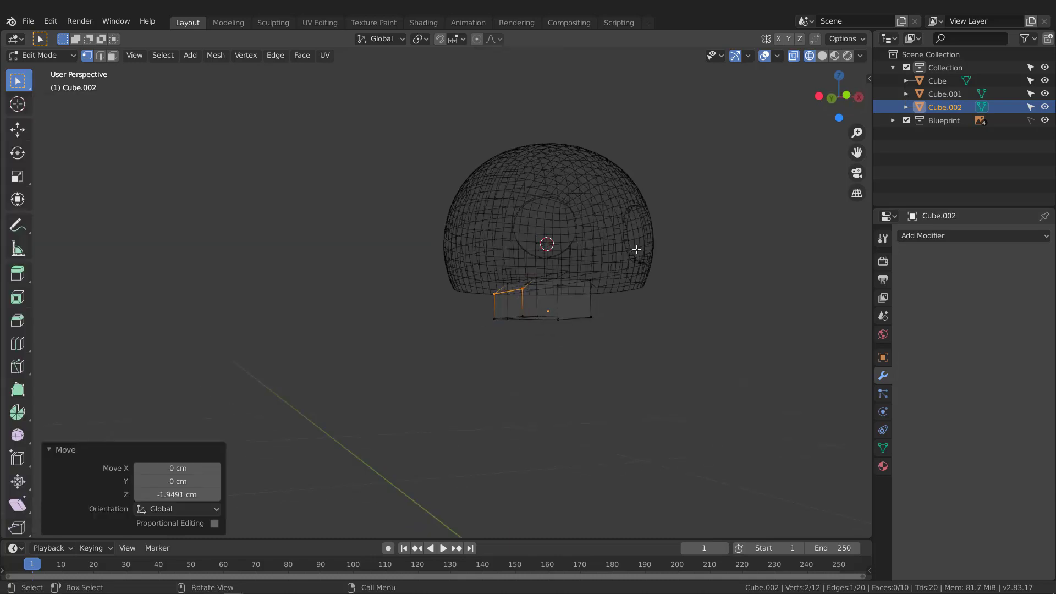
# Step: Show the robot from the front, split the 3D viewport into two side-by-side areas and turn the new one into an Image Editor
pyautogui.press('KP_1')
pyautogui.scroll(-1, 528, 276)
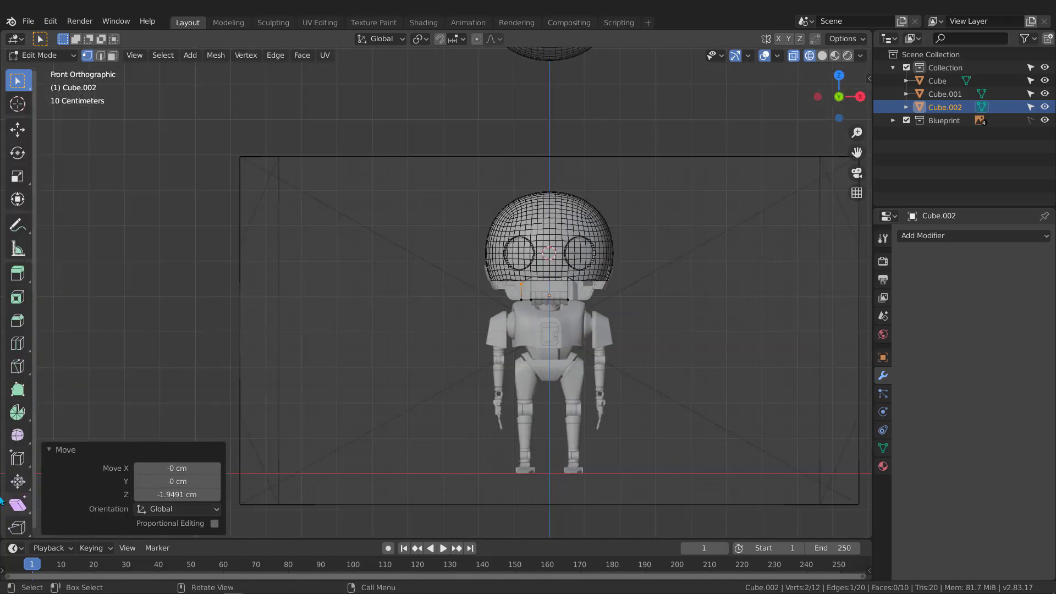
pyautogui.hotkey('alt', 'Tab')
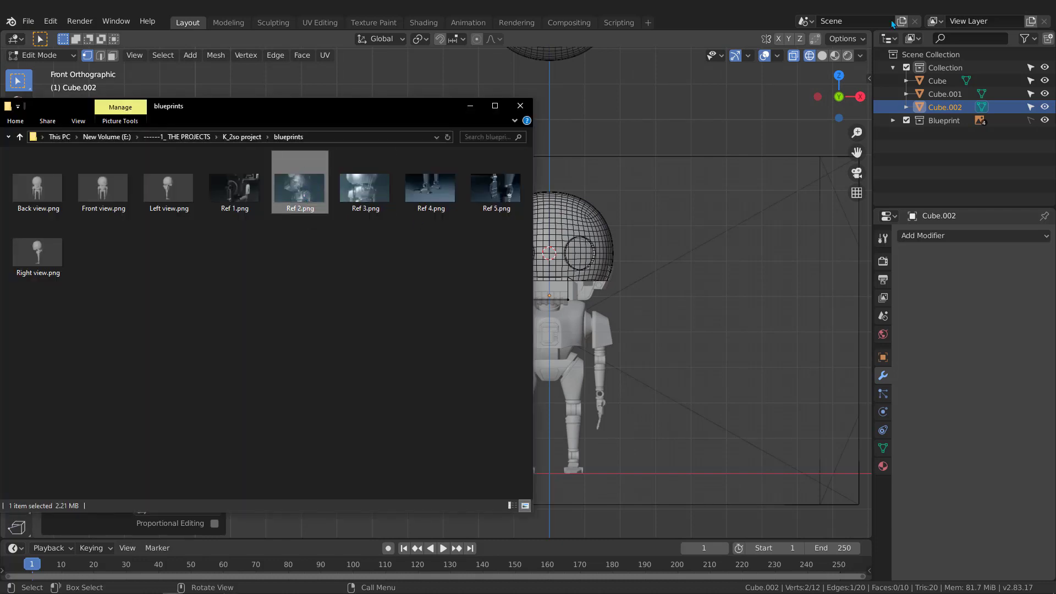
pyautogui.moveTo(873, 32); pyautogui.dragTo(521, 102)
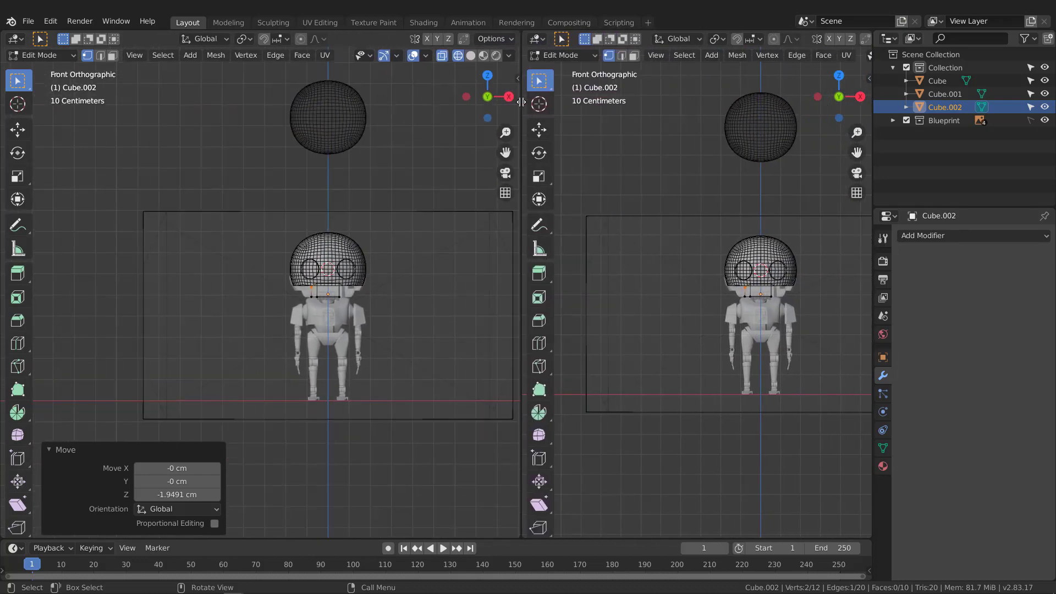
pyautogui.click(537, 38)
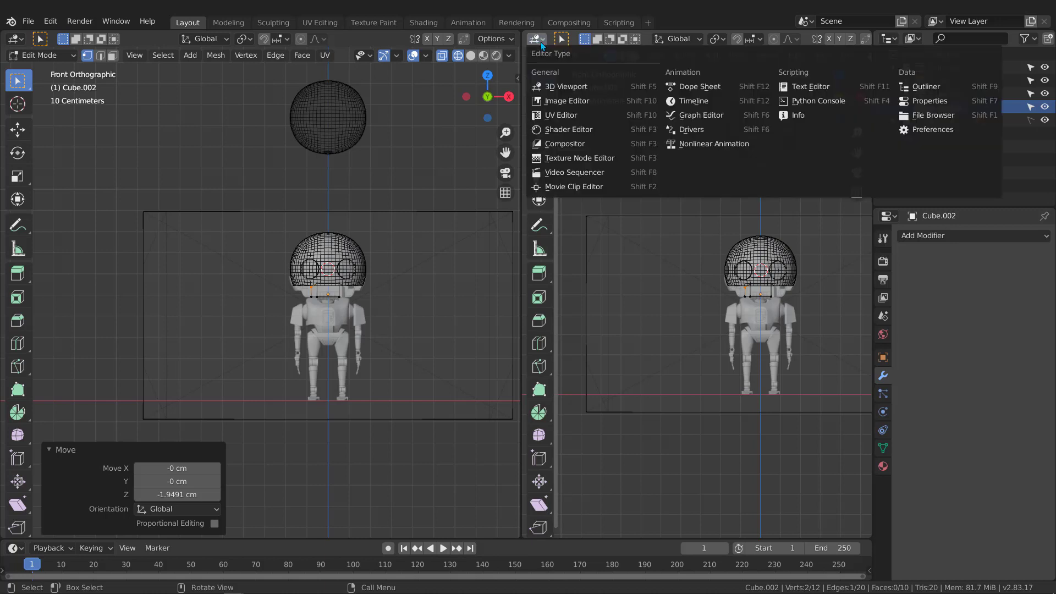
pyautogui.click(573, 101)
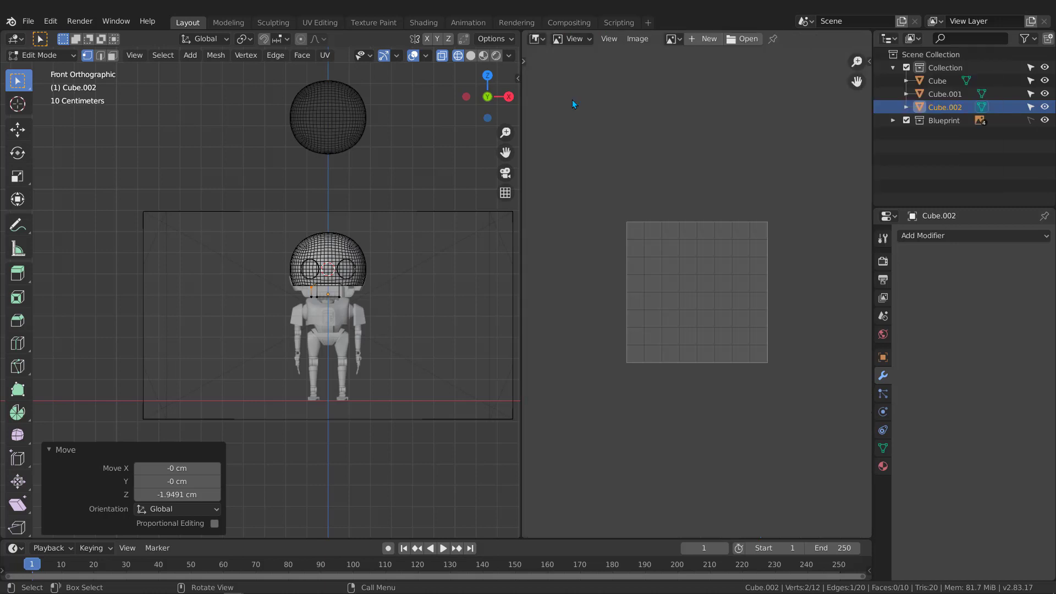
pyautogui.scroll(2, 687, 226)
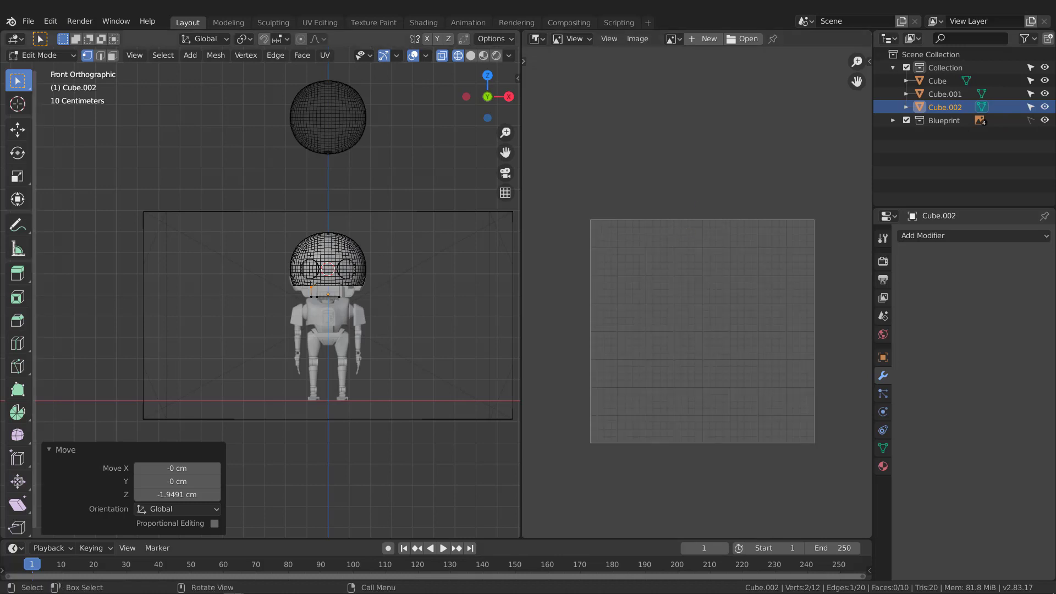
# Step: Load Ref 2.png from the blueprints folder into the Image Editor and frame the robot's mouth area as reference
pyautogui.hotkey('alt', 'Tab')
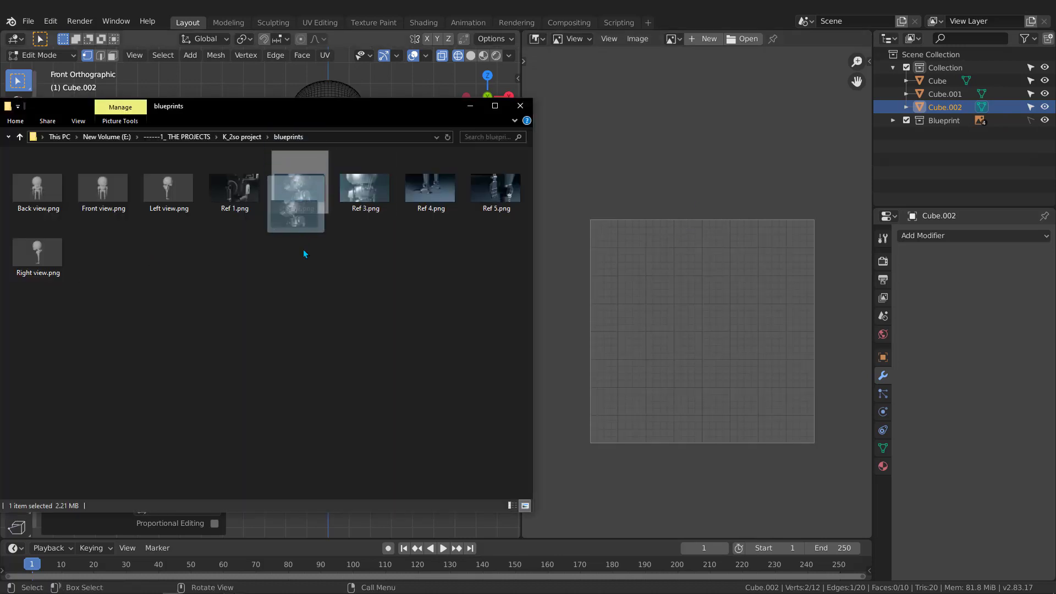
pyautogui.moveTo(304, 253); pyautogui.dragTo(702, 220)
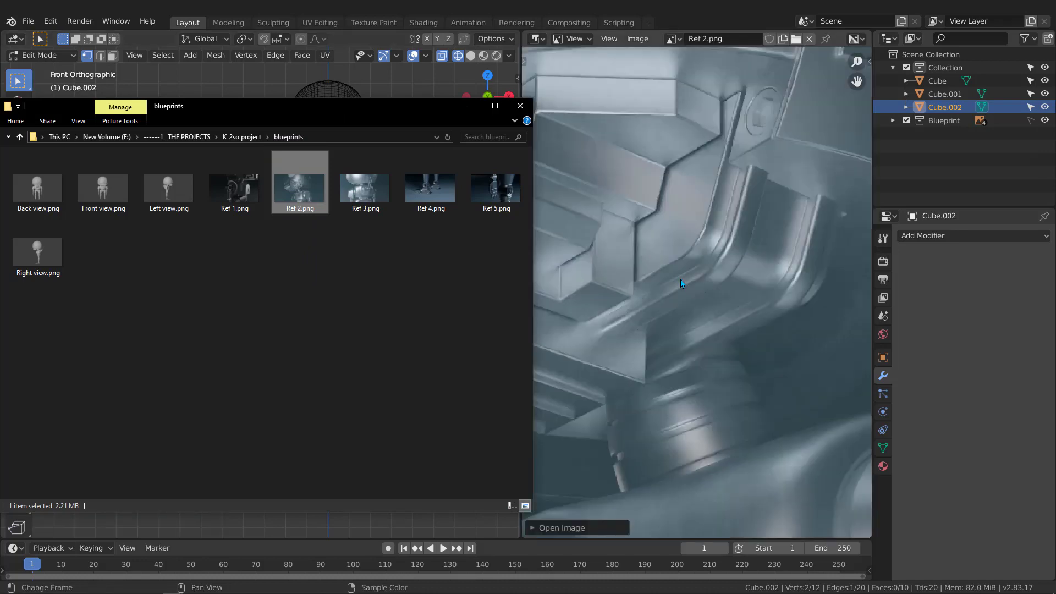
pyautogui.scroll(-5, 692, 241)
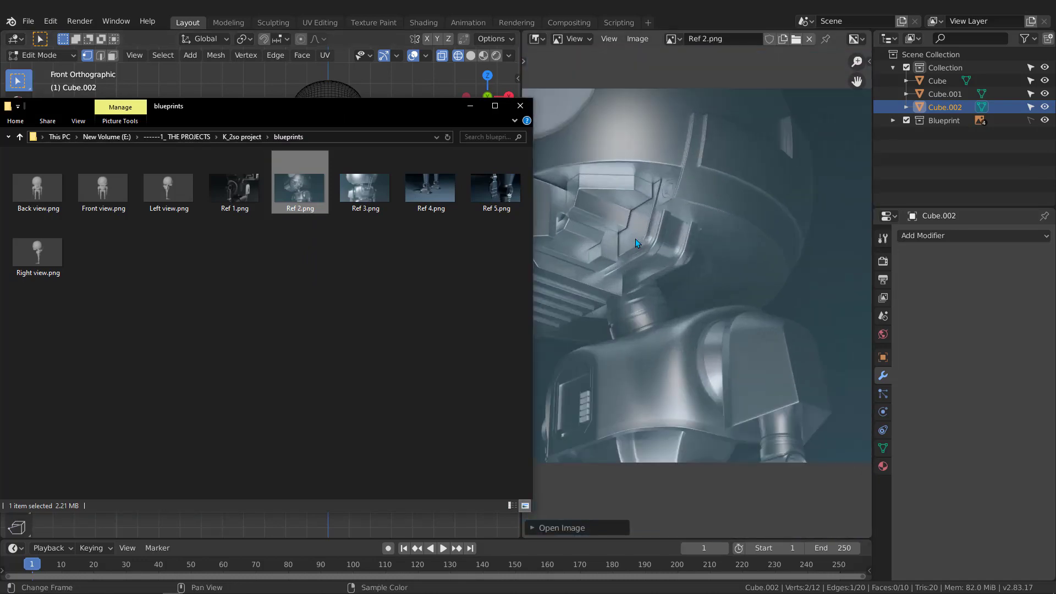
pyautogui.click(636, 239)
pyautogui.scroll(3, 637, 231)
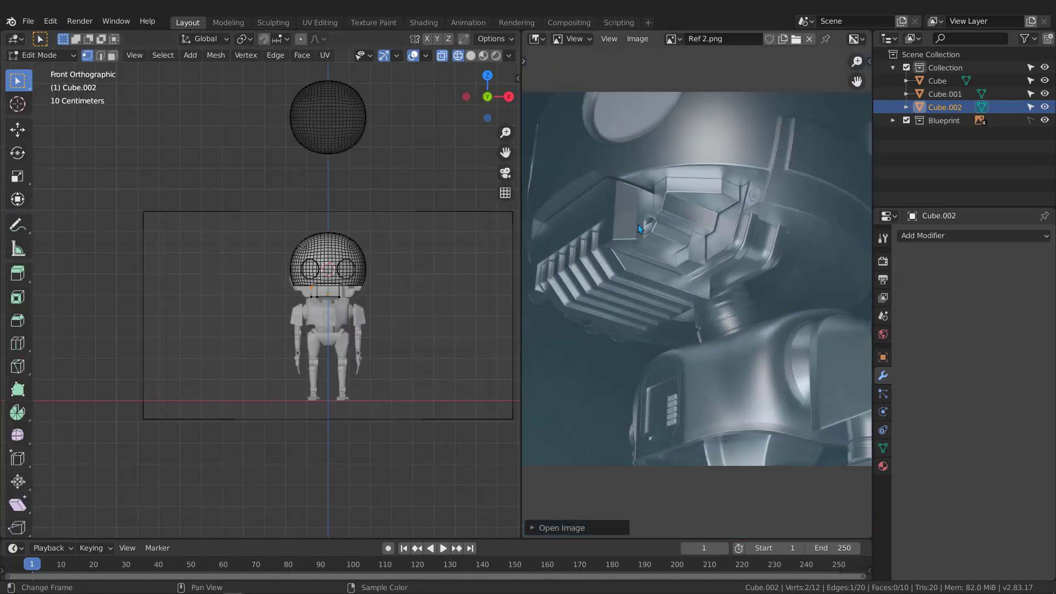
pyautogui.moveTo(681, 220); pyautogui.dragTo(707, 216, button='middle')
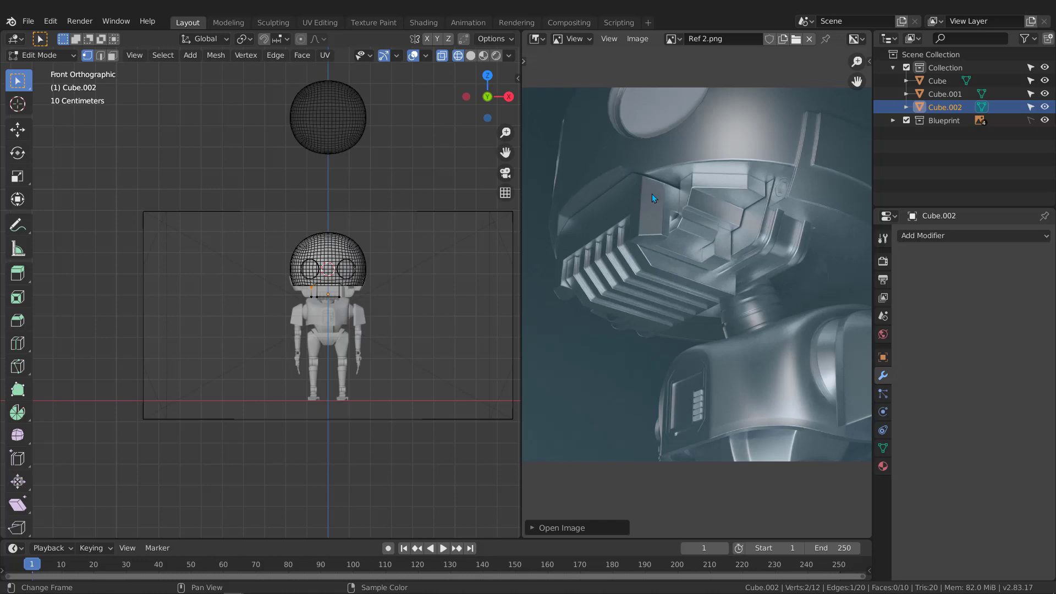
# Step: Extend the front side of the mouth piece about 8.87 cm forward along negative Y to the blueprint's front edge
pyautogui.scroll(2, 645, 223)
pyautogui.moveTo(677, 242); pyautogui.dragTo(695, 256, button='middle')
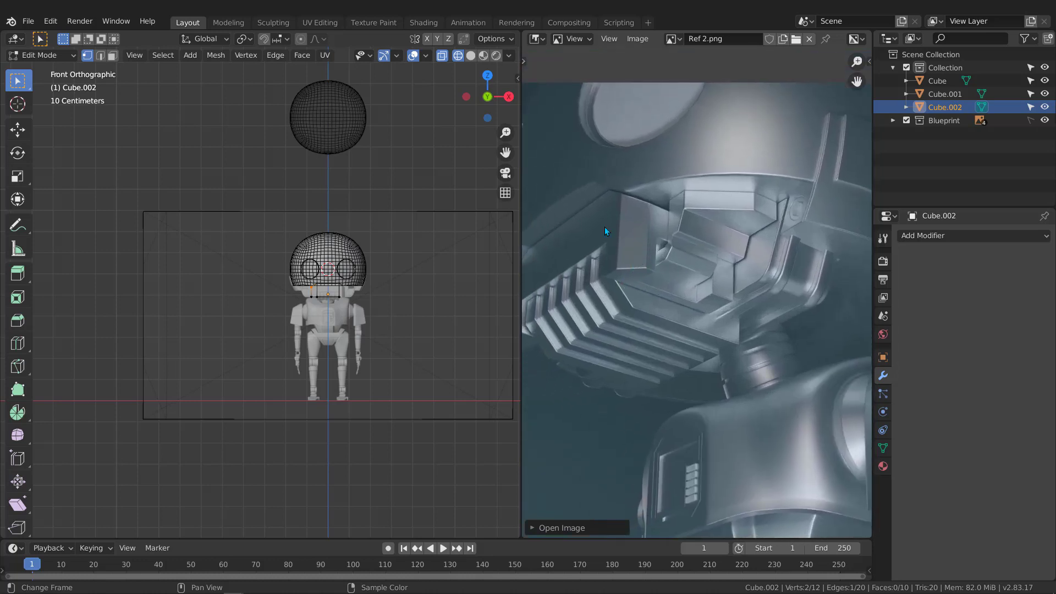
pyautogui.scroll(9, 316, 289)
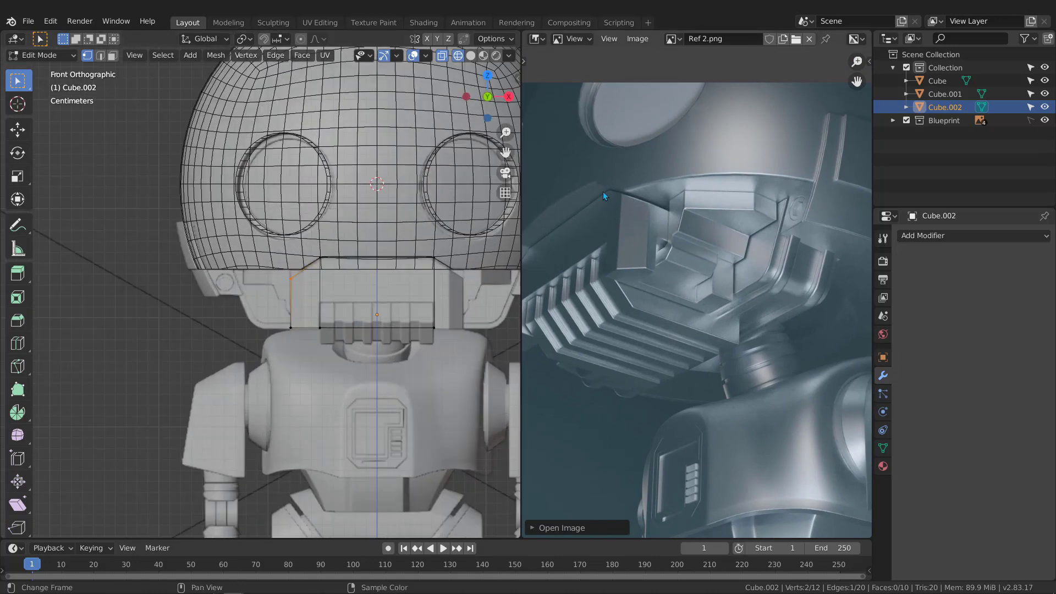
pyautogui.moveTo(600, 238); pyautogui.dragTo(663, 213, button='middle')
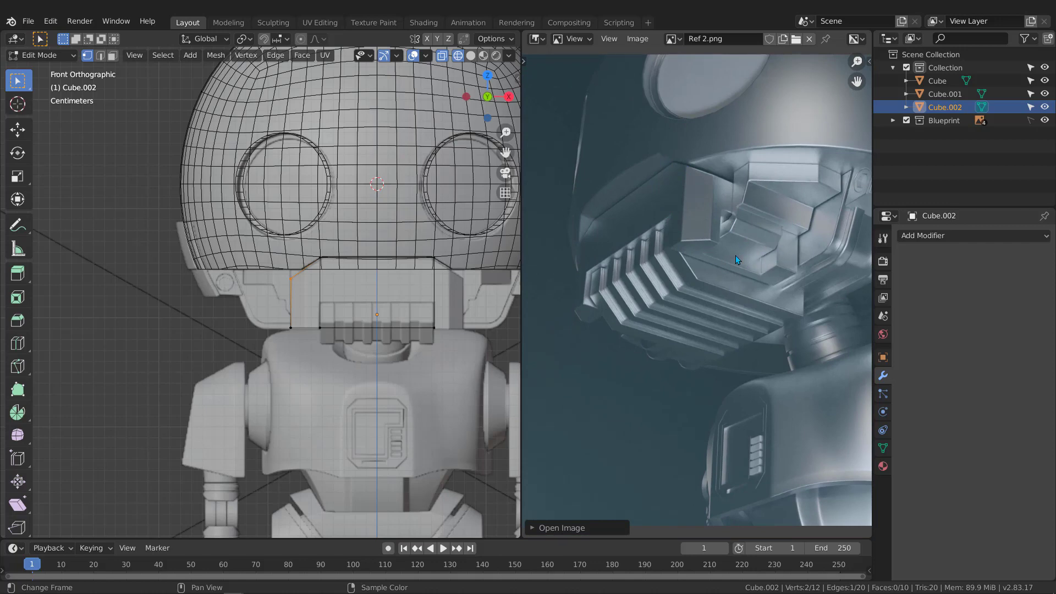
pyautogui.scroll(-2, 317, 284)
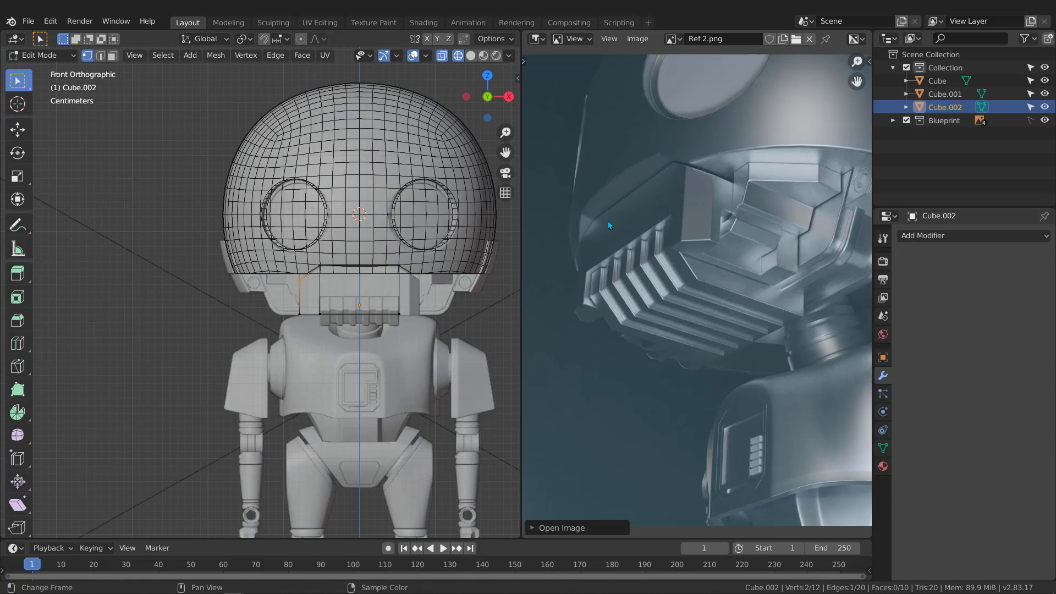
pyautogui.moveTo(352, 290); pyautogui.dragTo(297, 290, button='middle')
pyautogui.press('KP_3')
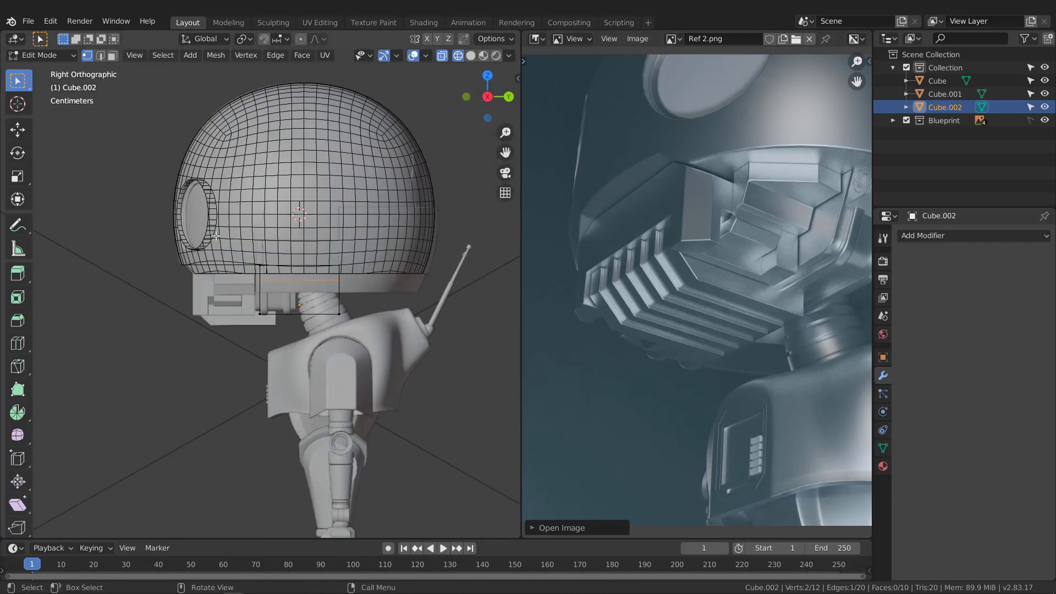
pyautogui.scroll(2, 216, 236)
pyautogui.keyDown('shift'); pyautogui.moveTo(216, 237); pyautogui.dragTo(349, 365, button='middle'); pyautogui.keyUp('shift')
pyautogui.press('ctrl+KP_Add')
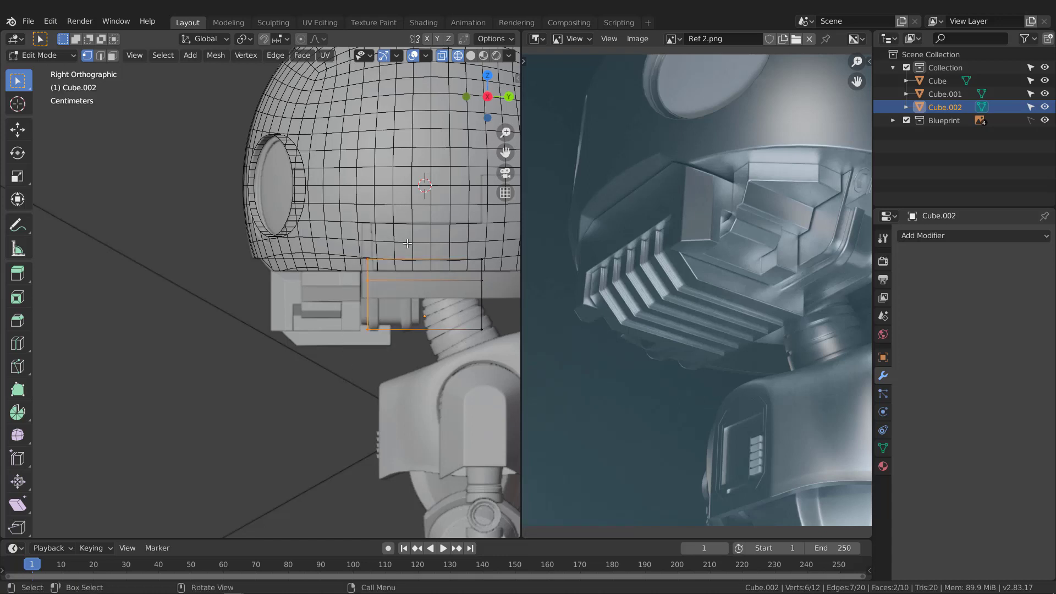
pyautogui.press('g')
pyautogui.press('y')
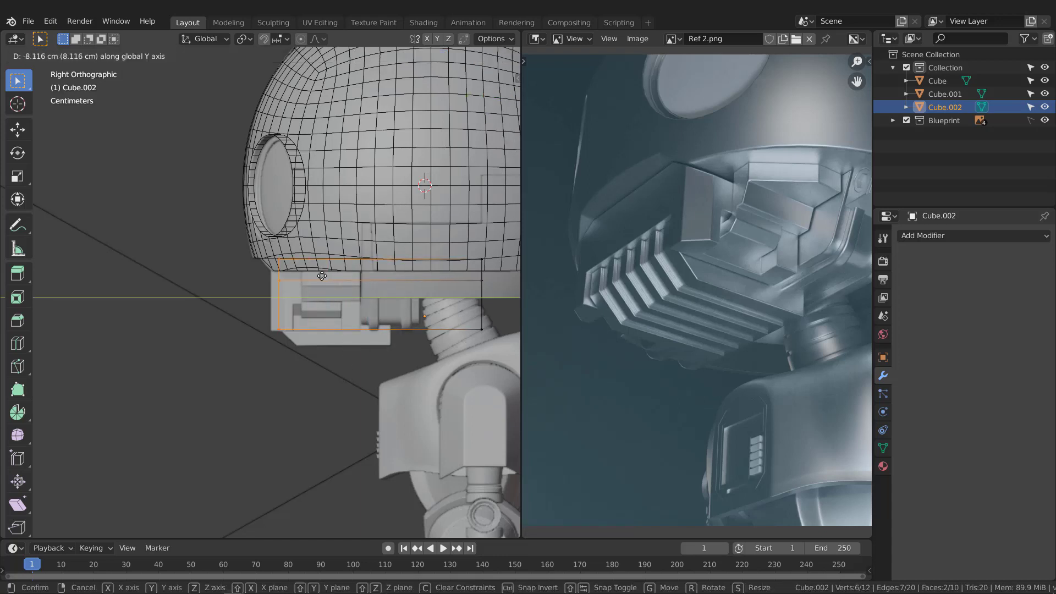
pyautogui.click(314, 275)
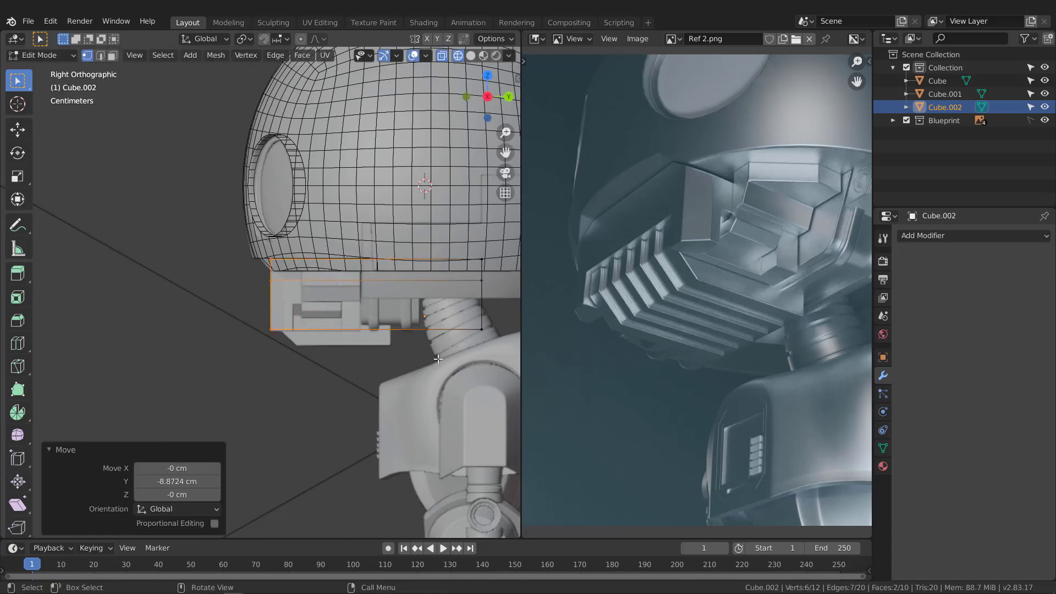
# Step: Select the mouth piece's rear vertices and move them about 11.14 cm forward along negative Y
pyautogui.moveTo(433, 362); pyautogui.dragTo(495, 228)
pyautogui.press('g')
pyautogui.press('y')
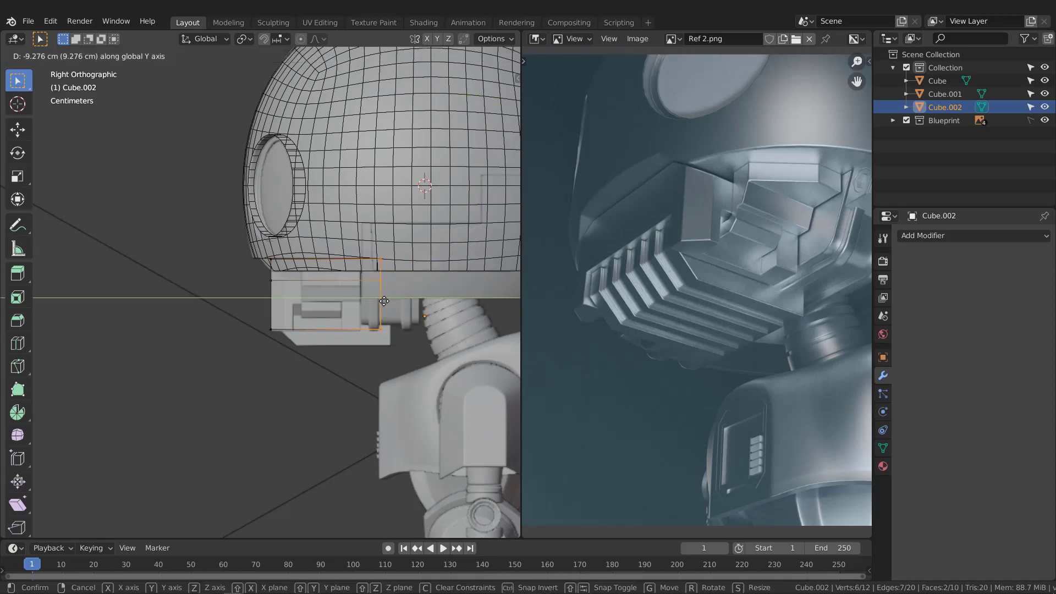
pyautogui.click(367, 300)
# Step: Bevel the vertical front outer edge of the mouth piece by about 1.1 cm with one segment
pyautogui.moveTo(254, 257); pyautogui.dragTo(326, 218, button='middle')
pyautogui.scroll(3, 342, 299)
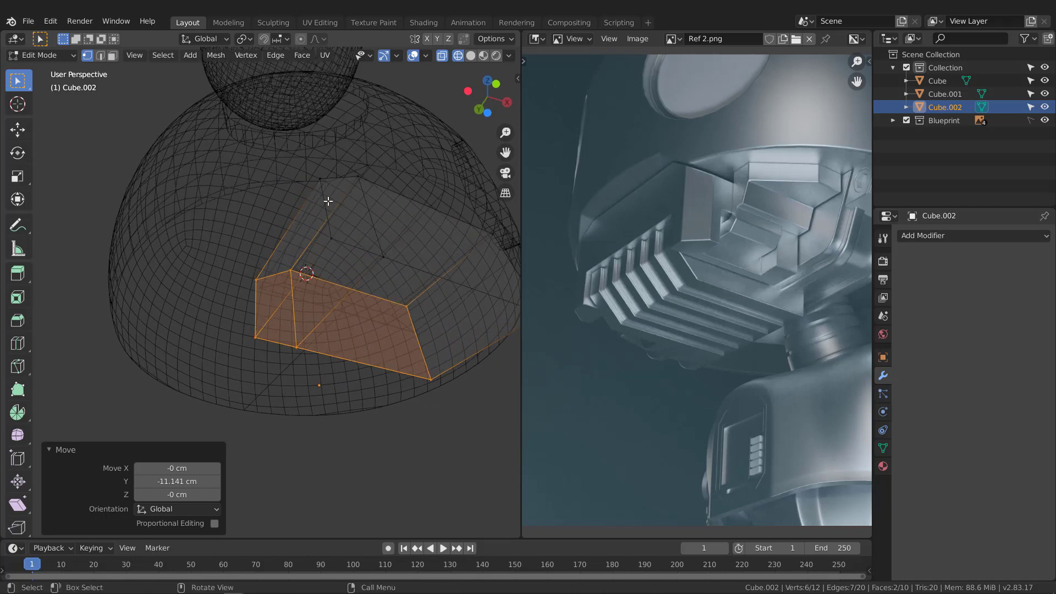
pyautogui.click(101, 56)
pyautogui.click(323, 203)
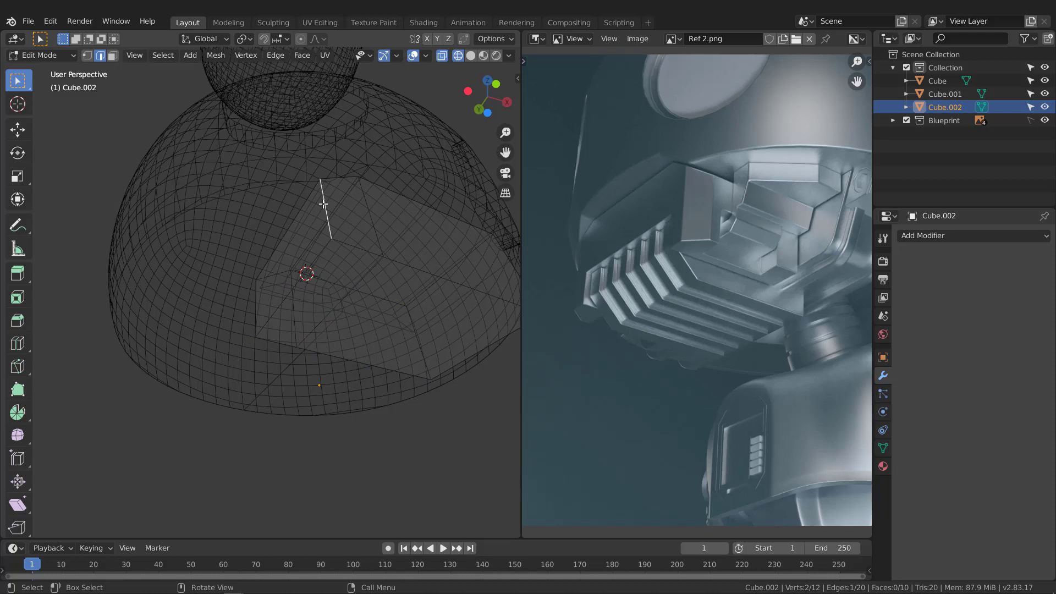
pyautogui.press('z')
pyautogui.click(410, 206)
pyautogui.moveTo(354, 188)
pyautogui.mouseDown(button='middle')
pyautogui.moveTo(307, 281)
pyautogui.moveTo(368, 266)
pyautogui.moveTo(363, 207)
pyautogui.moveTo(321, 182)
pyautogui.moveTo(313, 247)
pyautogui.moveTo(343, 197)
pyautogui.moveTo(337, 237)
pyautogui.mouseUp(button='middle')
pyautogui.hotkey('ctrl', 'b')
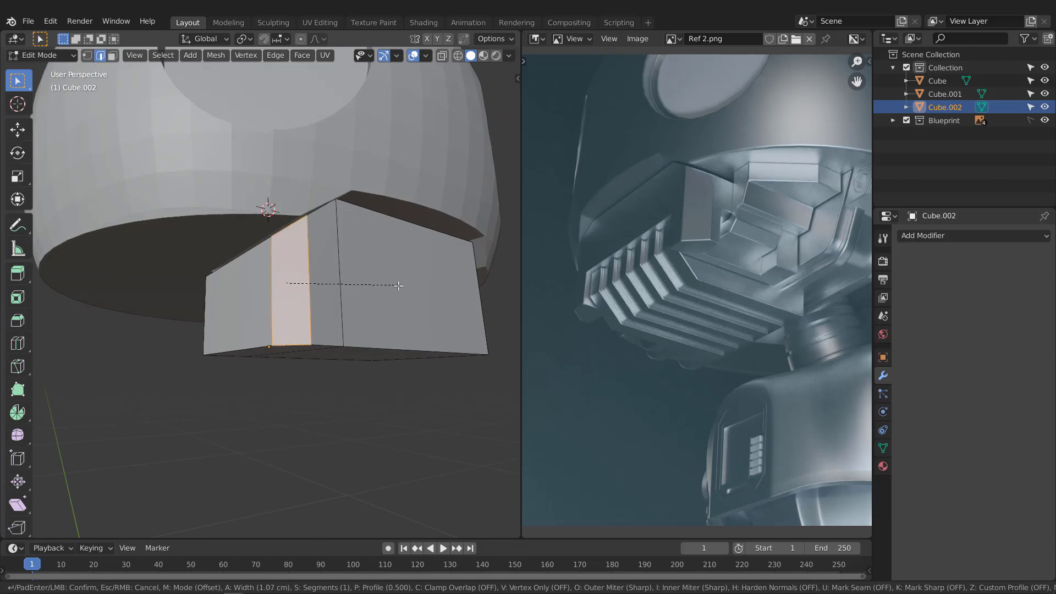
pyautogui.click(388, 287)
# Step: Set the corner bevel's offset to 1.3 cm, comparing it with the blueprint from the left side
pyautogui.moveTo(384, 285); pyautogui.dragTo(371, 209, button='middle')
pyautogui.click(61, 295)
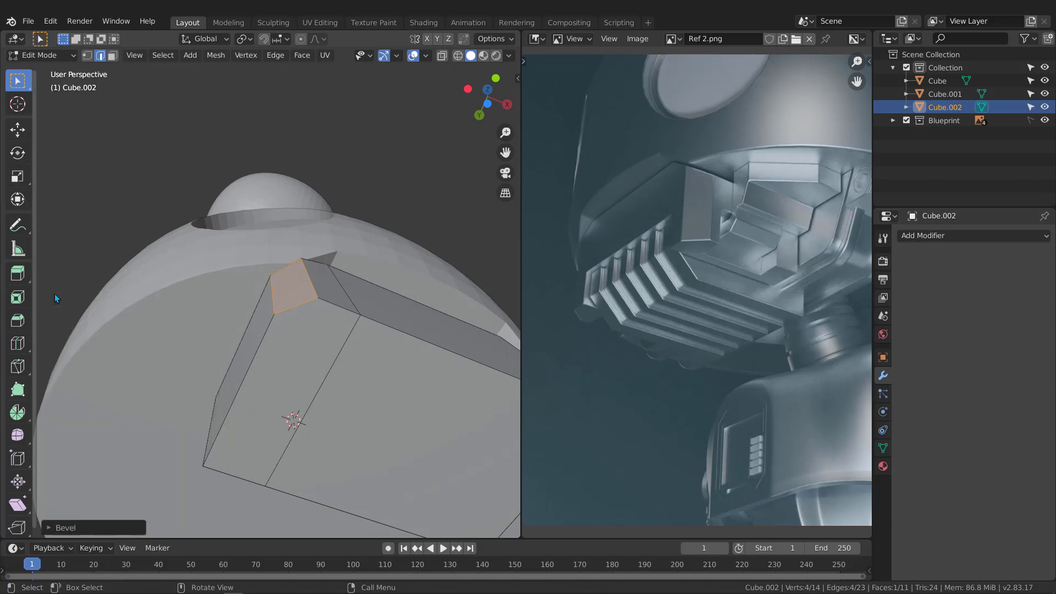
pyautogui.click(60, 529)
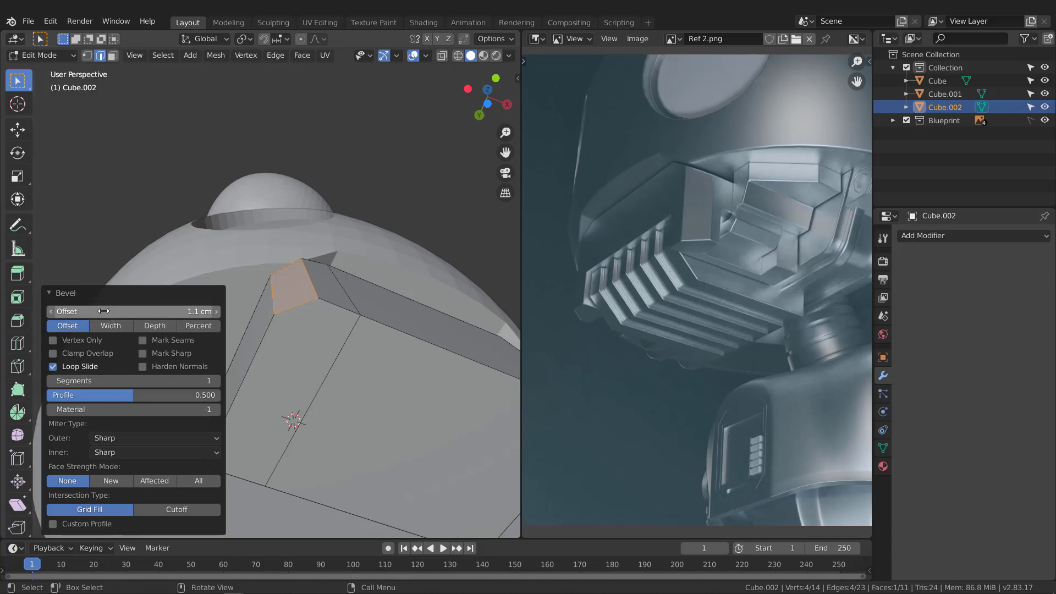
pyautogui.moveTo(103, 312); pyautogui.dragTo(126, 311)
pyautogui.moveTo(279, 283); pyautogui.dragTo(309, 279, button='middle')
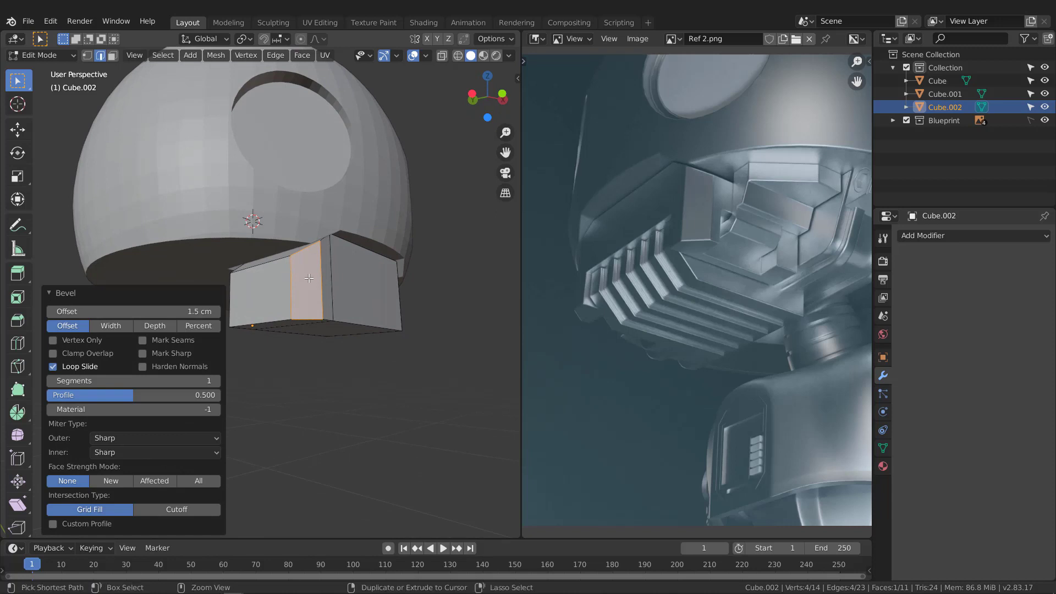
pyautogui.press('ctrl+KP_3')
pyautogui.scroll(4, 310, 279)
pyautogui.press('z')
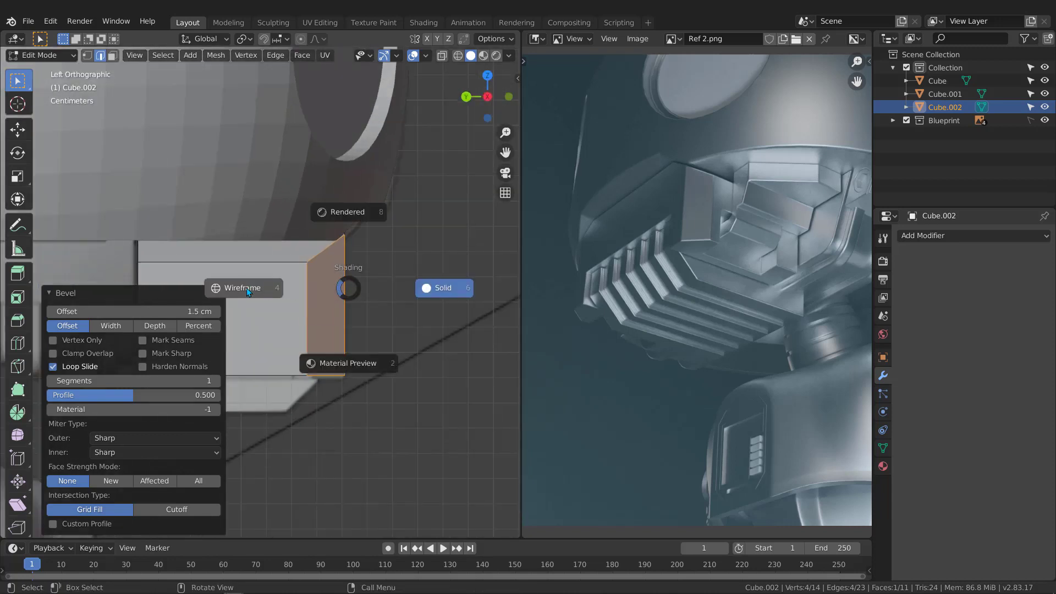
pyautogui.click(279, 283)
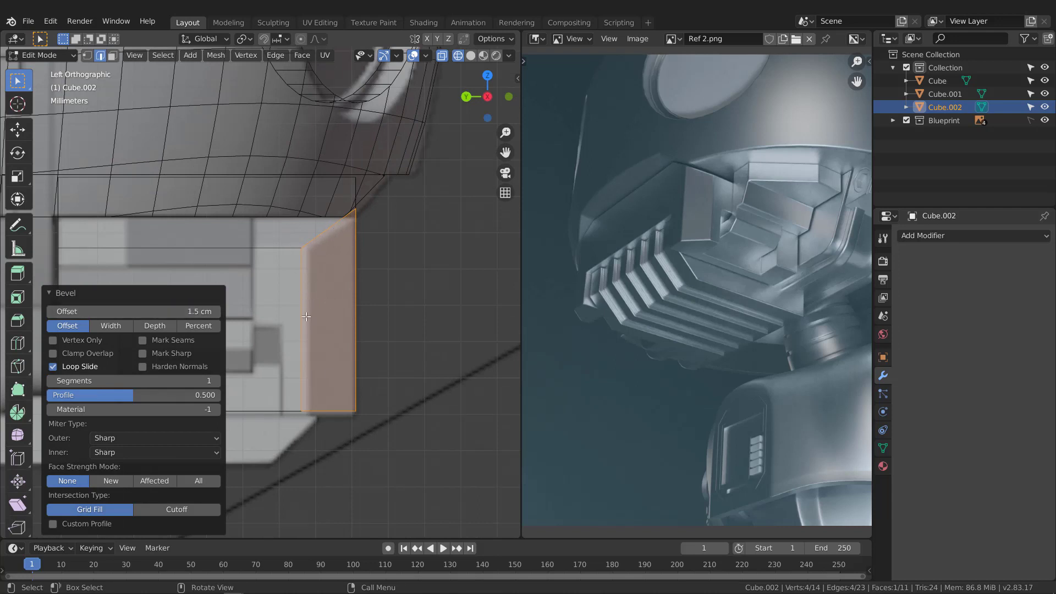
pyautogui.moveTo(190, 312); pyautogui.dragTo(189, 312)
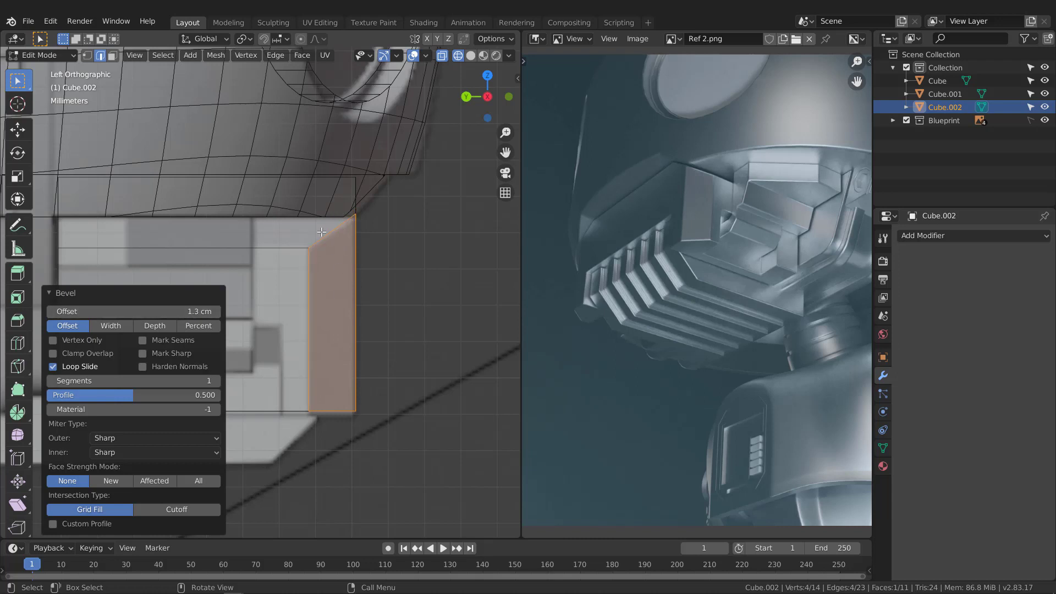
pyautogui.scroll(-3, 334, 276)
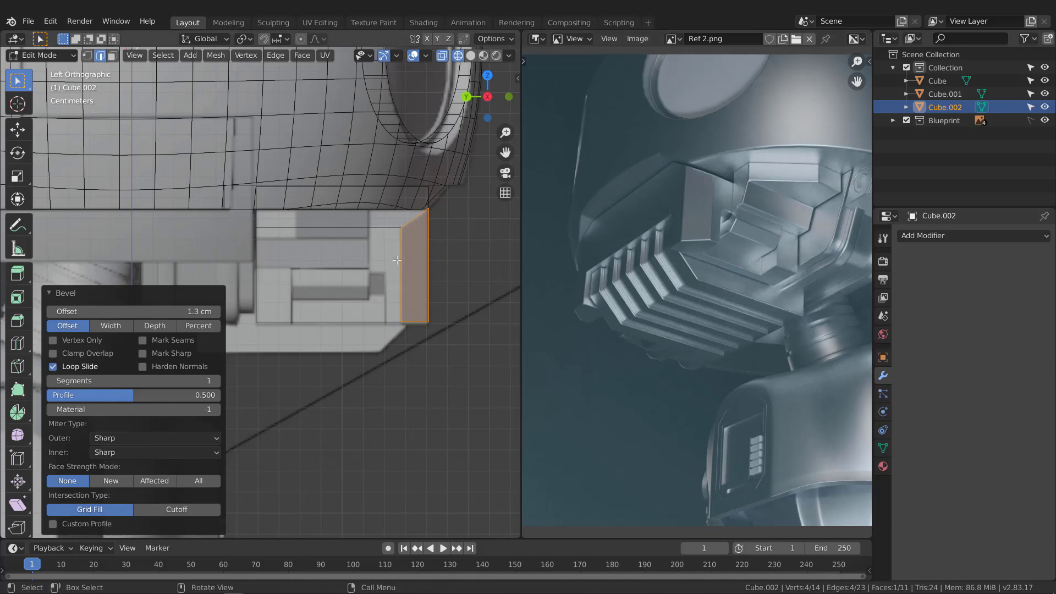
# Step: Duplicate the mouth piece's outer side face and move the copy about 7.09 cm outward along negative X
pyautogui.moveTo(405, 275)
pyautogui.mouseDown(button='middle')
pyautogui.moveTo(335, 259)
pyautogui.moveTo(348, 292)
pyautogui.moveTo(385, 277)
pyautogui.moveTo(375, 254)
pyautogui.moveTo(378, 277)
pyautogui.moveTo(334, 293)
pyautogui.mouseUp(button='middle')
pyautogui.click(352, 293)
pyautogui.press('z')
pyautogui.click(474, 279)
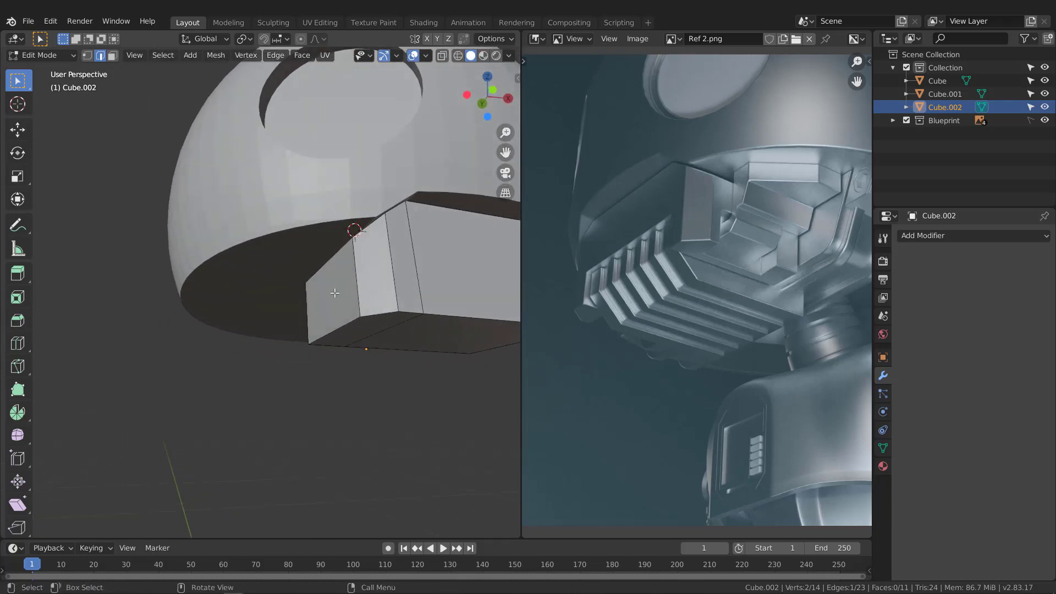
pyautogui.click(113, 56)
pyautogui.click(344, 282)
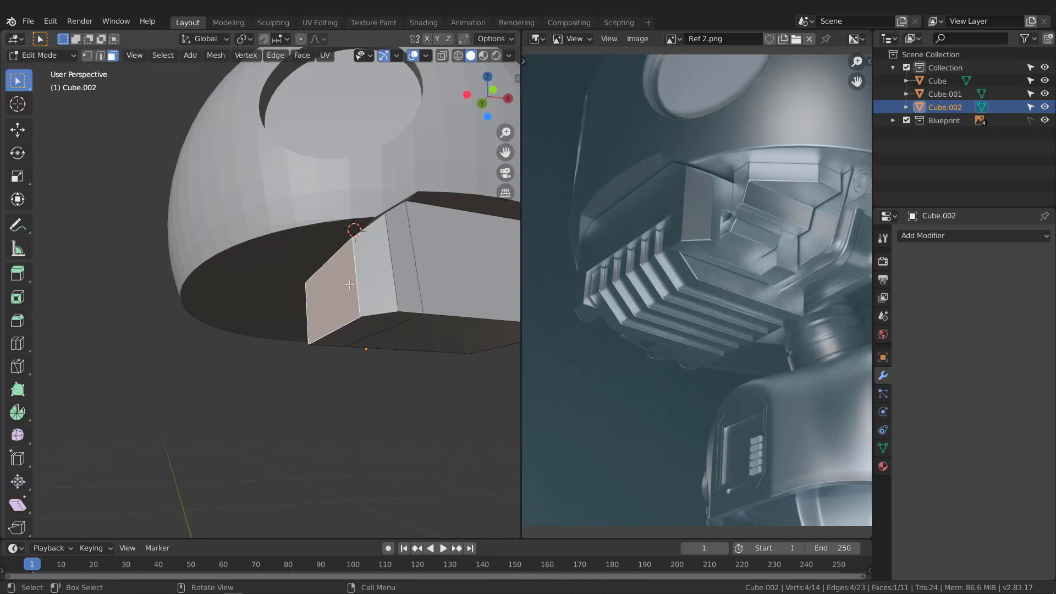
pyautogui.moveTo(350, 285)
pyautogui.mouseDown(button='middle')
pyautogui.moveTo(322, 266)
pyautogui.moveTo(335, 310)
pyautogui.moveTo(299, 347)
pyautogui.moveTo(412, 155)
pyautogui.moveTo(344, 266)
pyautogui.moveTo(359, 265)
pyautogui.moveTo(361, 301)
pyautogui.mouseUp(button='middle')
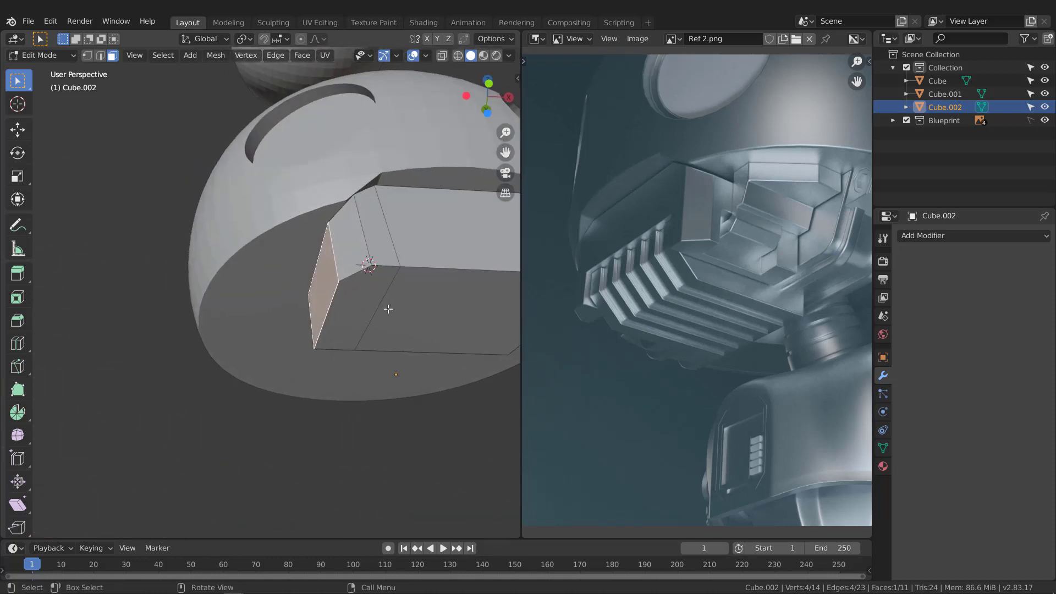
pyautogui.press('shift')
pyautogui.hotkey('shift', 'd')
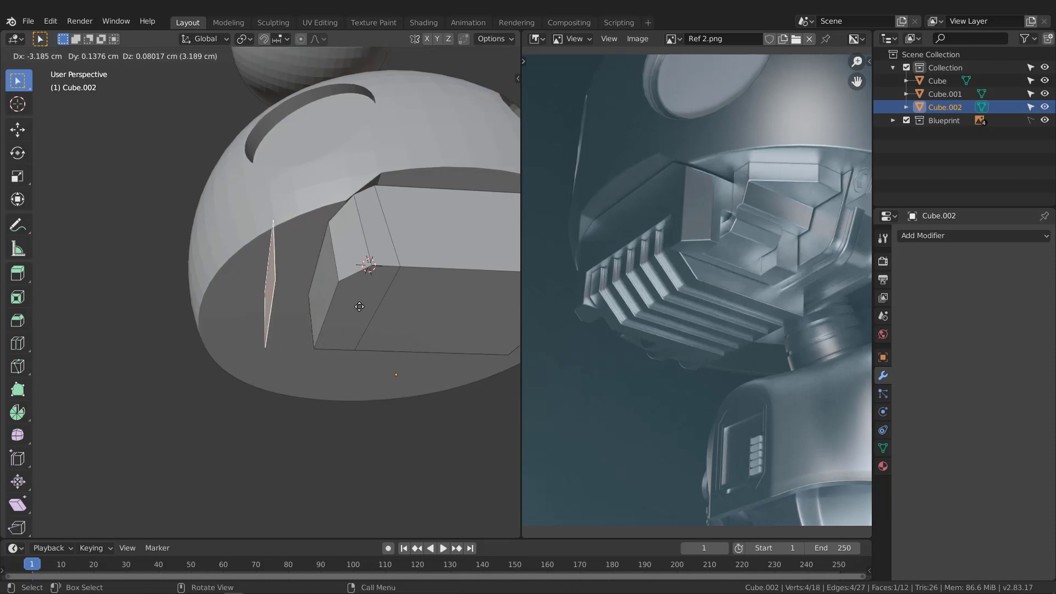
pyautogui.press('x')
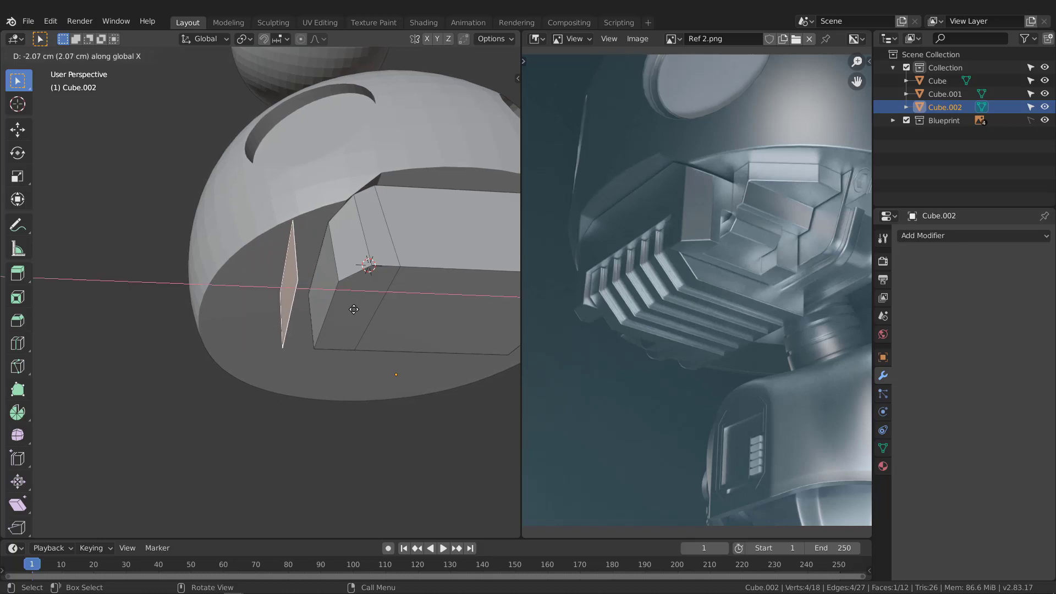
pyautogui.click(242, 233)
# Step: Separate the duplicated face into its own object and select that object in Object Mode
pyautogui.moveTo(241, 234); pyautogui.dragTo(304, 281, button='middle')
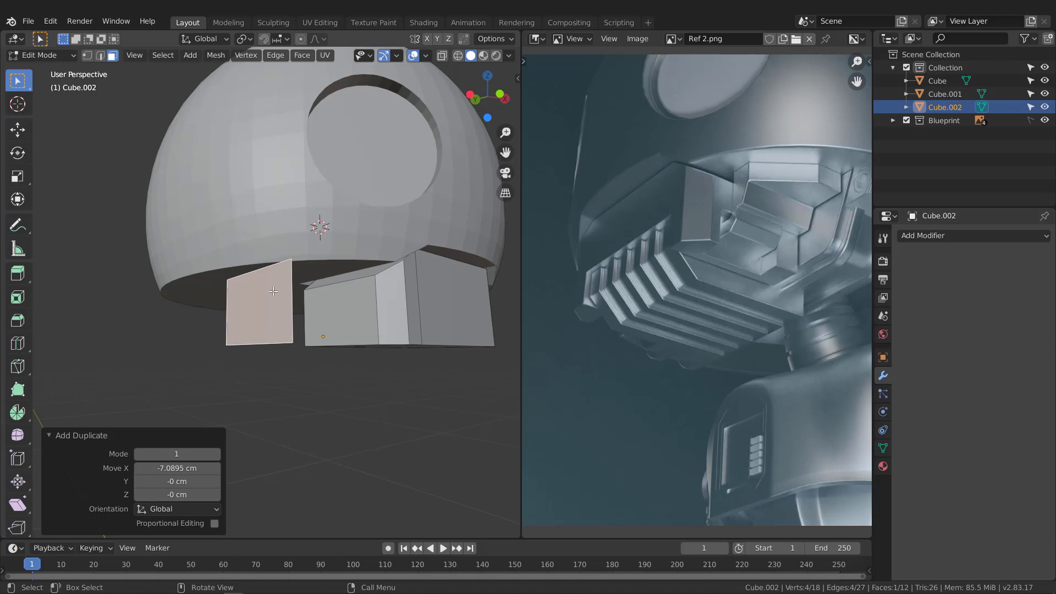
pyautogui.press('p')
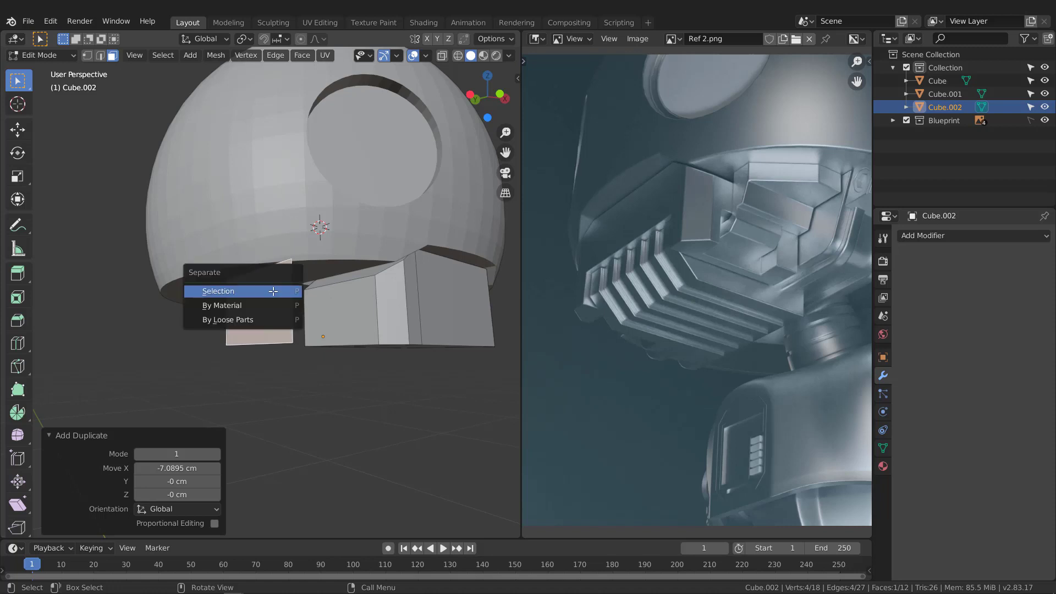
pyautogui.click(272, 291)
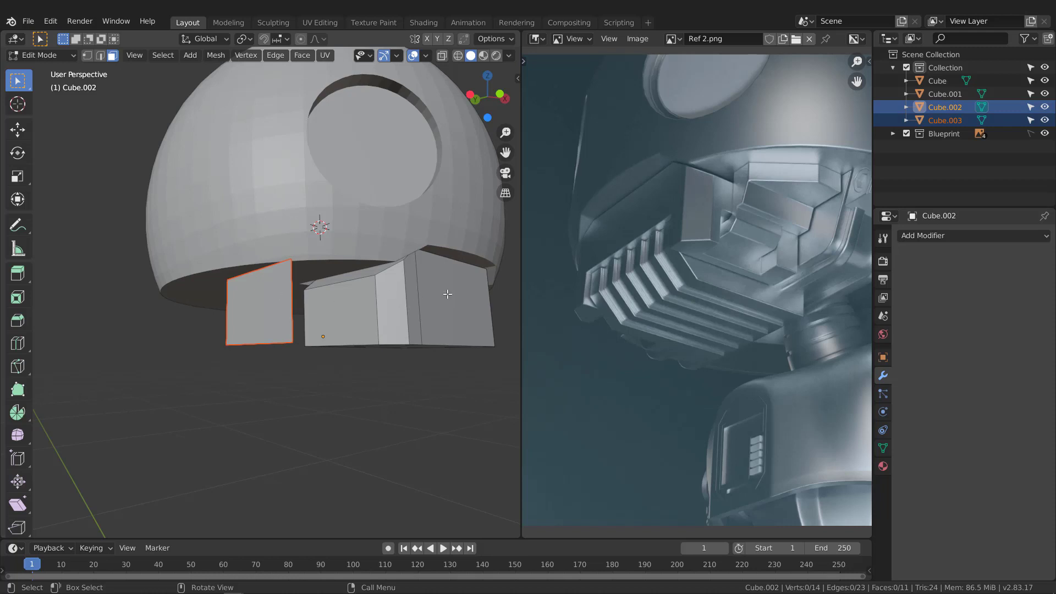
pyautogui.click(401, 287)
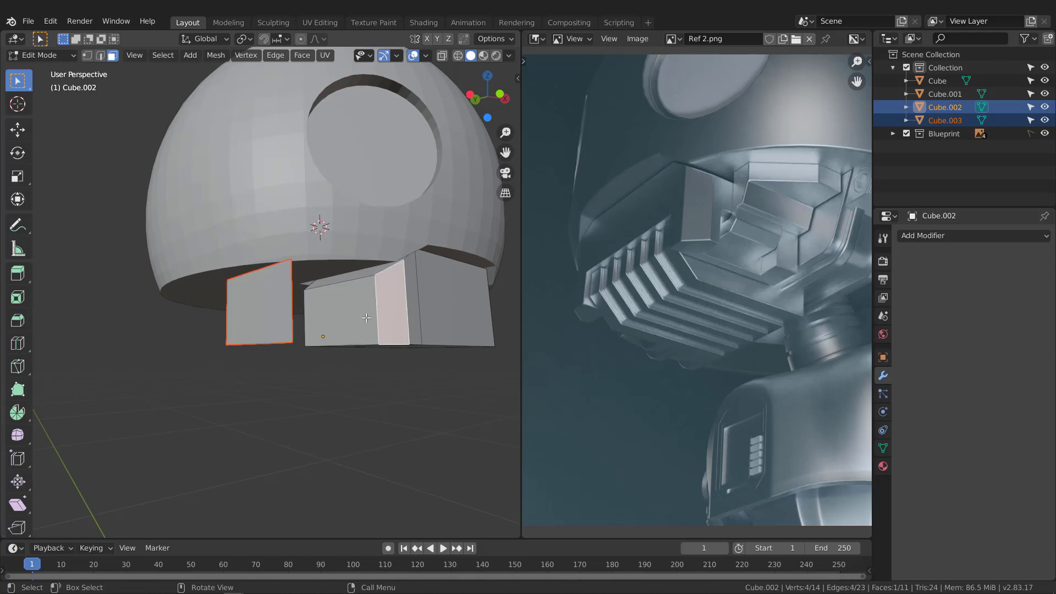
pyautogui.press('Tab')
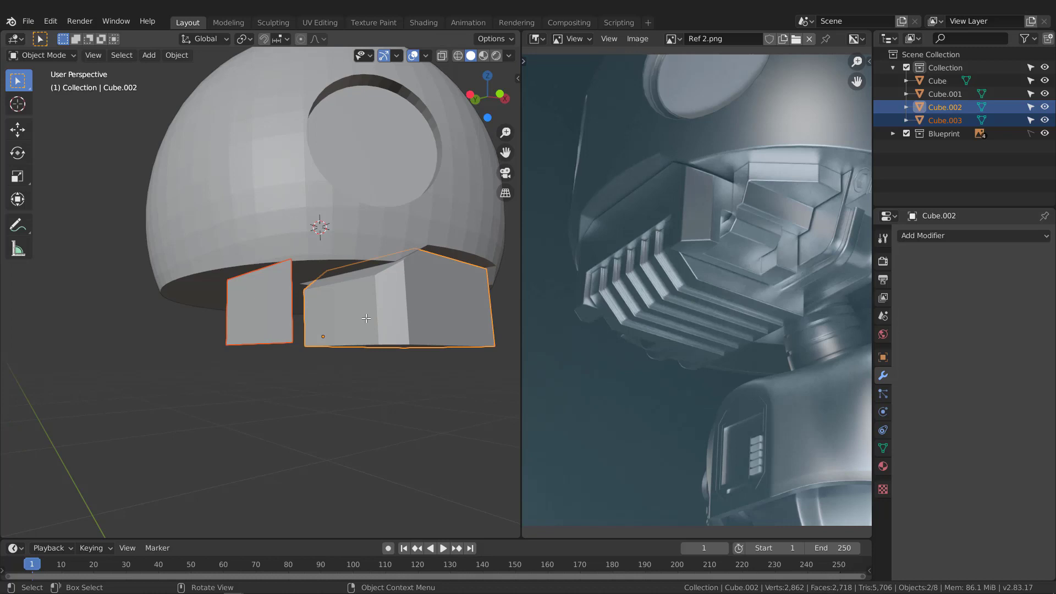
pyautogui.click(269, 319)
# Step: Set the separated side face's origin to its own geometry
pyautogui.moveTo(285, 290); pyautogui.dragTo(331, 225, button='middle')
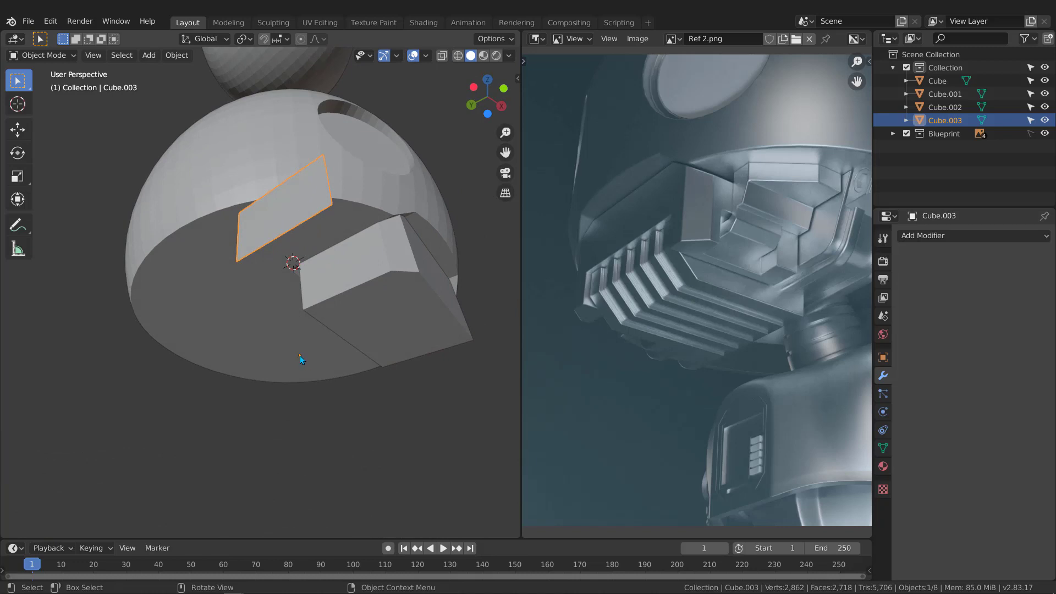
pyautogui.moveTo(316, 211); pyautogui.dragTo(341, 225, button='middle')
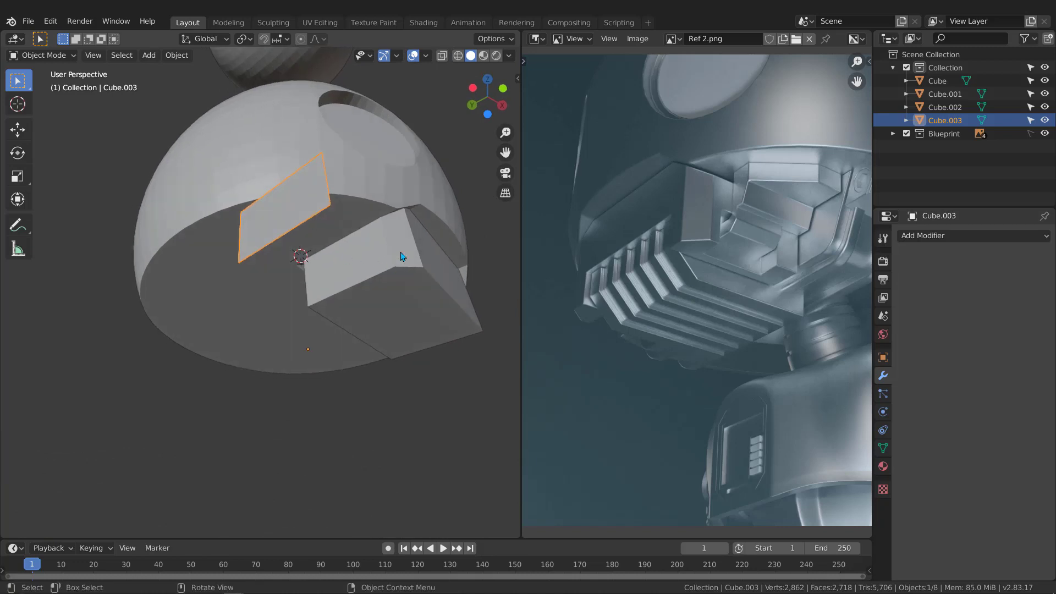
pyautogui.click(396, 281)
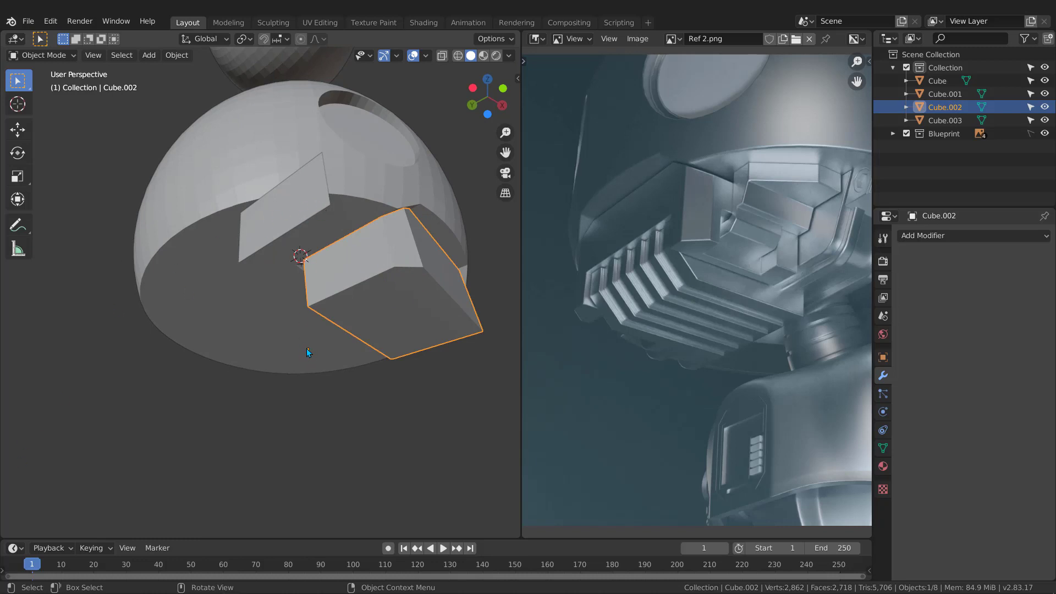
pyautogui.click(291, 209)
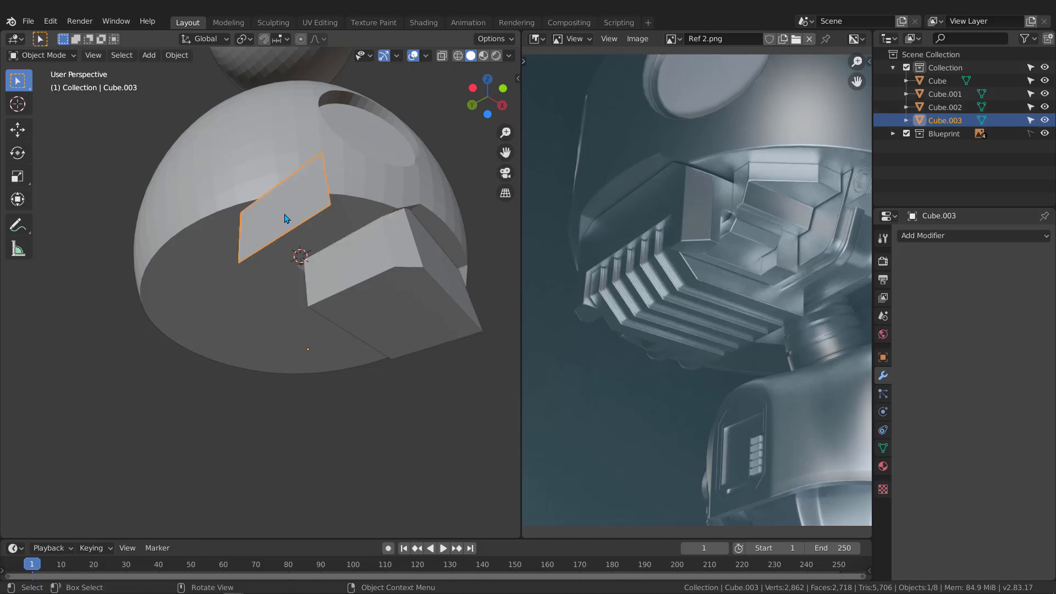
pyautogui.rightClick(284, 203)
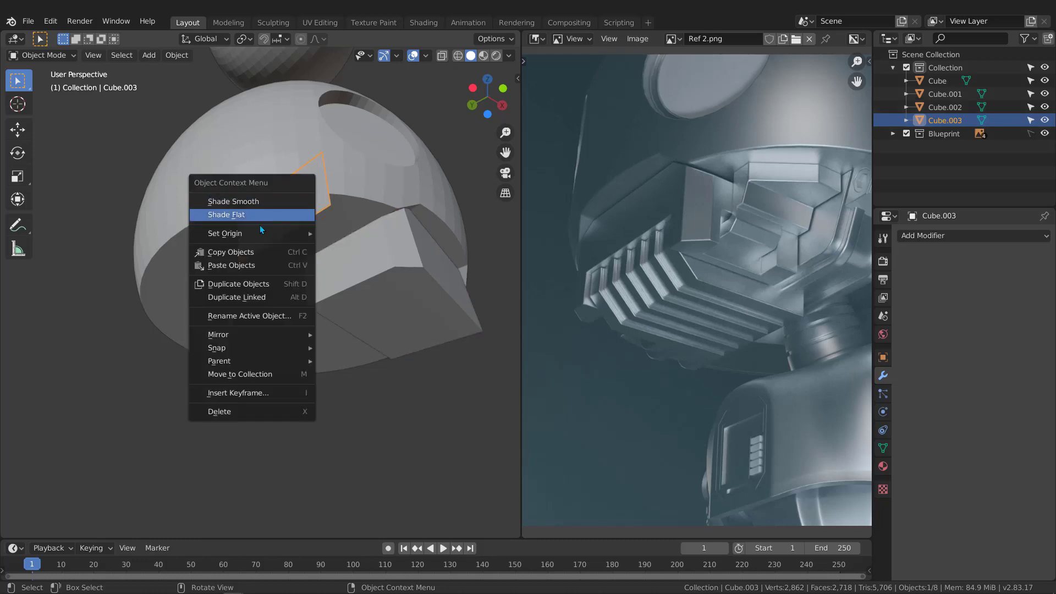
pyautogui.moveTo(226, 234)
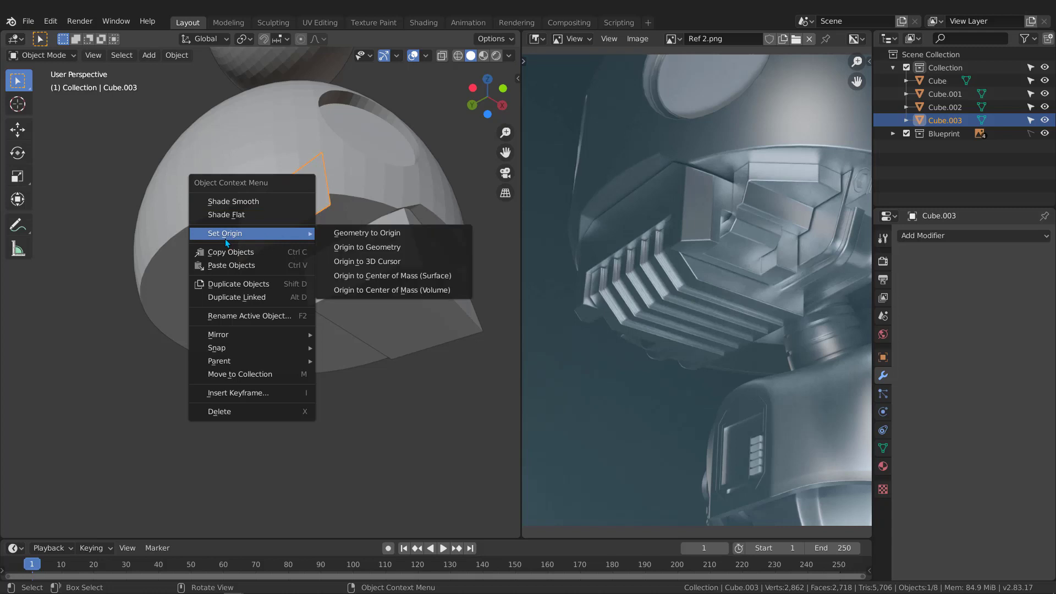
pyautogui.click(364, 249)
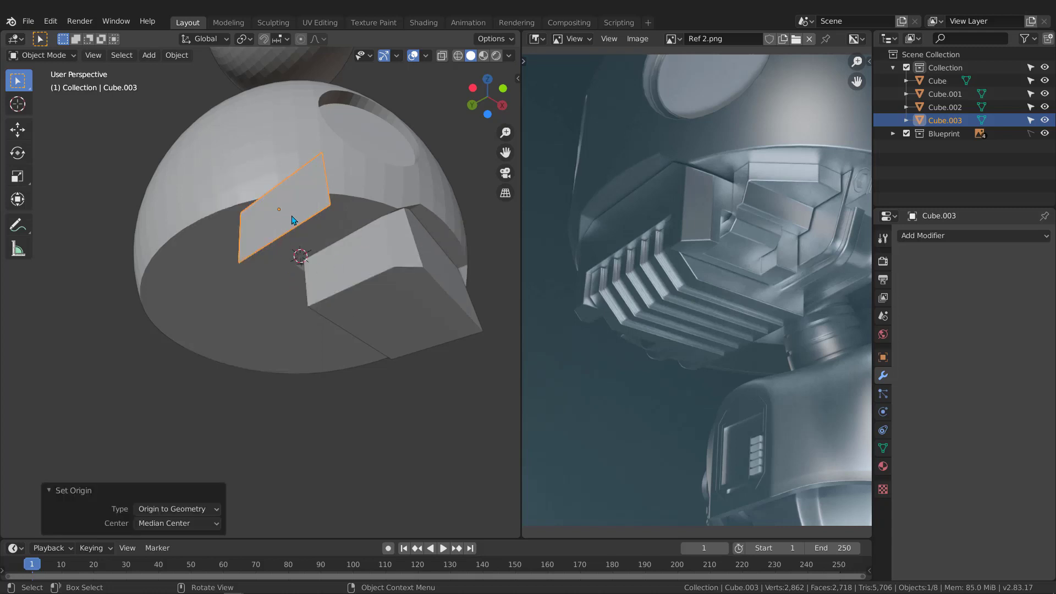
# Step: Thicken the separated face into a block with a Solidify modifier of 3.7 cm thickness and apply the modifier
pyautogui.moveTo(292, 220); pyautogui.dragTo(285, 270, button='middle')
pyautogui.moveTo(292, 231); pyautogui.dragTo(284, 239, button='middle')
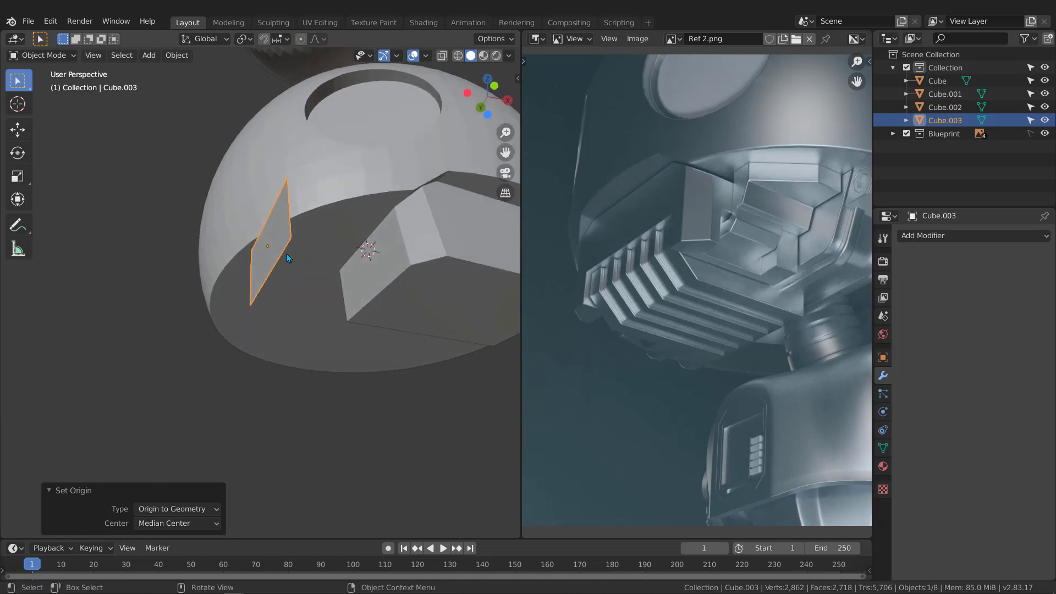
pyautogui.click(954, 236)
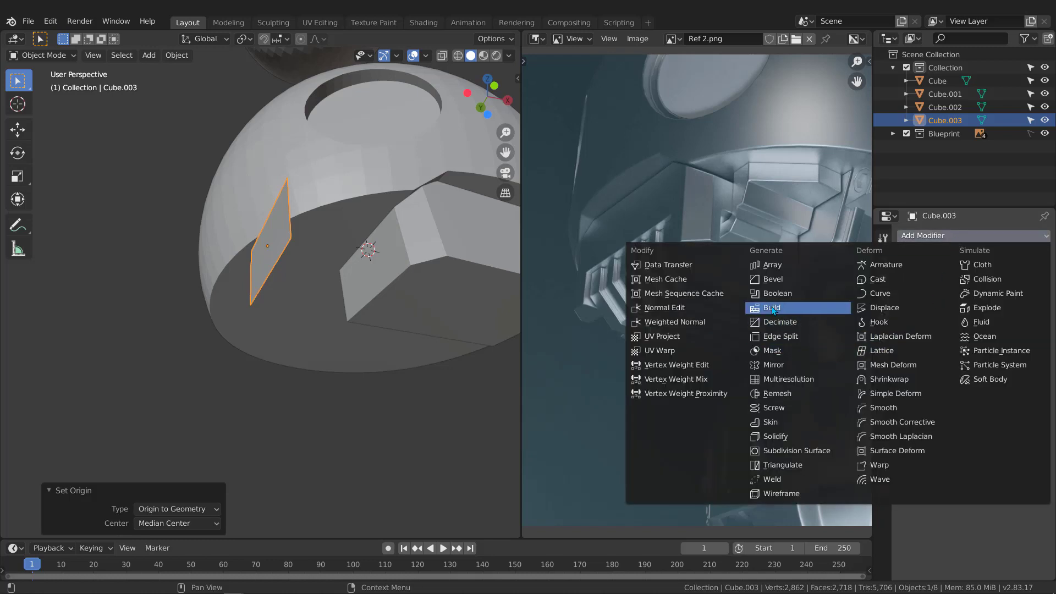
pyautogui.click(774, 434)
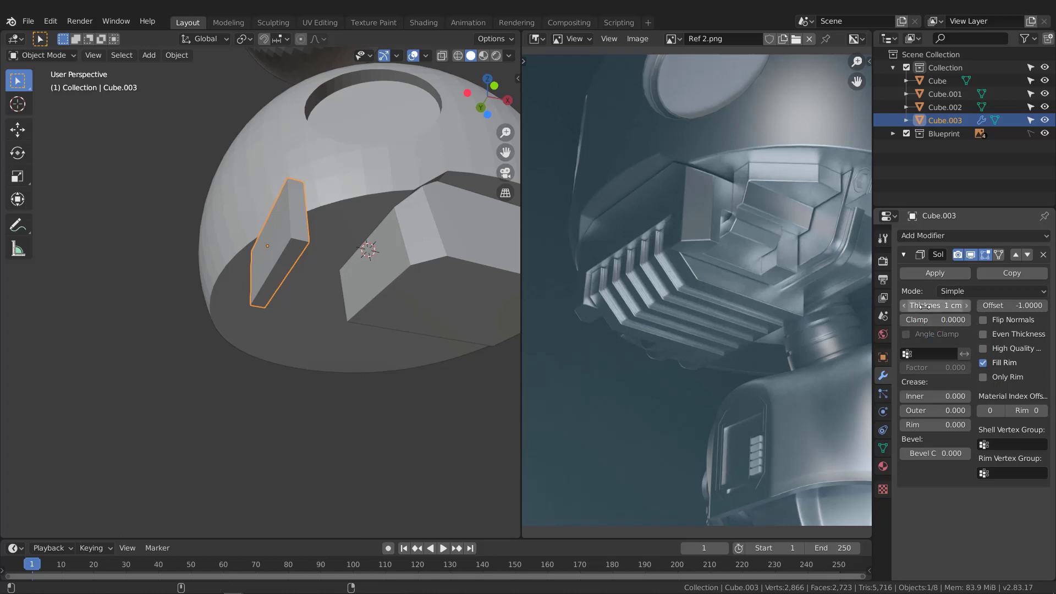
pyautogui.moveTo(924, 307); pyautogui.dragTo(967, 306)
pyautogui.moveTo(387, 289); pyautogui.dragTo(362, 278, button='middle')
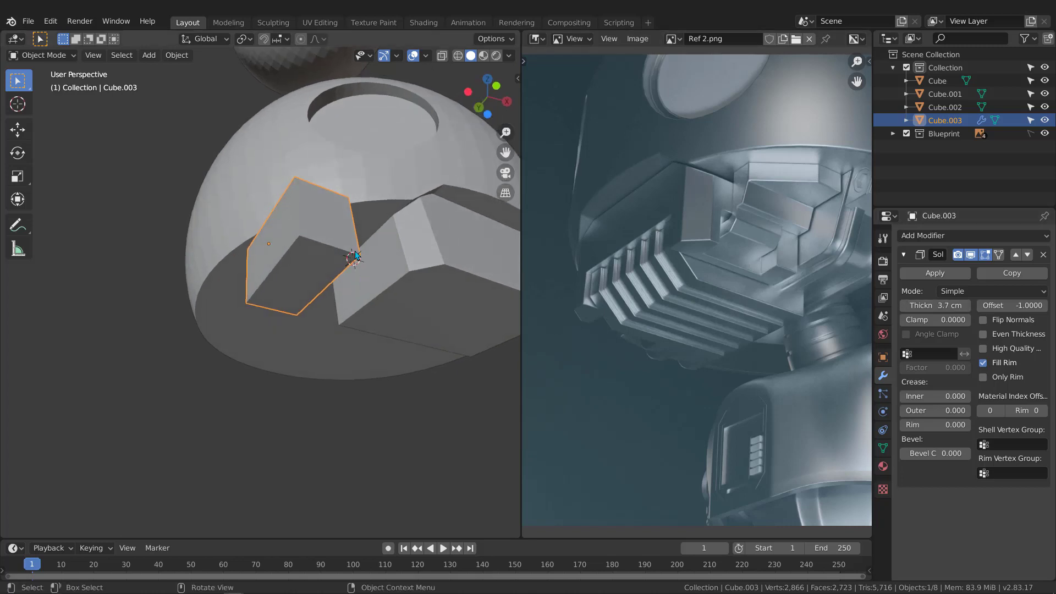
pyautogui.click(929, 274)
# Step: In Edit Mode, move the block's rear face about 1.53 cm forward along negative Y
pyautogui.moveTo(283, 236); pyautogui.dragTo(398, 241, button='middle')
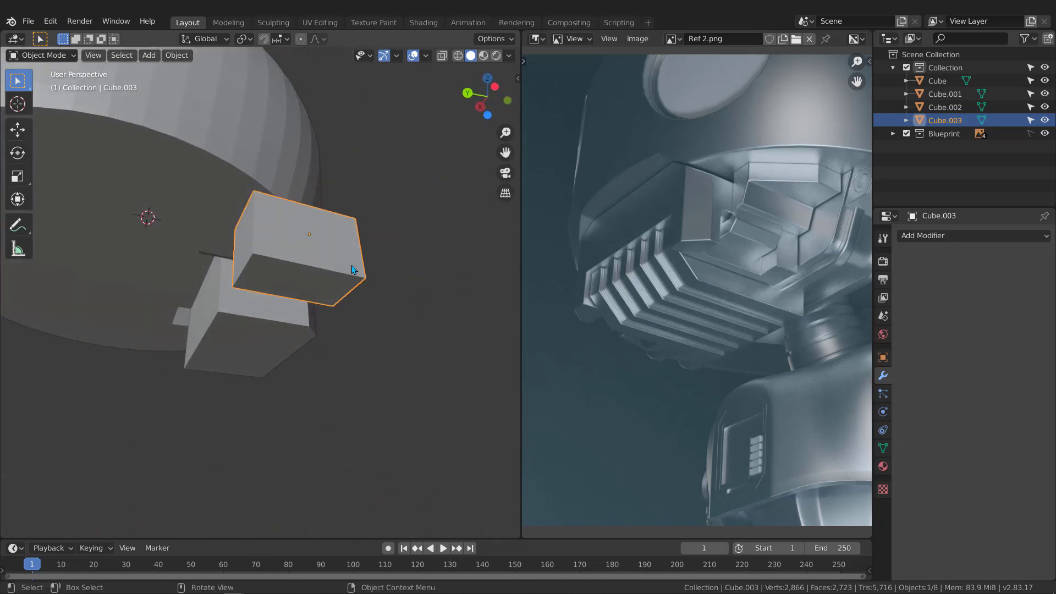
pyautogui.press('Tab')
pyautogui.click(240, 247)
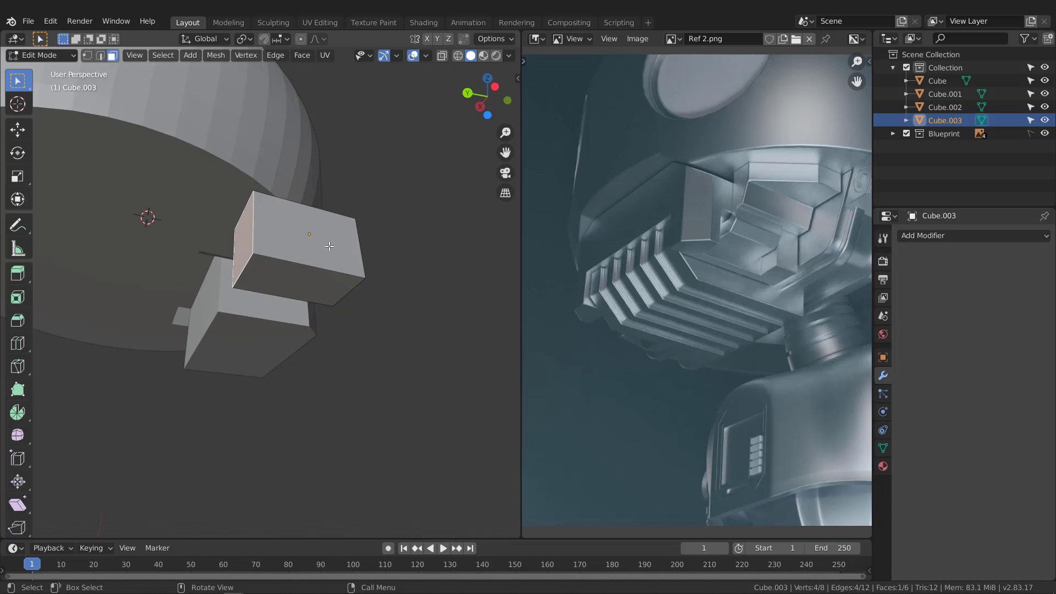
pyautogui.moveTo(330, 246); pyautogui.dragTo(300, 238, button='middle')
pyautogui.press('g')
pyautogui.press('y')
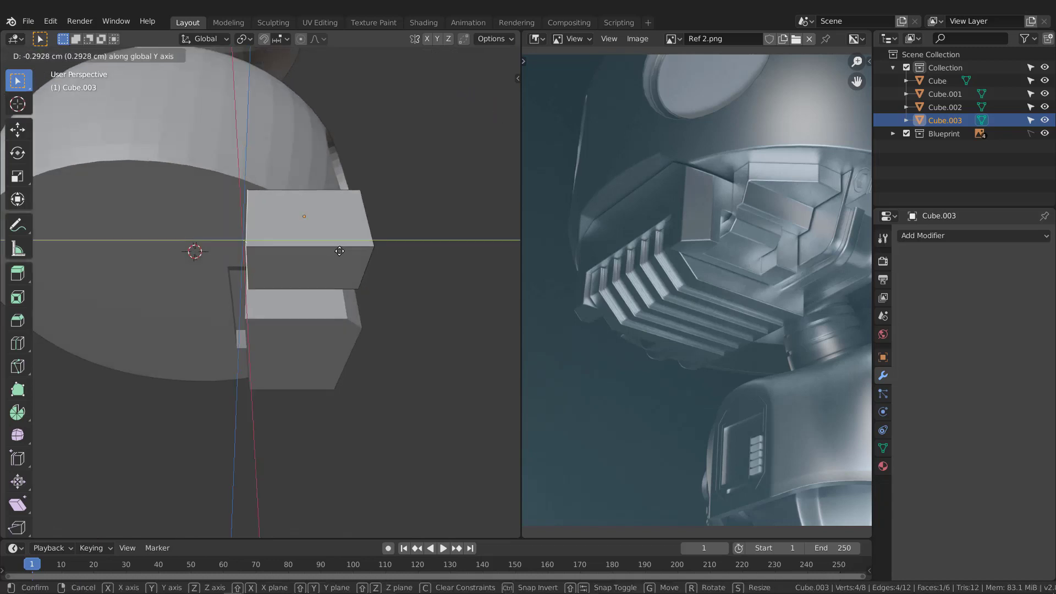
pyautogui.click(356, 255)
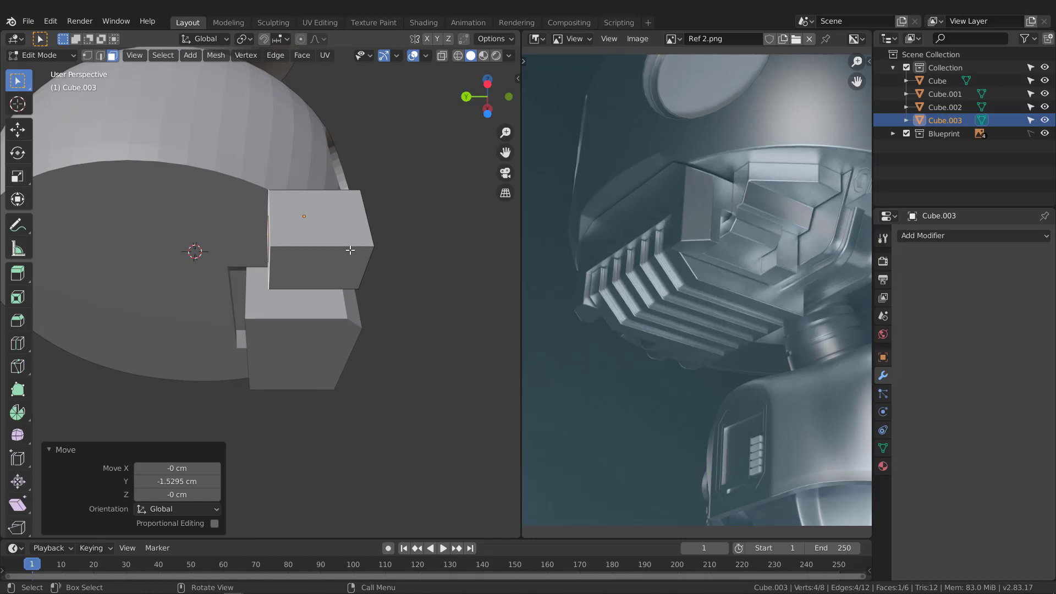
# Step: In the left wireframe view, move the block's front vertices about 0.75 cm back along Y to match the blueprint recess
pyautogui.press('ctrl+KP_3')
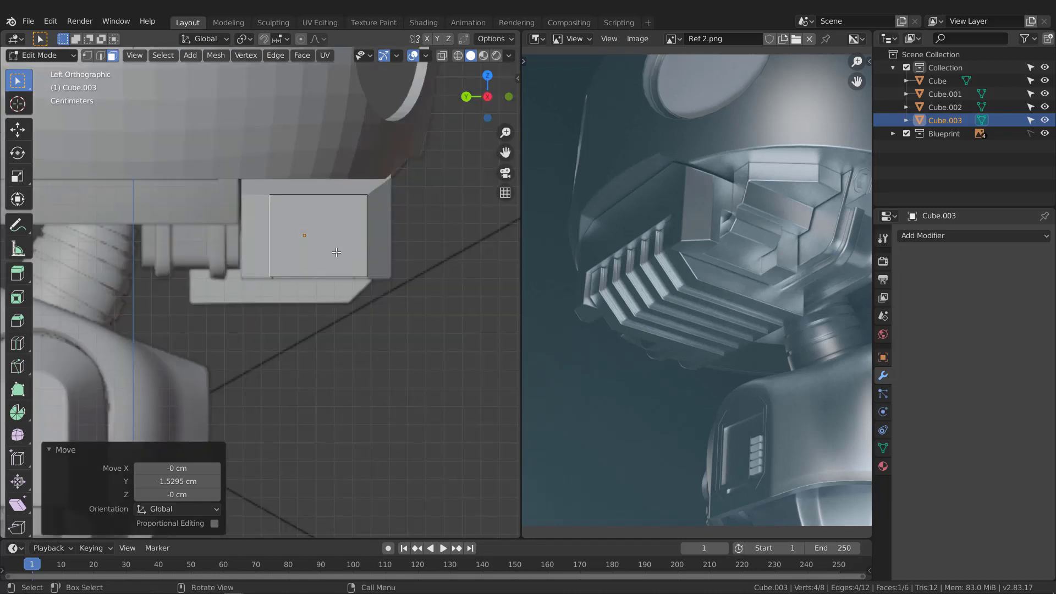
pyautogui.press('z')
pyautogui.click(234, 256)
pyautogui.scroll(3, 297, 219)
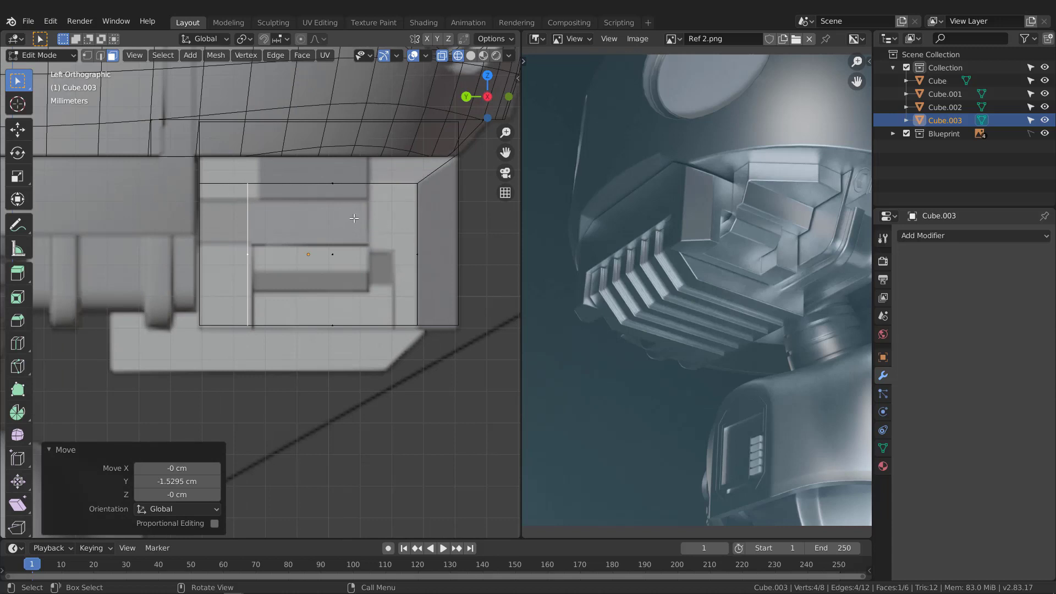
pyautogui.press('1')
pyautogui.moveTo(385, 132); pyautogui.dragTo(464, 342)
pyautogui.press('g')
pyautogui.press('y')
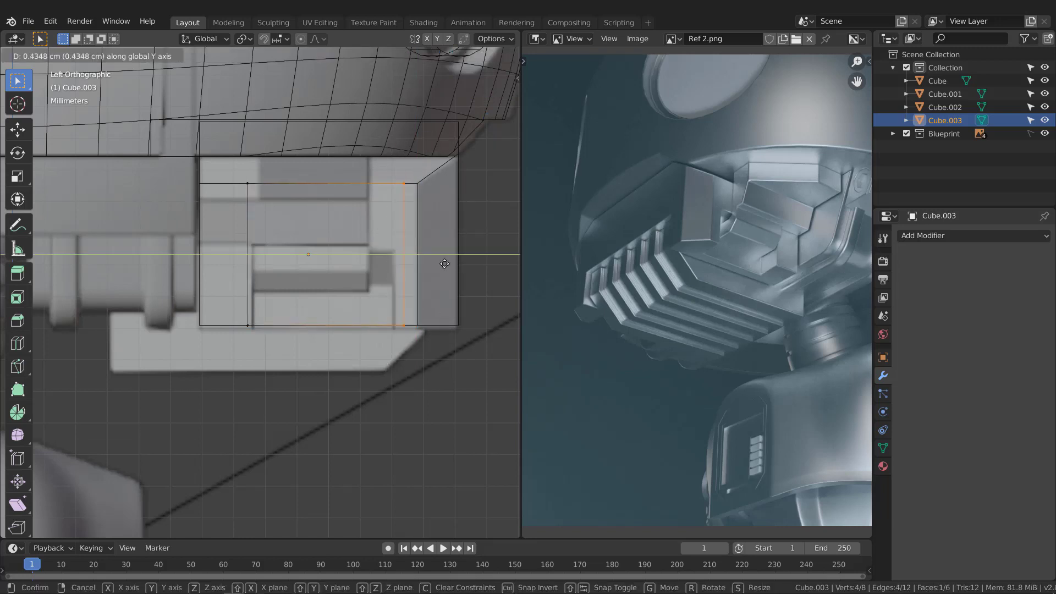
pyautogui.click(421, 288)
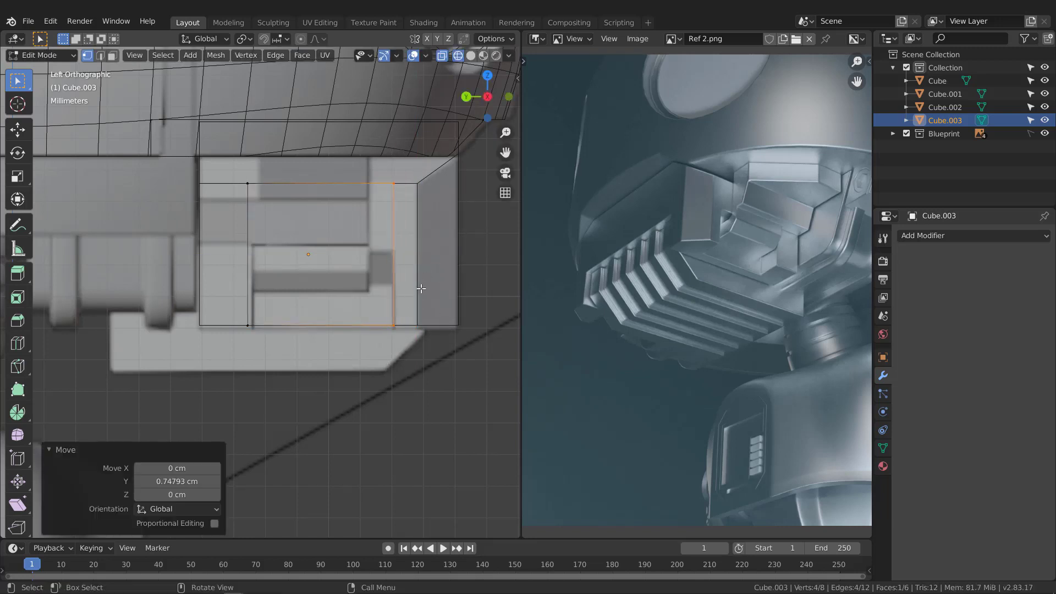
# Step: Lower the block's top vertices about 2.12 cm along Z to the upper edge of the blueprint recess
pyautogui.moveTo(175, 153); pyautogui.dragTo(413, 219)
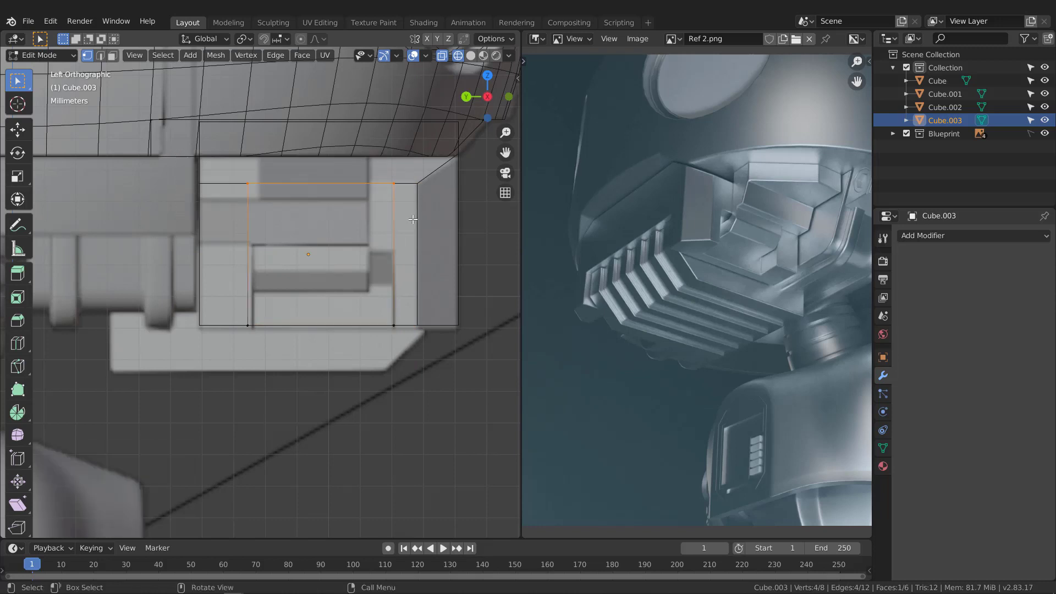
pyautogui.press('g')
pyautogui.press('z')
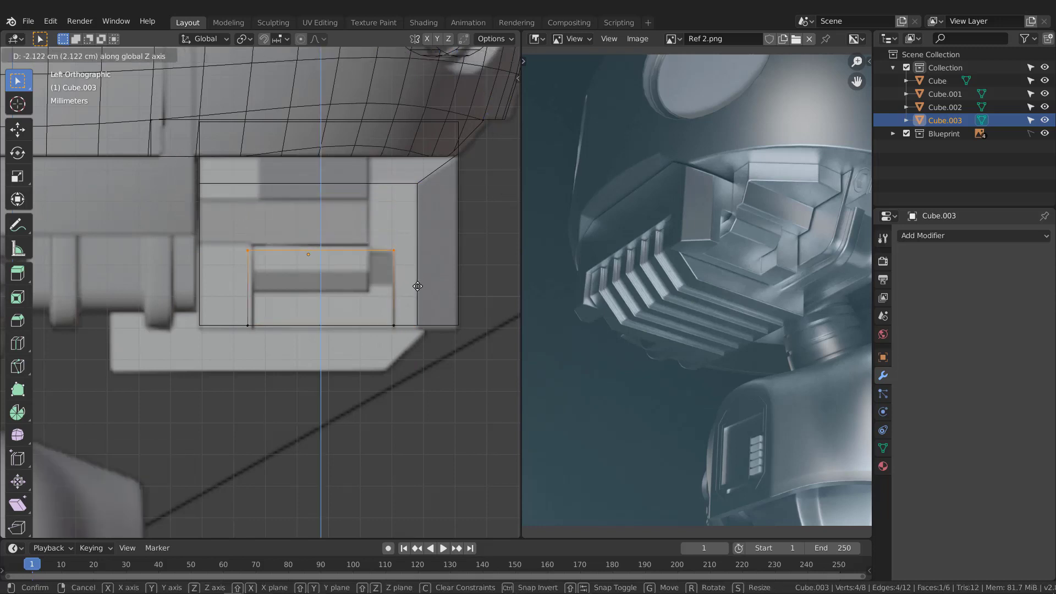
pyautogui.click(418, 286)
# Step: Move the block's rear vertices about 0.13 cm along negative Y and lower its bottom vertices slightly below the mouth piece
pyautogui.scroll(2, 267, 277)
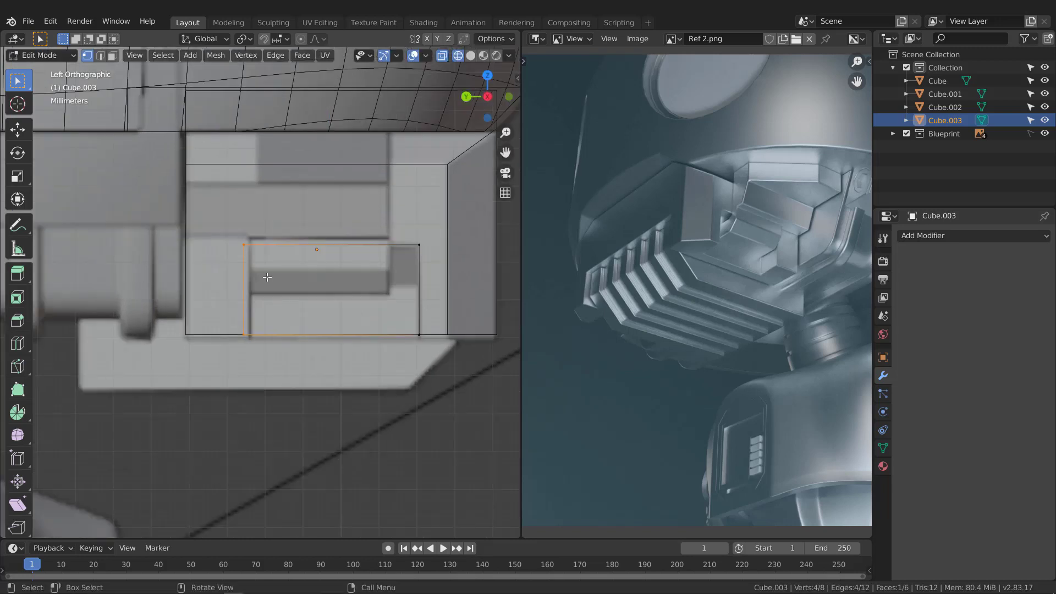
pyautogui.press('g')
pyautogui.press('y')
pyautogui.click(272, 279)
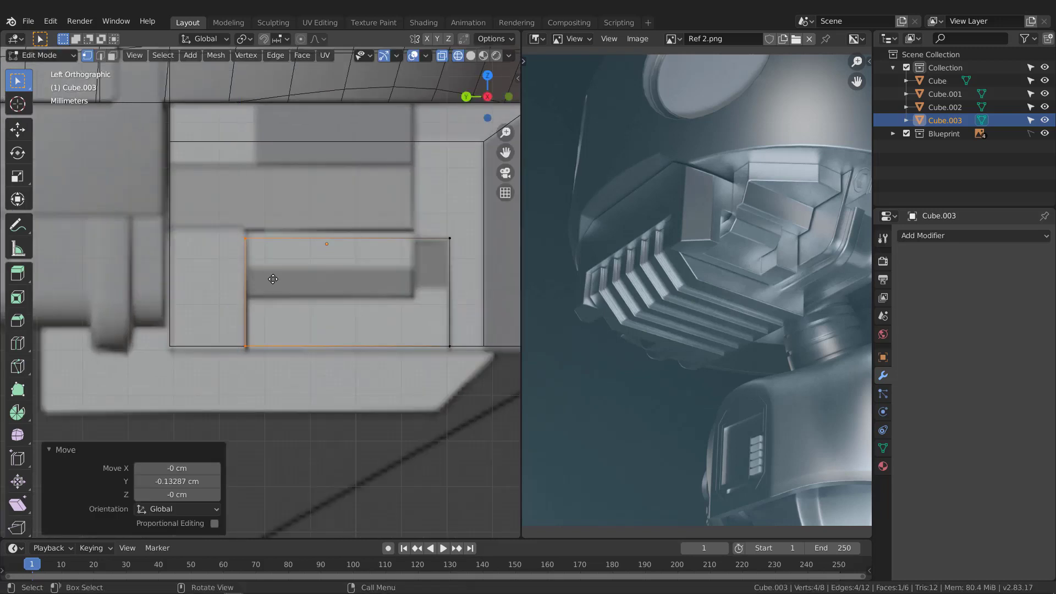
pyautogui.click(421, 346)
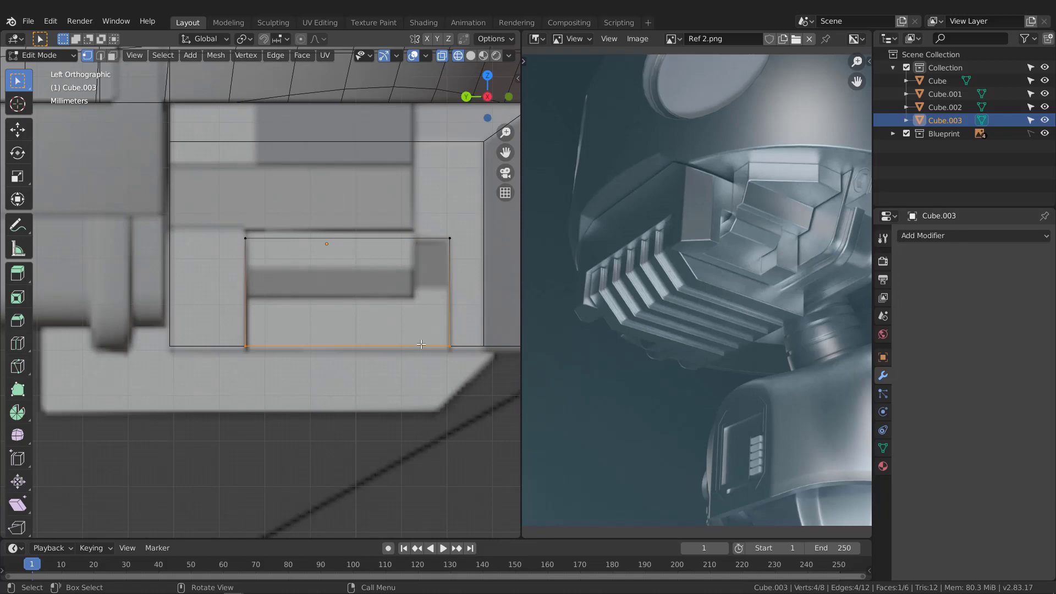
pyautogui.press('g')
pyautogui.press('z')
pyautogui.click(425, 371)
# Step: Return to solid shading and move the block's four inner-face vertices along positive X into the mouth piece
pyautogui.moveTo(413, 353)
pyautogui.mouseDown(button='middle')
pyautogui.moveTo(363, 294)
pyautogui.moveTo(288, 260)
pyautogui.moveTo(405, 312)
pyautogui.moveTo(364, 256)
pyautogui.moveTo(383, 301)
pyautogui.moveTo(408, 294)
pyautogui.moveTo(368, 300)
pyautogui.mouseUp(button='middle')
pyautogui.press('z')
pyautogui.click(456, 299)
pyautogui.scroll(-2, 458, 297)
pyautogui.click(321, 303)
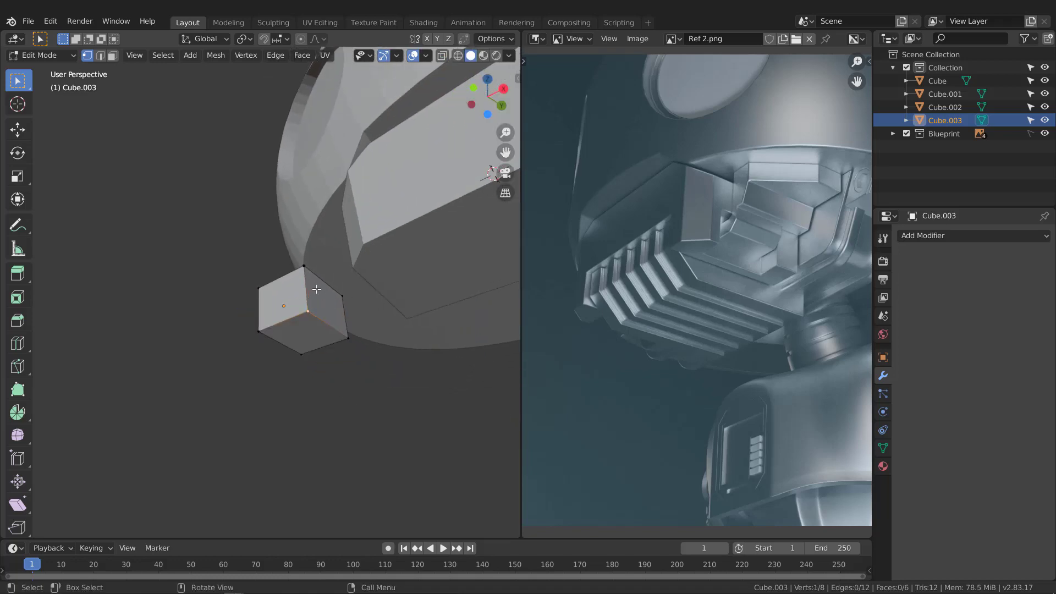
pyautogui.keyDown('shift'); pyautogui.click(304, 267); pyautogui.keyUp('shift')
pyautogui.keyDown('shift'); pyautogui.click(342, 296); pyautogui.keyUp('shift')
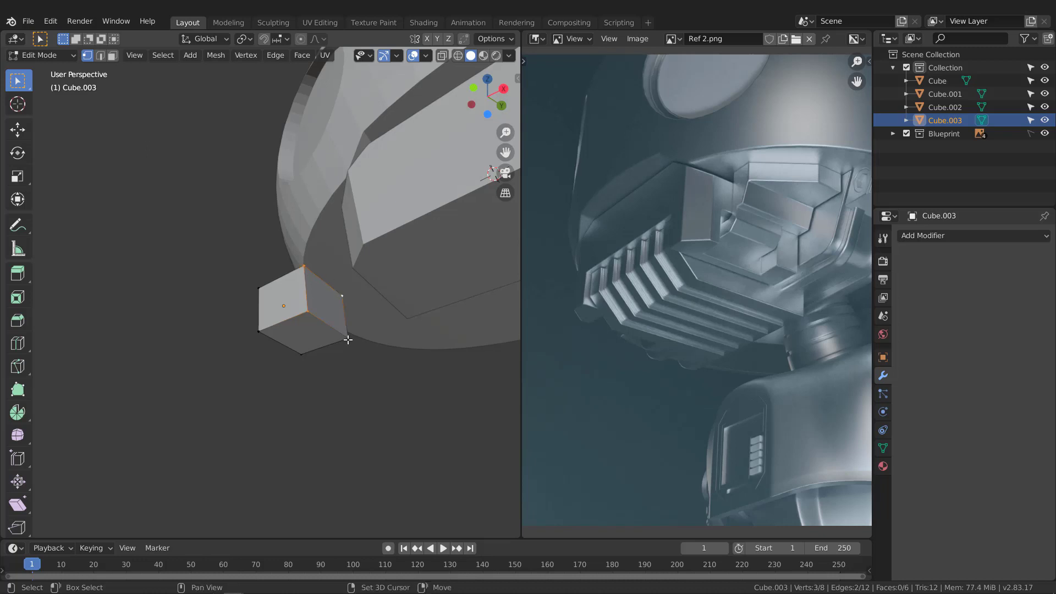
pyautogui.keyDown('shift'); pyautogui.click(347, 341); pyautogui.keyUp('shift')
pyautogui.moveTo(346, 340); pyautogui.dragTo(349, 278, button='middle')
pyautogui.press('g')
pyautogui.press('x')
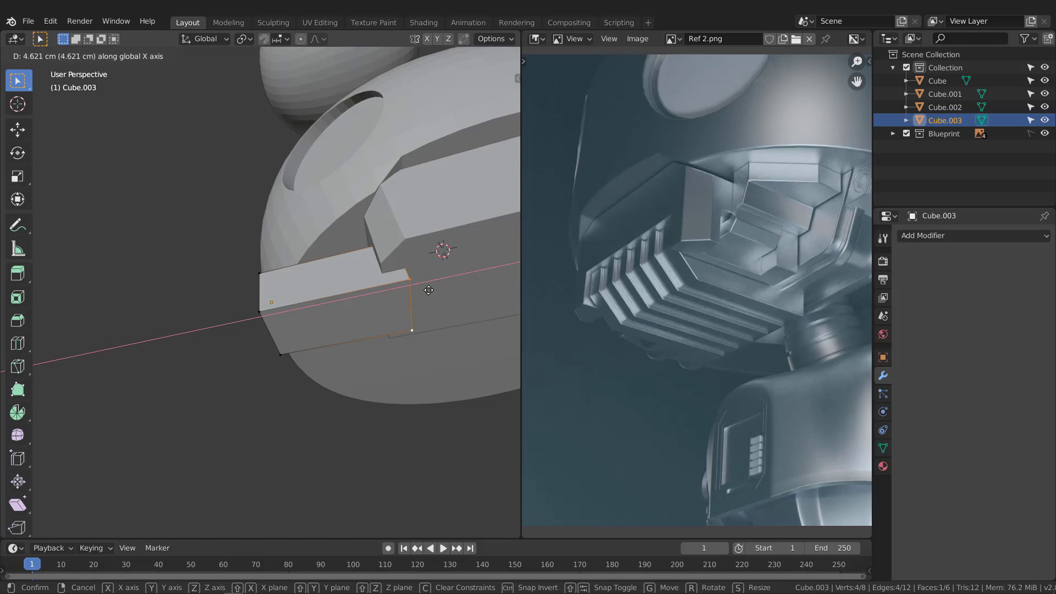
pyautogui.click(418, 299)
# Step: Cut the block out of the mouth piece in Object Mode with a Bool Tool brush Difference
pyautogui.moveTo(418, 300); pyautogui.dragTo(290, 302, button='middle')
pyautogui.press('Tab')
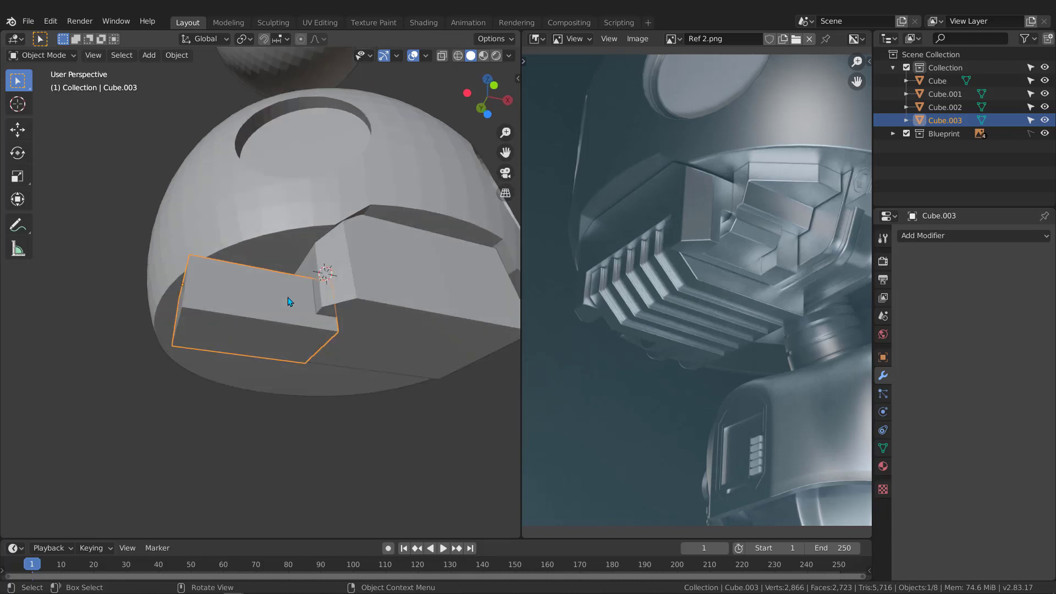
pyautogui.keyDown('shift'); pyautogui.click(363, 266); pyautogui.keyUp('shift')
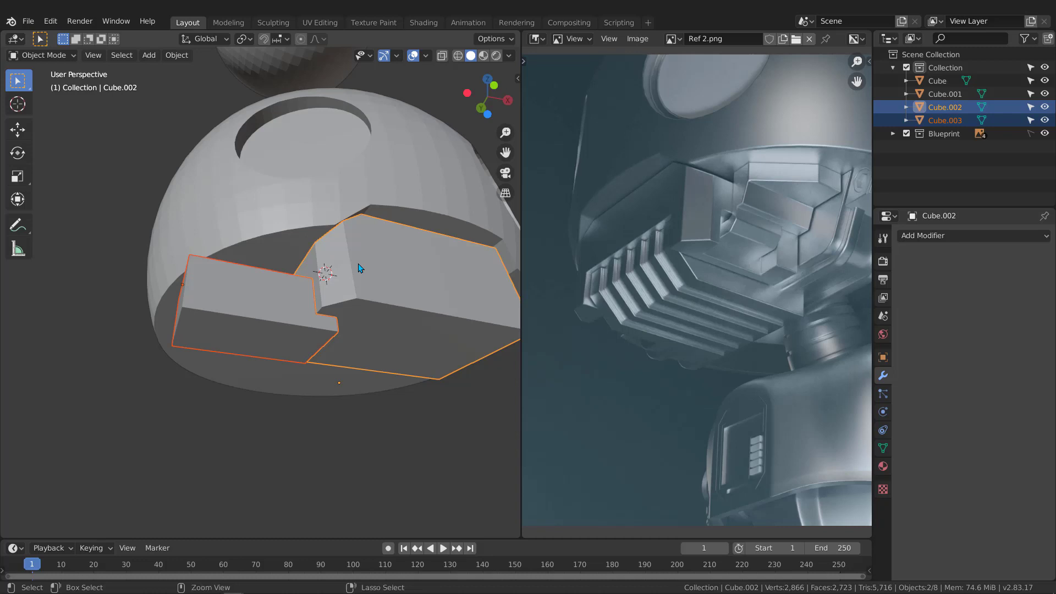
pyautogui.hotkey('ctrl', 'shift', '-')
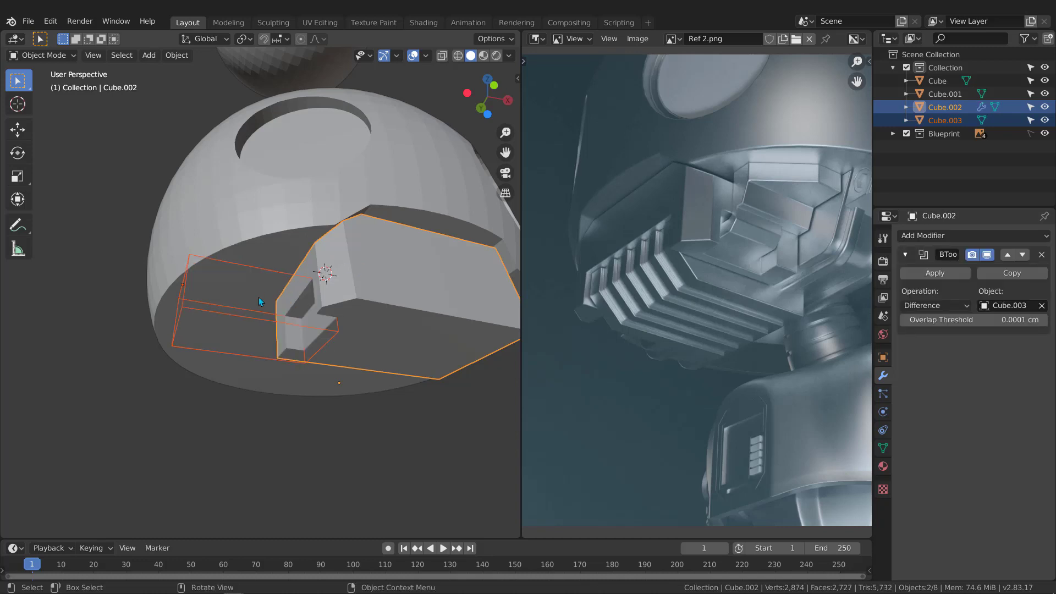
# Step: Apply the block's boolean brush to the mouth piece and delete the leftover cutter block
pyautogui.click(180, 301)
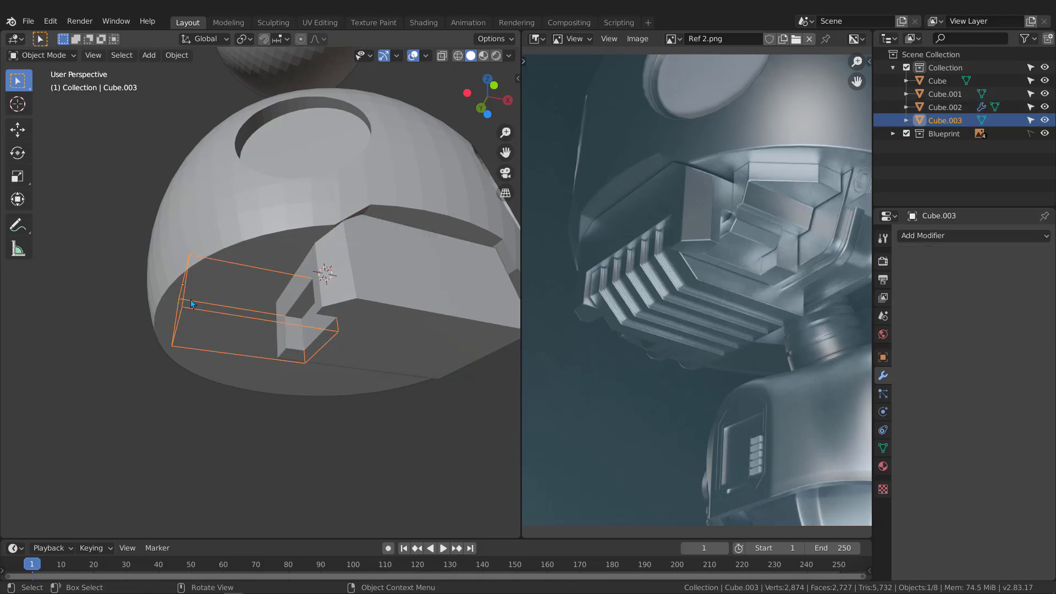
pyautogui.press('n')
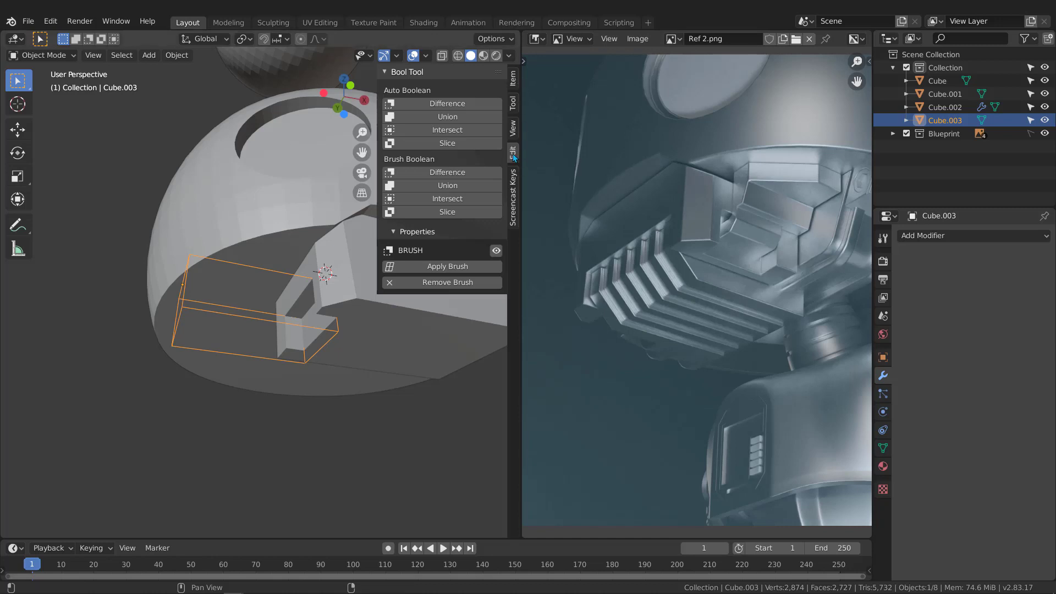
pyautogui.click(440, 268)
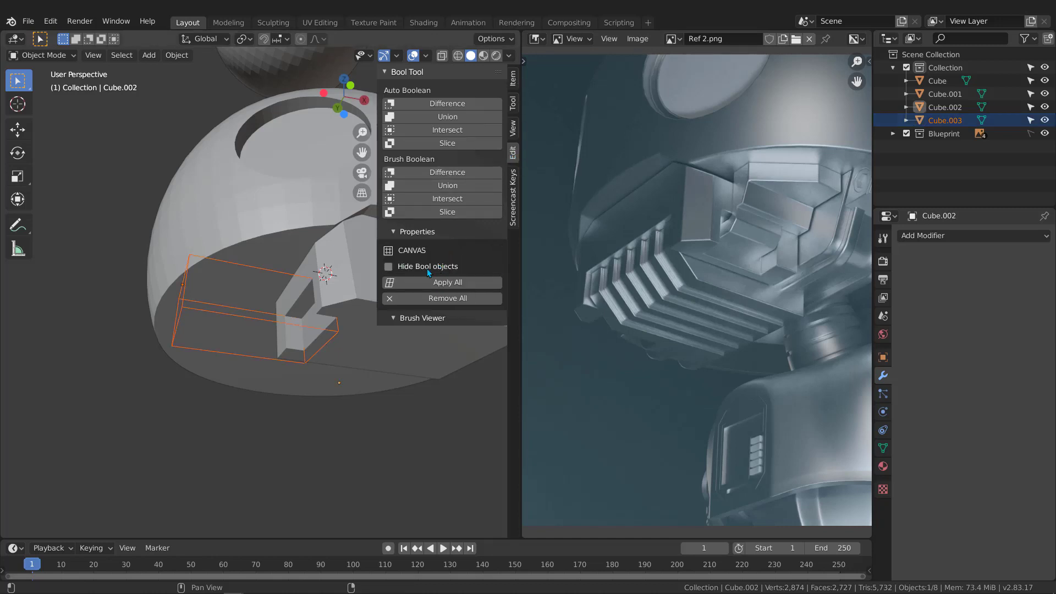
pyautogui.click(184, 311)
pyautogui.press('Delete')
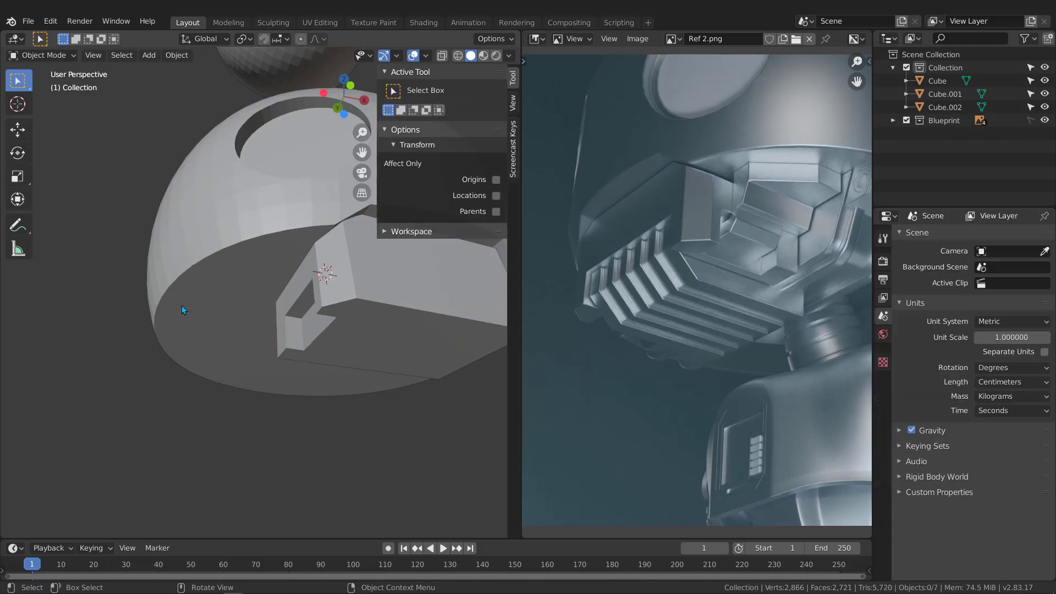
pyautogui.moveTo(275, 363); pyautogui.dragTo(328, 346, button='middle')
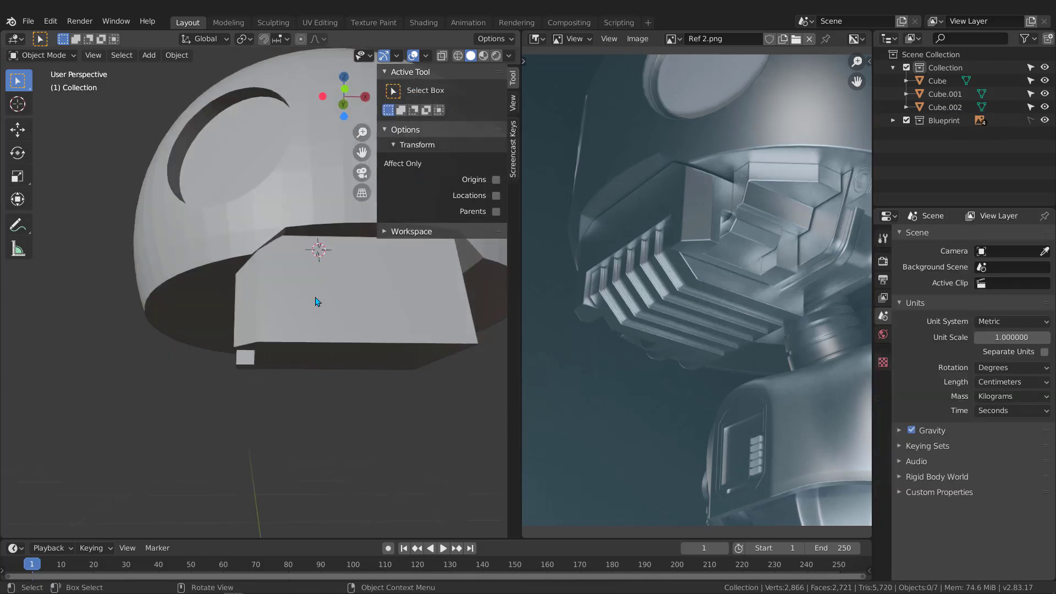
# Step: Hide the sidebar of the 3D viewport
pyautogui.press('m')
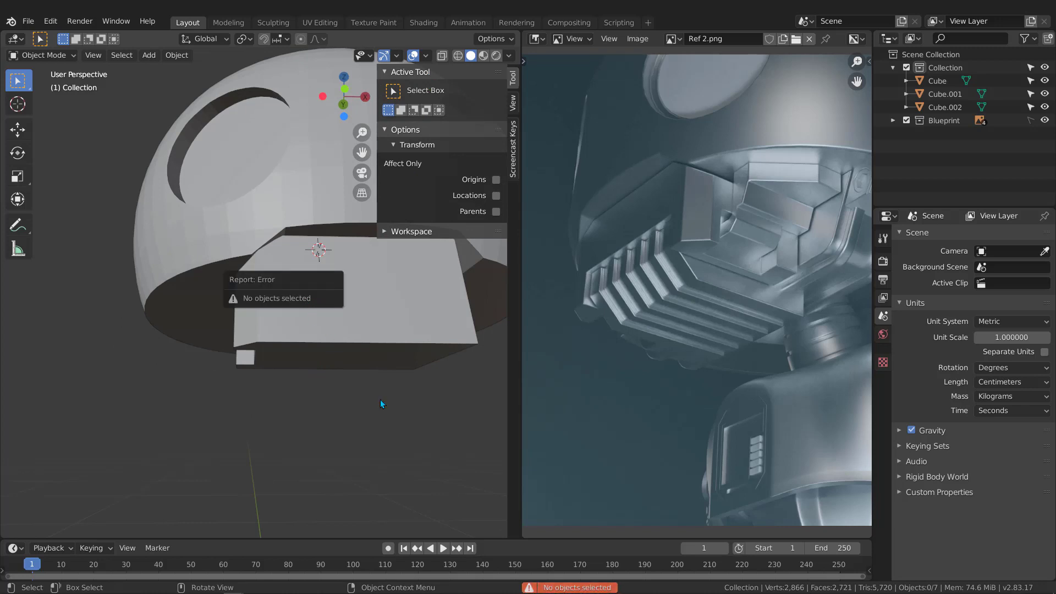
pyautogui.moveTo(379, 385); pyautogui.dragTo(353, 312, button='middle')
pyautogui.press('m')
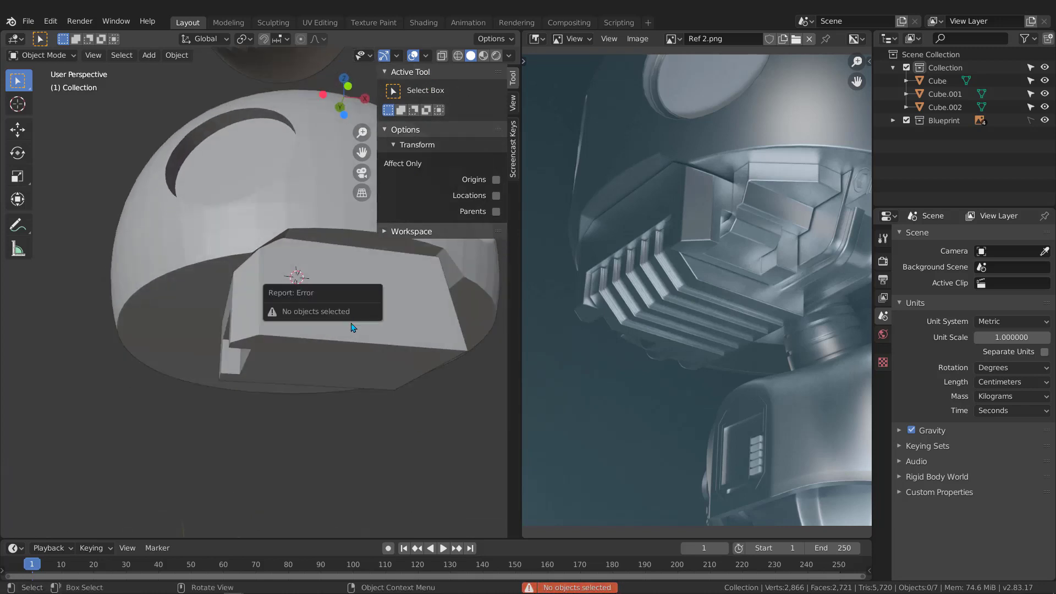
pyautogui.press('n')
pyautogui.moveTo(351, 299); pyautogui.dragTo(353, 336, button='middle')
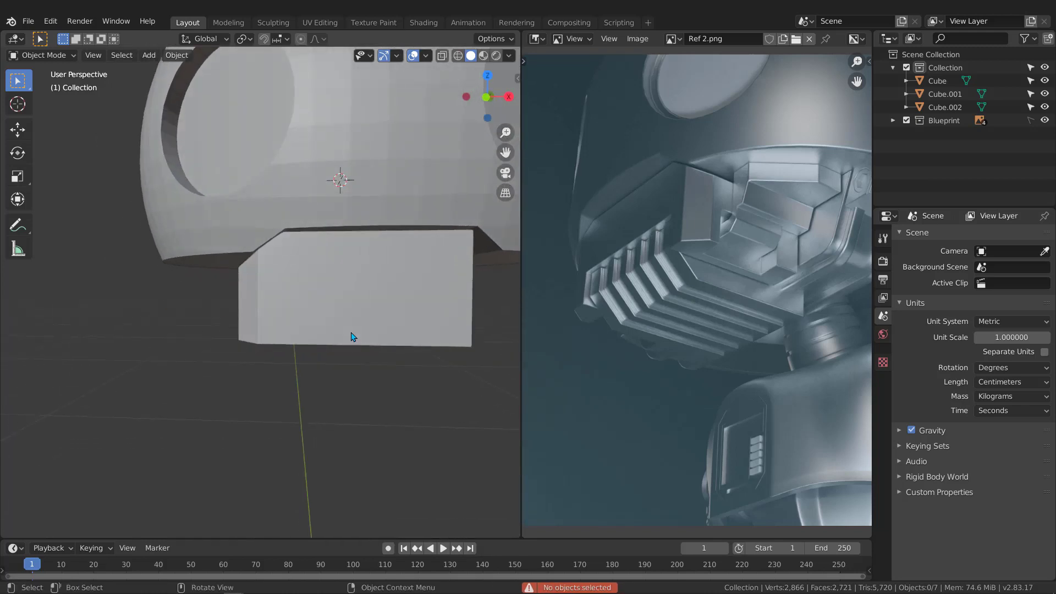
# Step: Compare the mouth piece with the grille on the front blueprint in wireframe and select the mouth piece
pyautogui.press('KP_1')
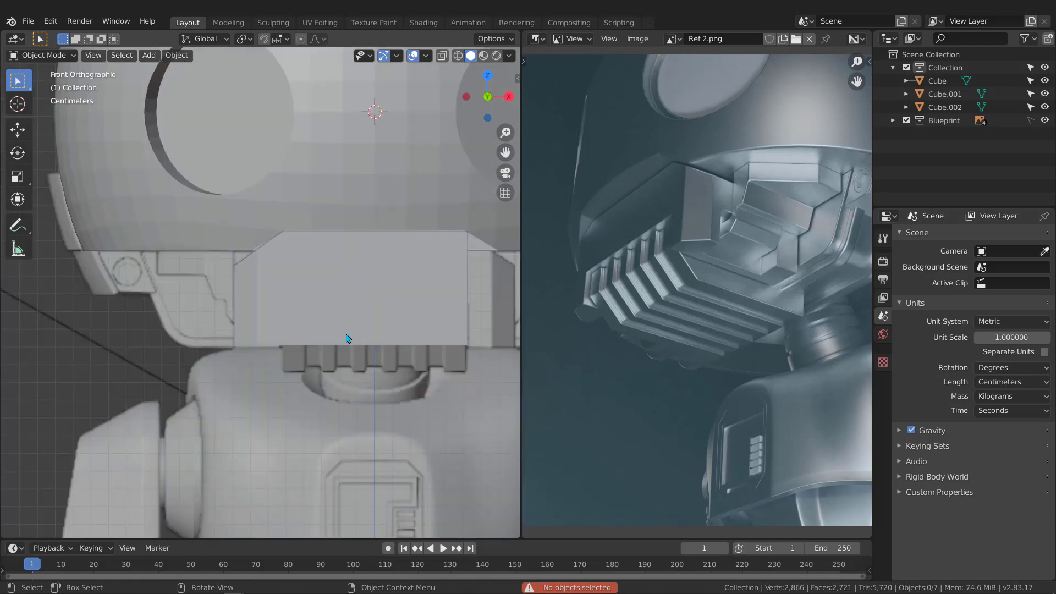
pyautogui.scroll(-3, 295, 318)
pyautogui.scroll(3, 375, 313)
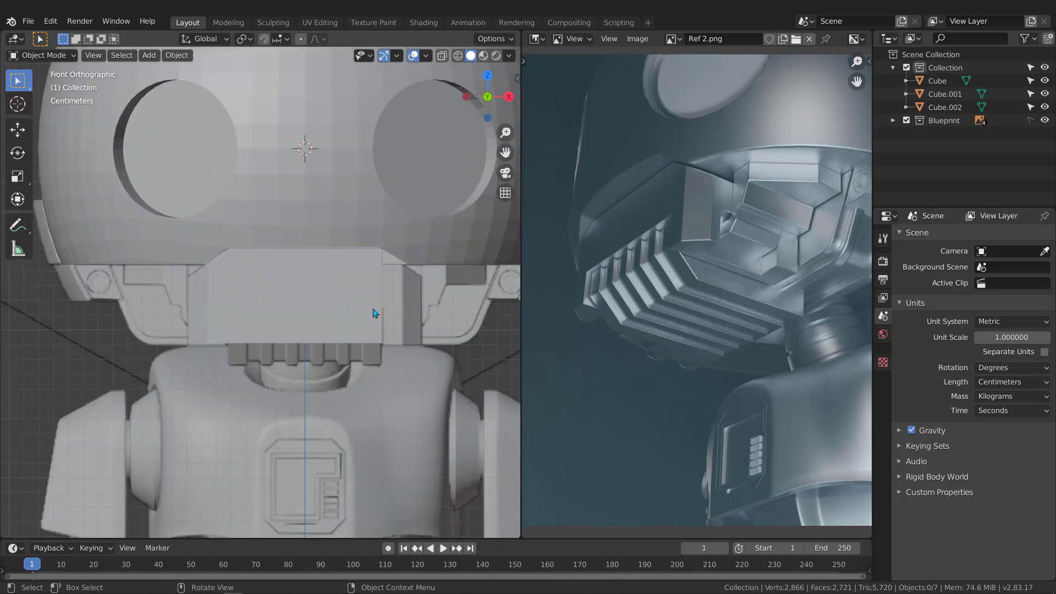
pyautogui.press('z')
pyautogui.click(262, 311)
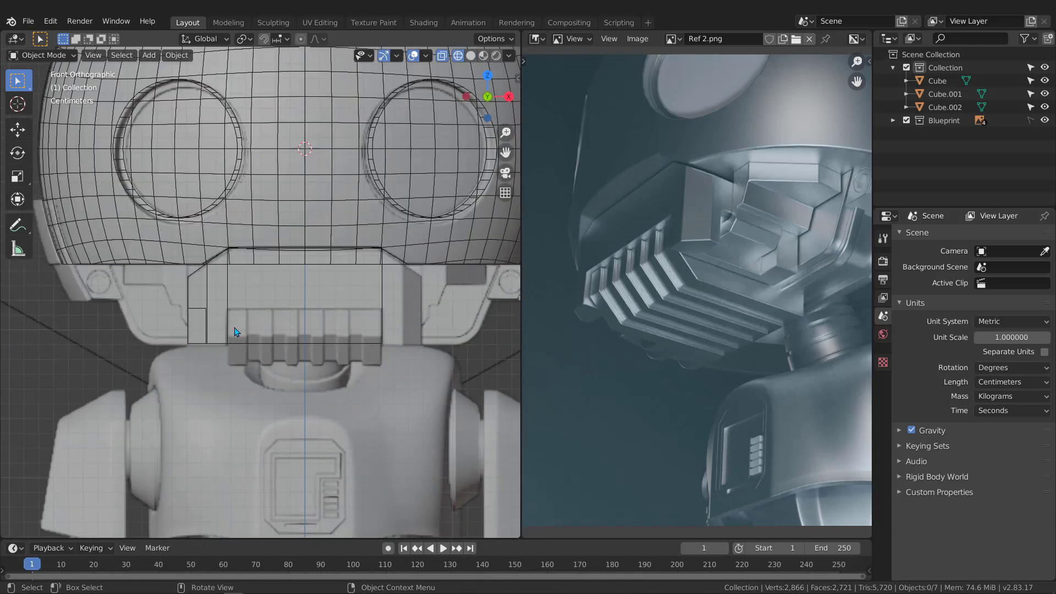
pyautogui.scroll(3, 234, 335)
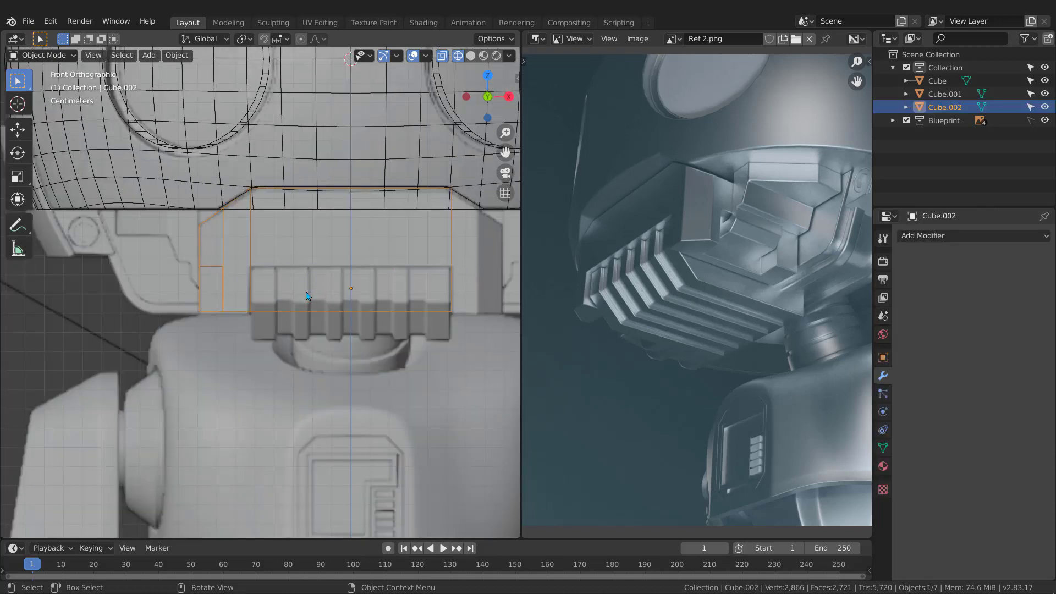
# Step: Return to solid shading and add one horizontal loop cut around the mouth piece in Edit Mode, slid up to a factor of about -0.314
pyautogui.moveTo(286, 299)
pyautogui.mouseDown(button='middle')
pyautogui.moveTo(274, 285)
pyautogui.moveTo(308, 212)
pyautogui.moveTo(388, 222)
pyautogui.moveTo(358, 229)
pyautogui.moveTo(368, 239)
pyautogui.mouseUp(button='middle')
pyautogui.hotkey('shift', 'z')
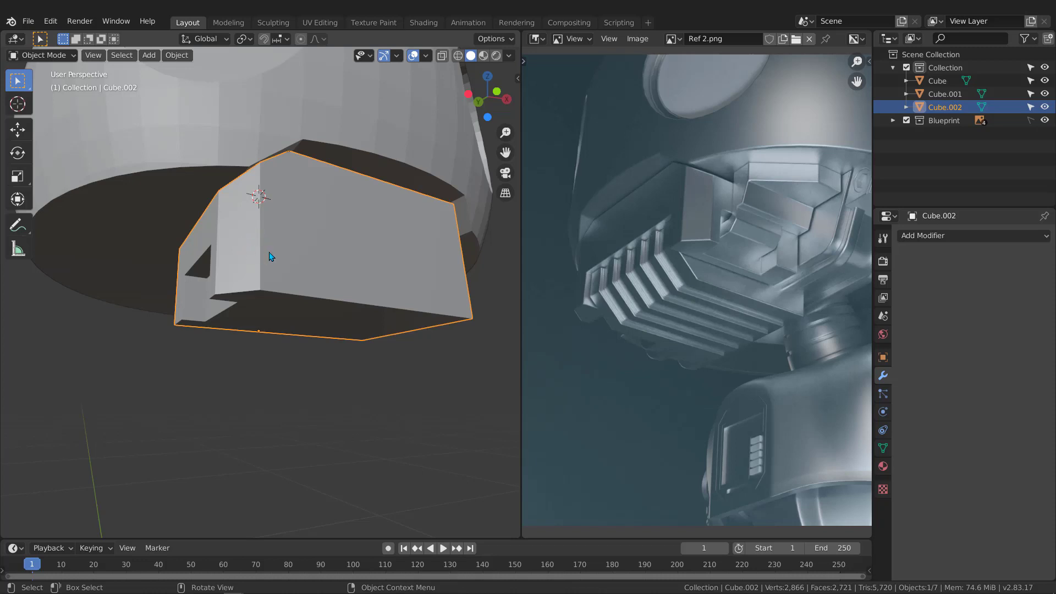
pyautogui.press('Tab')
pyautogui.moveTo(278, 245)
pyautogui.mouseDown(button='middle')
pyautogui.moveTo(288, 226)
pyautogui.moveTo(262, 250)
pyautogui.moveTo(274, 251)
pyautogui.mouseUp(button='middle')
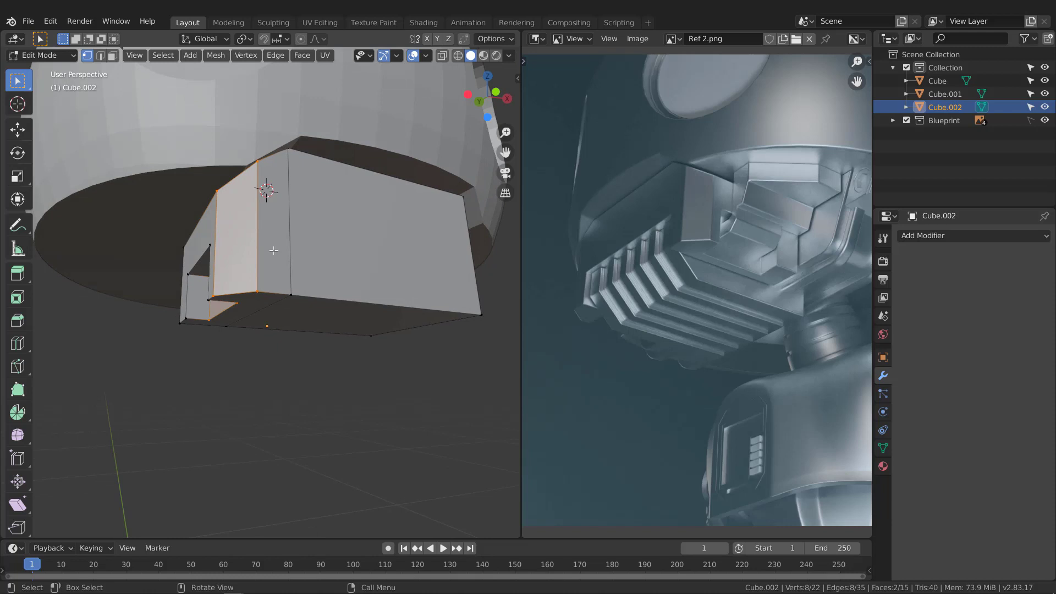
pyautogui.hotkey('ctrl', 'r')
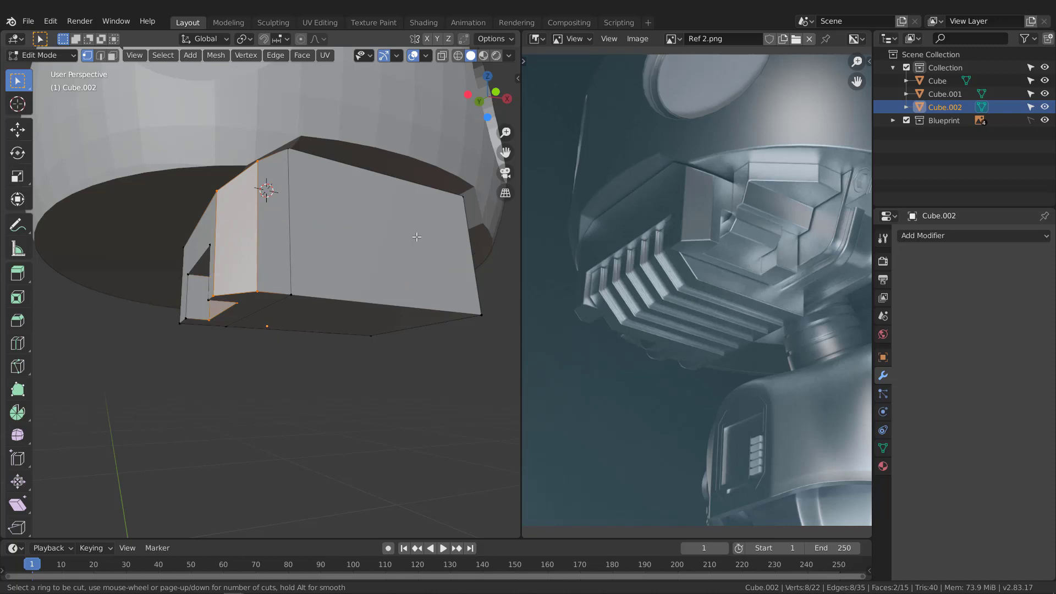
pyautogui.click(289, 223)
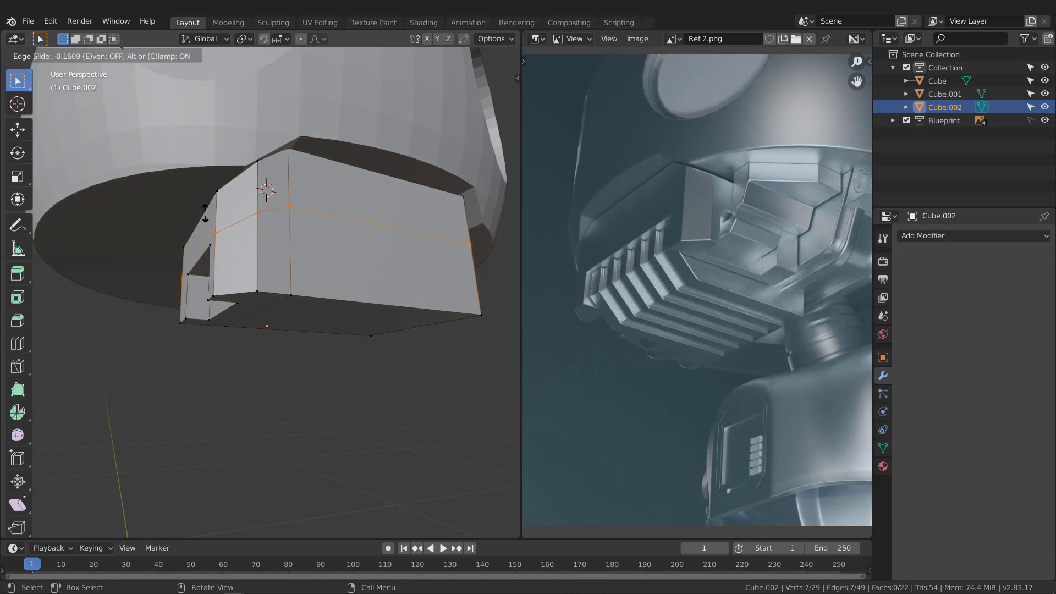
pyautogui.click(269, 200)
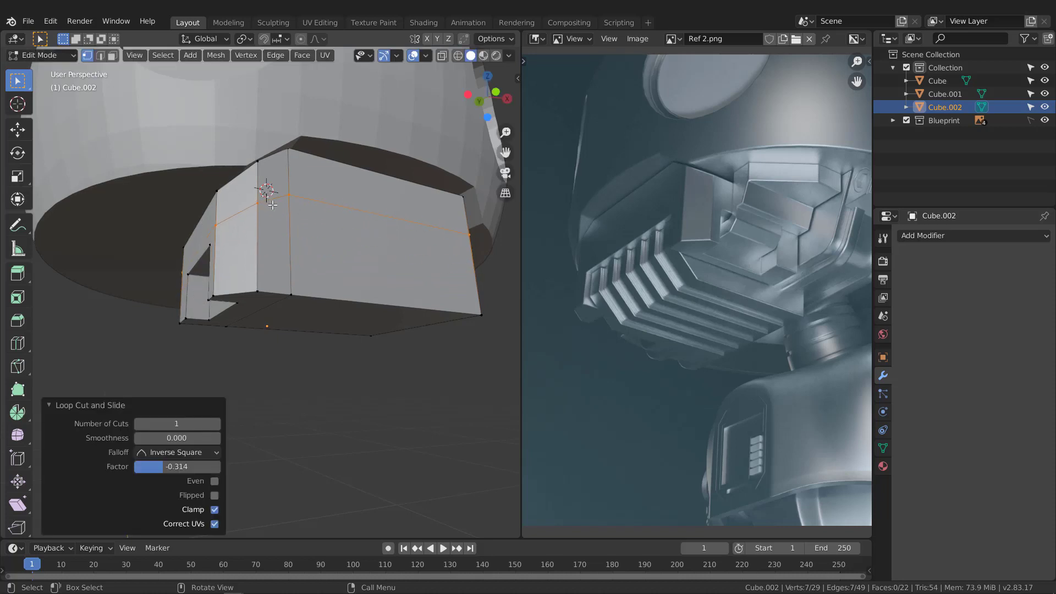
# Step: In wireframe front view, lower the loop's four central-section vertices about 1.84 cm along Z to the top of the blueprint's grille
pyautogui.press('KP_1')
pyautogui.scroll(-3, 330, 249)
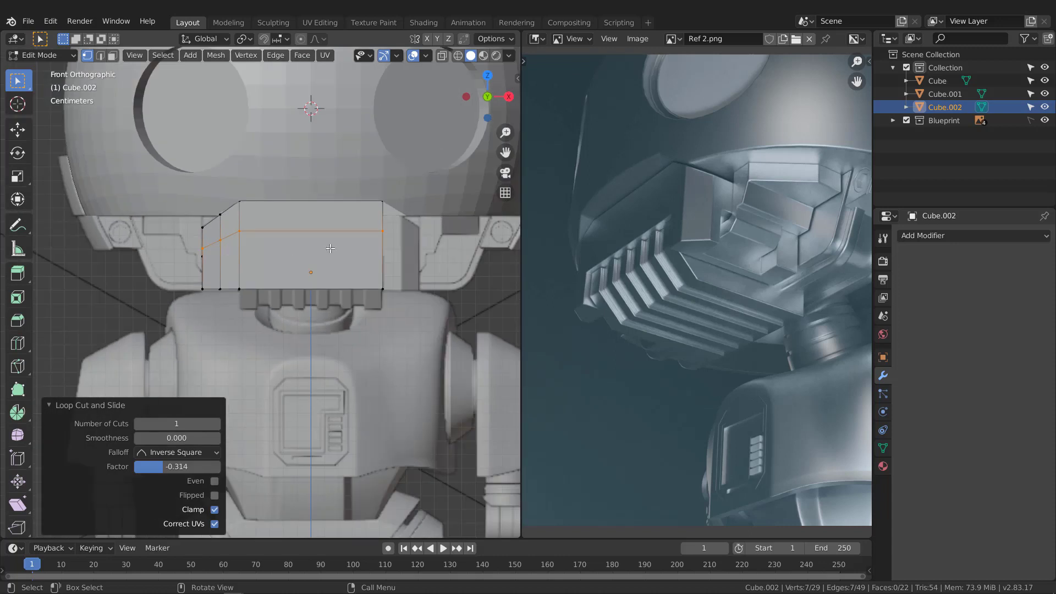
pyautogui.press('z')
pyautogui.click(205, 250)
pyautogui.scroll(2, 205, 250)
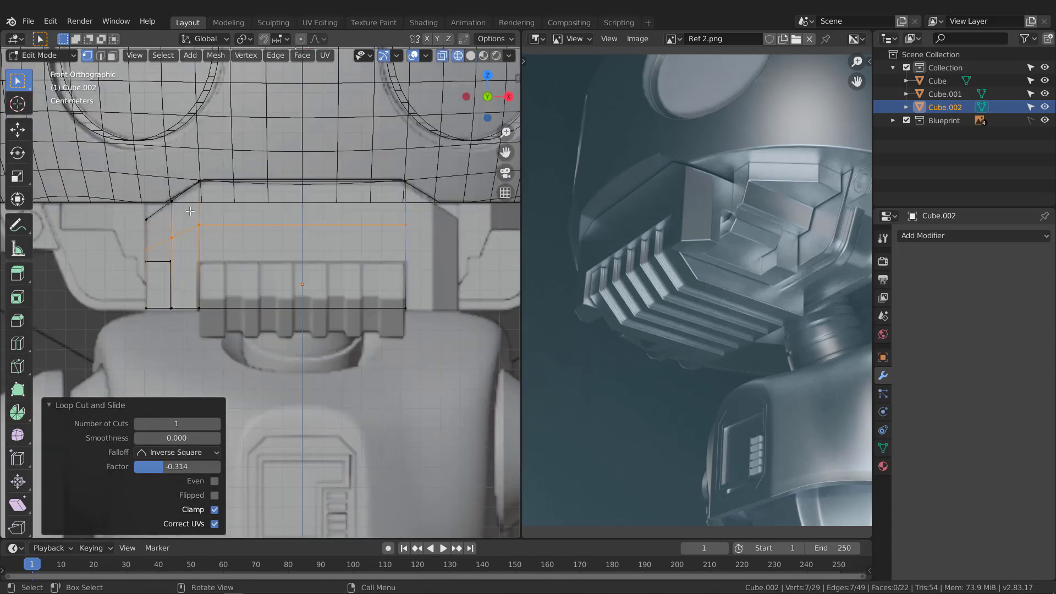
pyautogui.moveTo(188, 209); pyautogui.dragTo(449, 244)
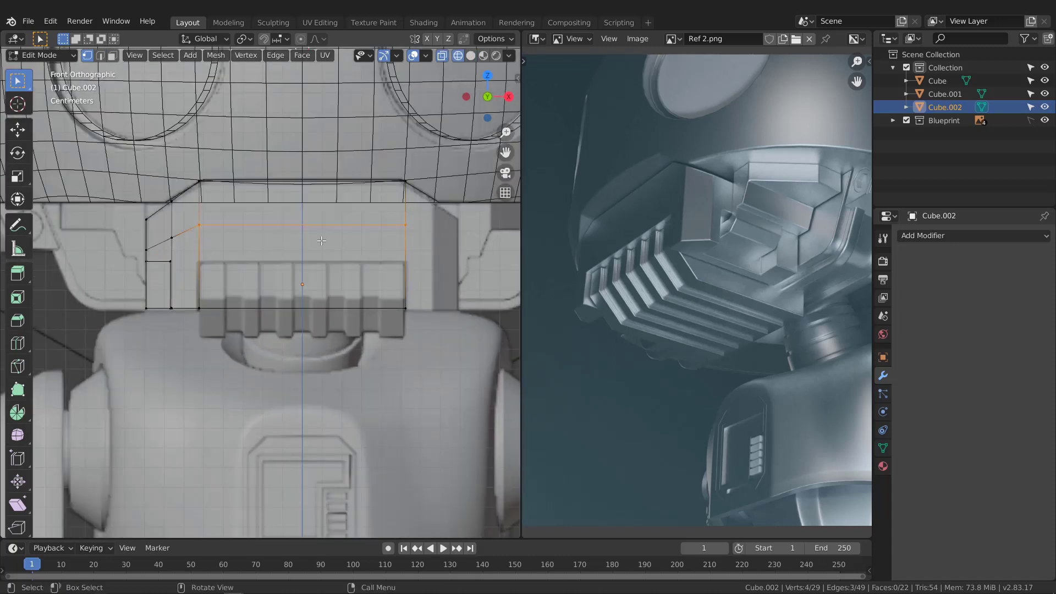
pyautogui.press('g')
pyautogui.press('z')
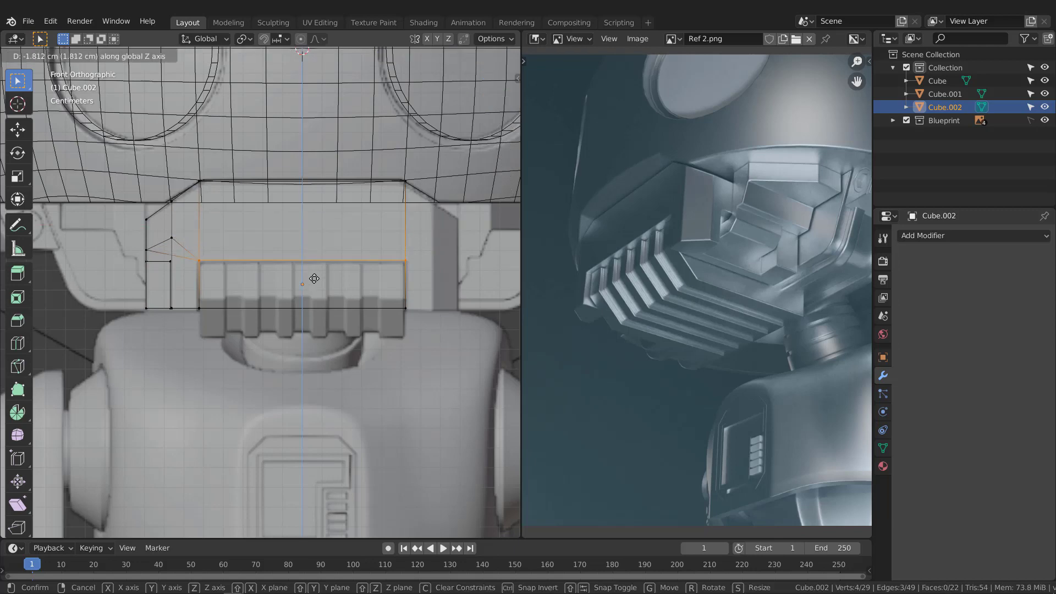
pyautogui.click(314, 279)
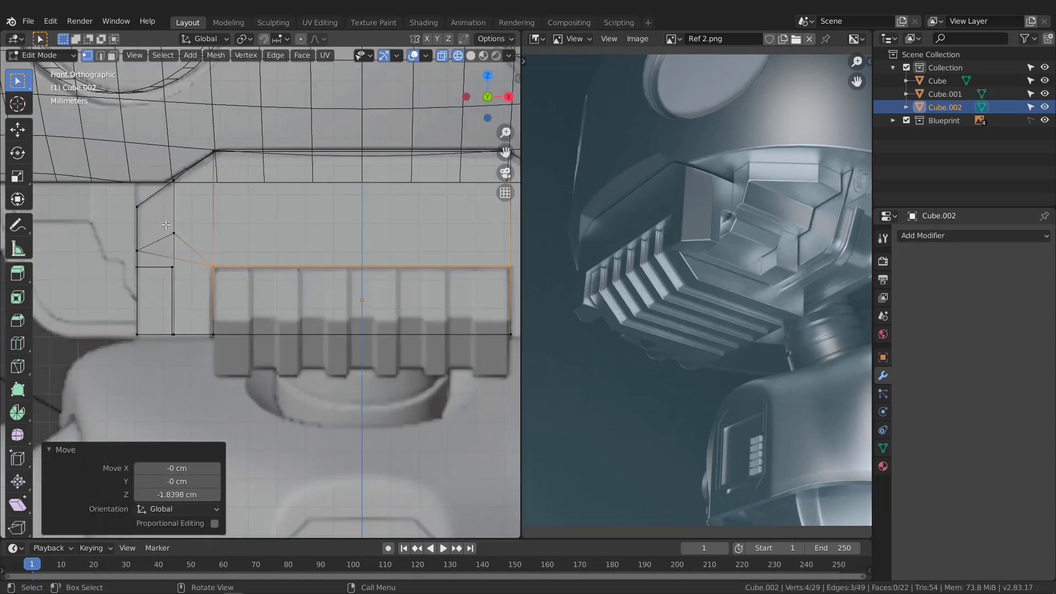
# Step: Return to solid shading and delete the four faces of the mouth piece's central section below the loop cut, including the front strip and bottom
pyautogui.click(178, 245)
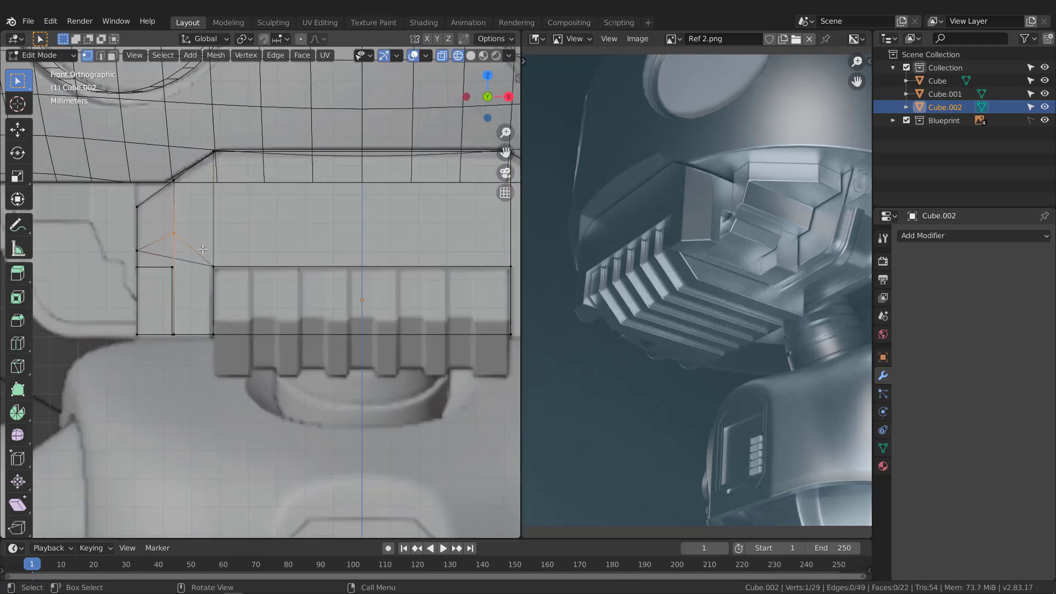
pyautogui.scroll(-2, 203, 249)
pyautogui.moveTo(274, 291)
pyautogui.mouseDown(button='middle')
pyautogui.moveTo(257, 266)
pyautogui.moveTo(288, 272)
pyautogui.moveTo(231, 290)
pyautogui.moveTo(271, 297)
pyautogui.mouseUp(button='middle')
pyautogui.scroll(1, 277, 297)
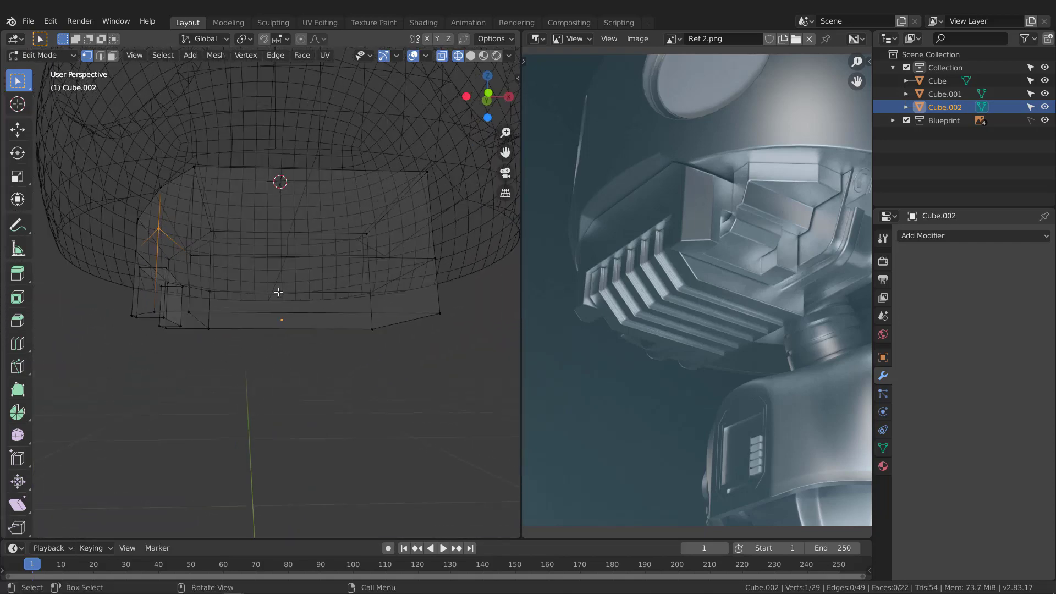
pyautogui.press('3')
pyautogui.click(275, 291)
pyautogui.moveTo(276, 292)
pyautogui.mouseDown(button='middle')
pyautogui.moveTo(302, 267)
pyautogui.moveTo(271, 282)
pyautogui.moveTo(279, 295)
pyautogui.moveTo(291, 291)
pyautogui.mouseUp(button='middle')
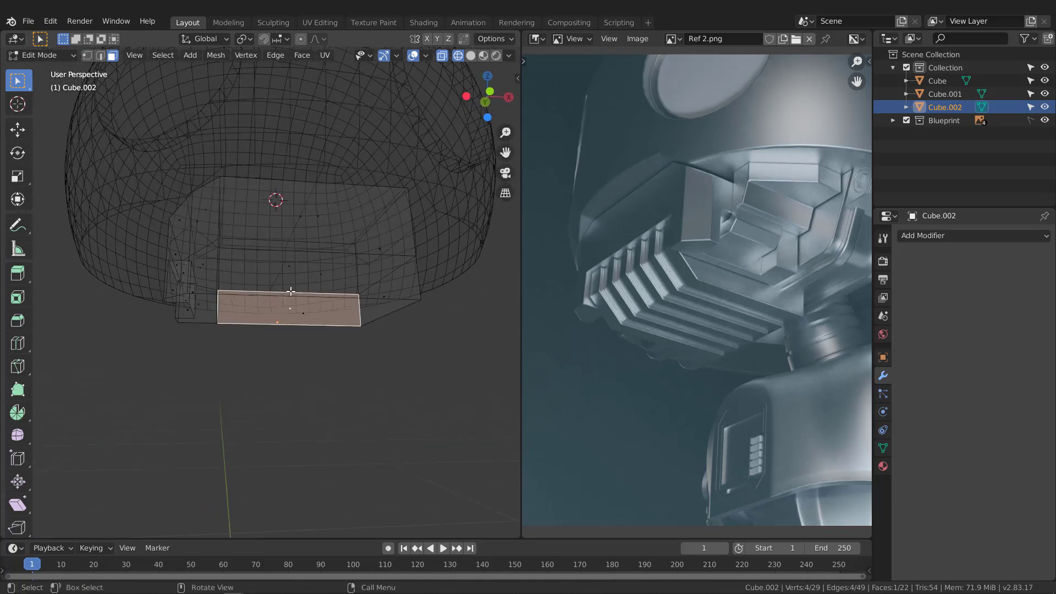
pyautogui.press('z')
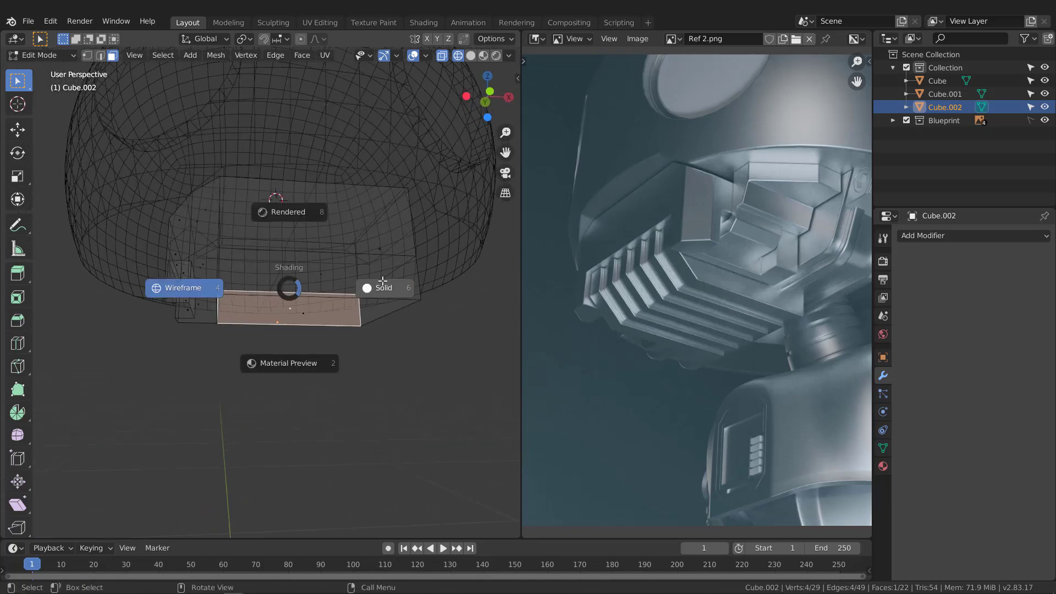
pyautogui.click(381, 283)
pyautogui.click(290, 276)
pyautogui.moveTo(288, 282); pyautogui.dragTo(282, 281, button='middle')
pyautogui.keyDown('shift'); pyautogui.click(277, 303); pyautogui.keyUp('shift')
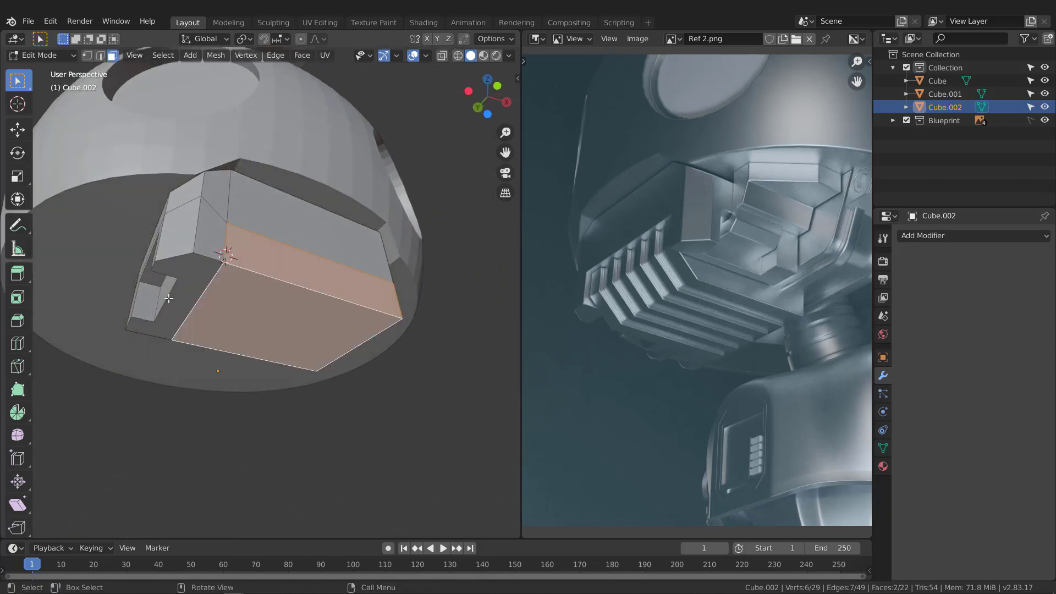
pyautogui.moveTo(236, 308); pyautogui.dragTo(308, 250, button='middle')
pyautogui.keyDown('shift'); pyautogui.click(293, 215); pyautogui.keyUp('shift')
pyautogui.keyDown('shift'); pyautogui.click(344, 281); pyautogui.keyUp('shift')
pyautogui.press('x')
pyautogui.click(328, 267)
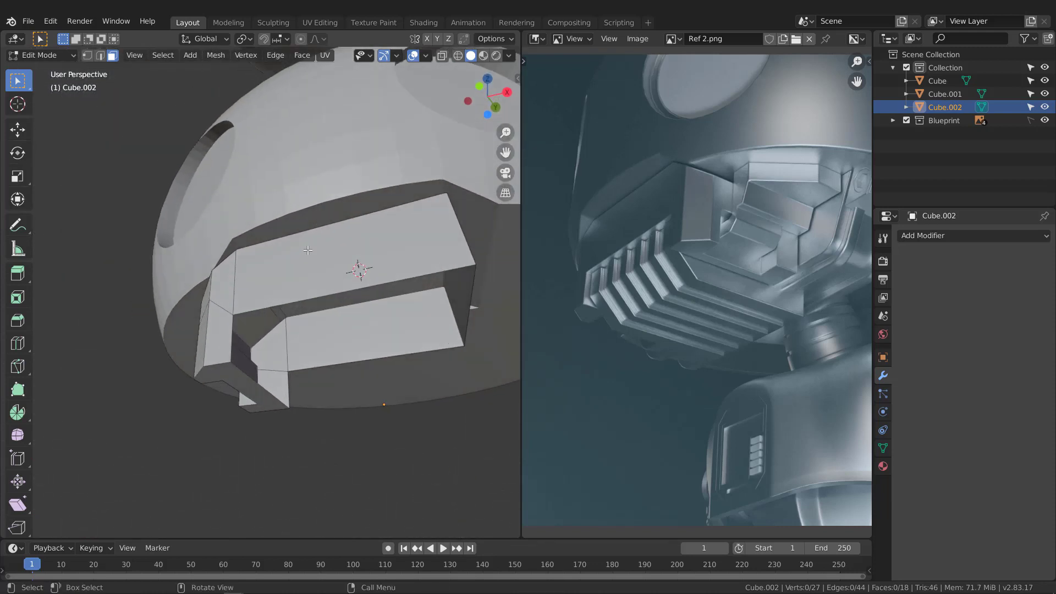
# Step: Select the front, rear and outer side edges of the central opening and fill them with a new underside face
pyautogui.press('2')
pyautogui.click(313, 298)
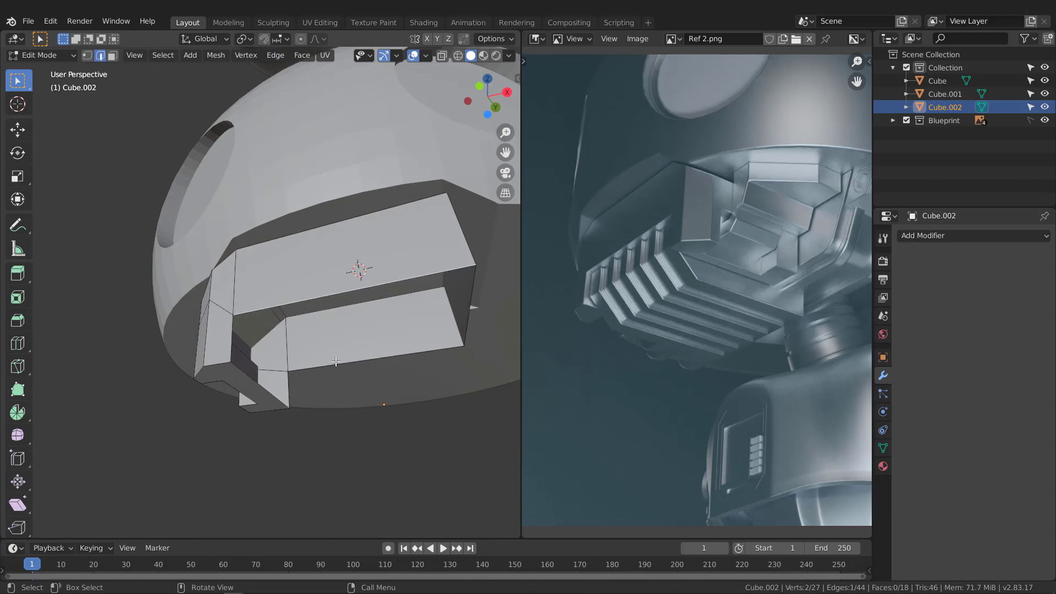
pyautogui.keyDown('shift'); pyautogui.click(332, 363); pyautogui.keyUp('shift')
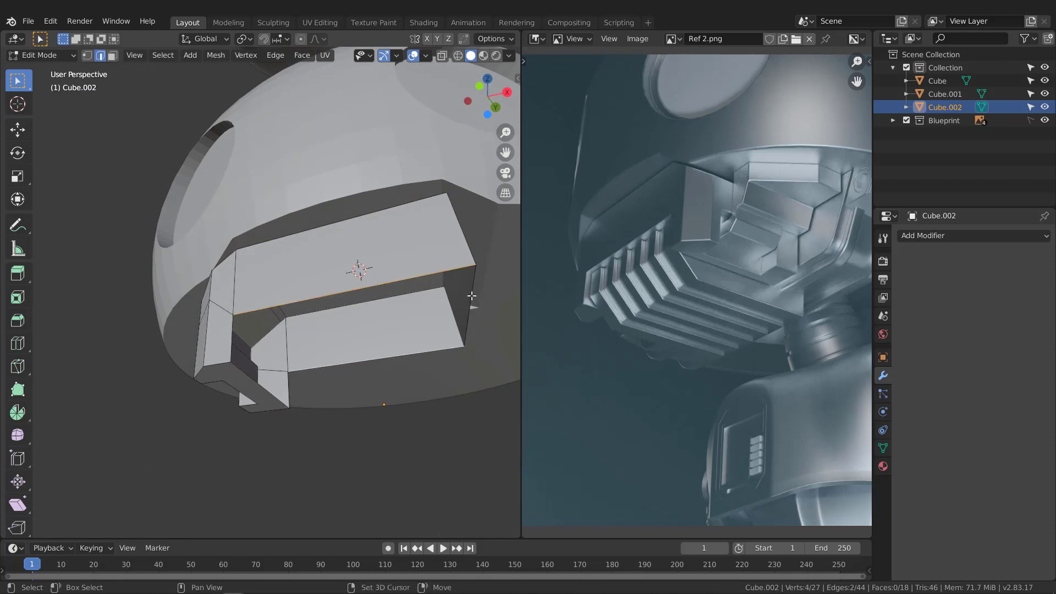
pyautogui.keyDown('shift'); pyautogui.click(453, 313); pyautogui.keyUp('shift')
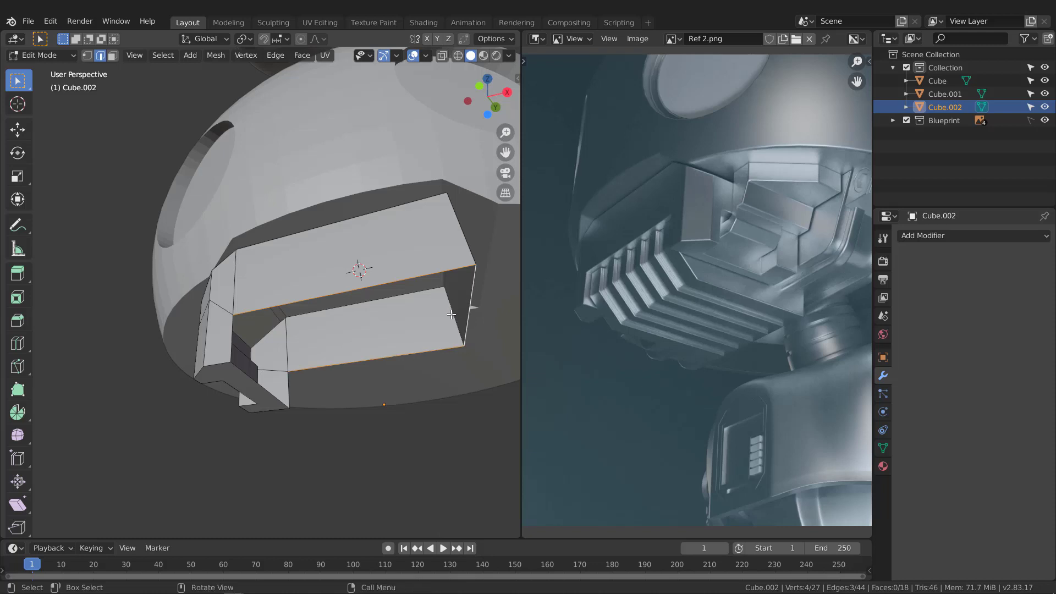
pyautogui.press('f')
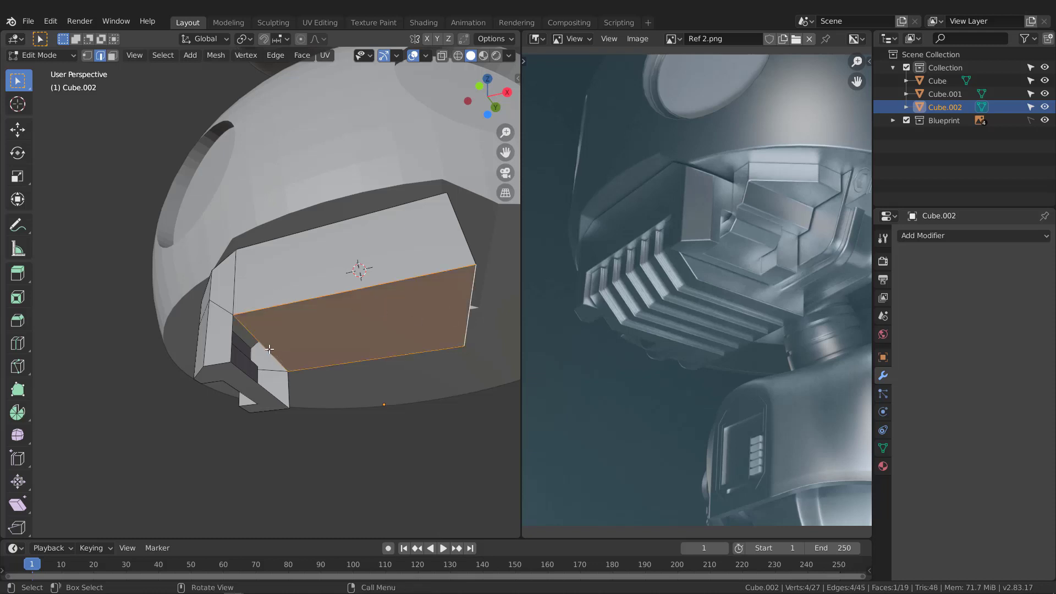
# Step: Fill the opening on the inner side of the mouth piece's lower side block with a face between its four border edges
pyautogui.click(251, 333)
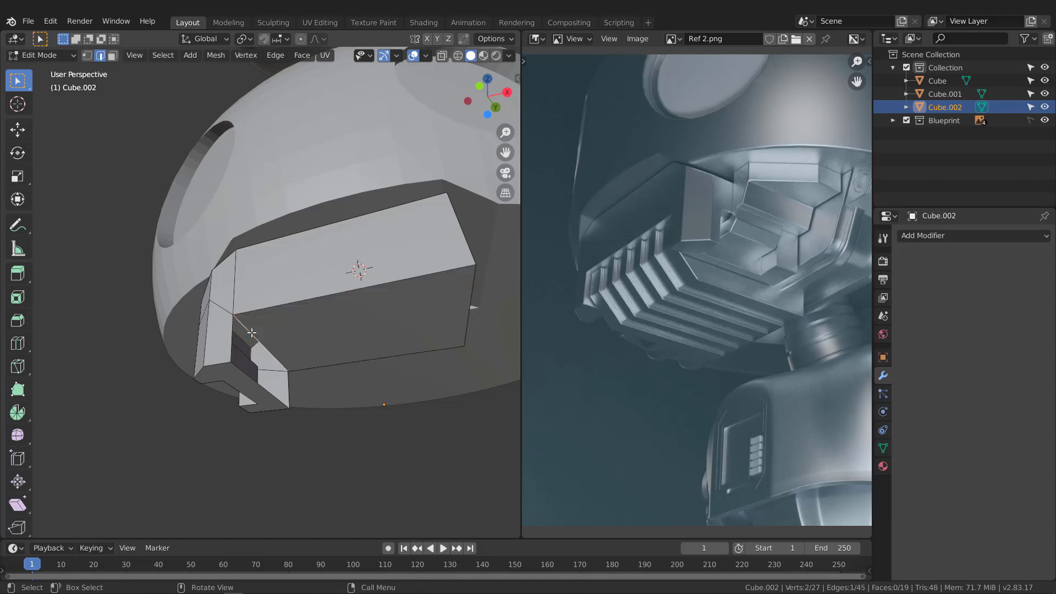
pyautogui.keyDown('shift'); pyautogui.click(231, 339); pyautogui.keyUp('shift')
pyautogui.keyDown('shift'); pyautogui.click(286, 389); pyautogui.keyUp('shift')
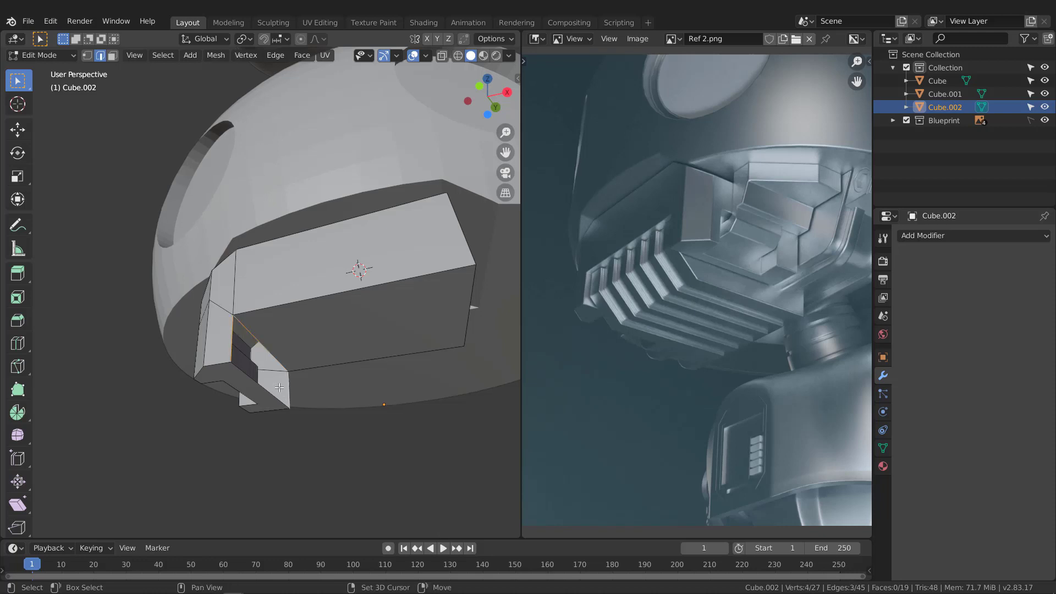
pyautogui.keyDown('shift'); pyautogui.click(263, 387); pyautogui.keyUp('shift')
pyautogui.press('f')
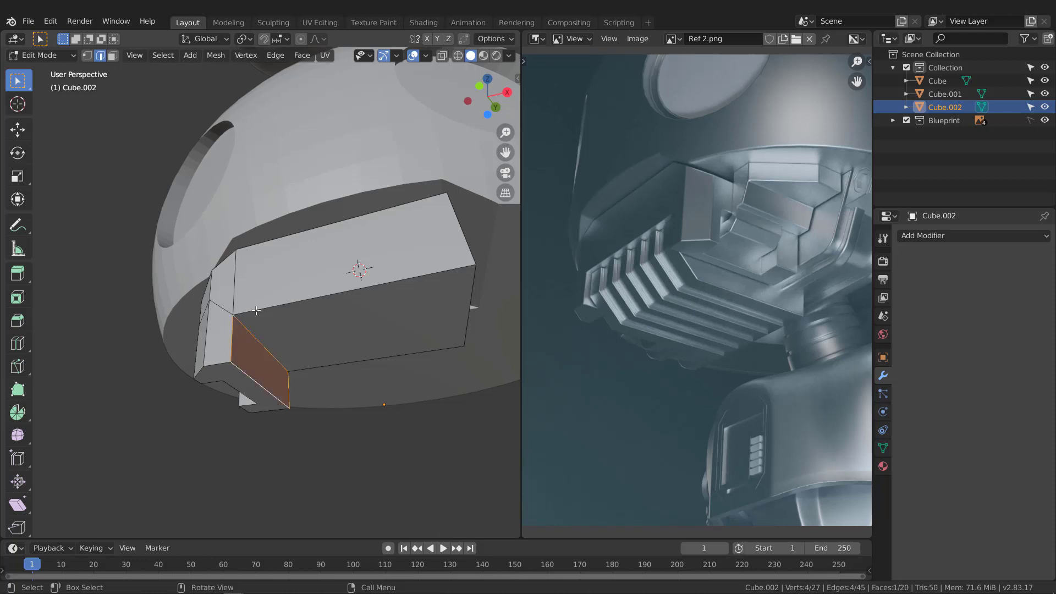
# Step: Check the mouth piece against the front blueprint and add a Mirror modifier to it in Object Mode
pyautogui.moveTo(223, 333); pyautogui.dragTo(430, 302, button='middle')
pyautogui.press('KP_1')
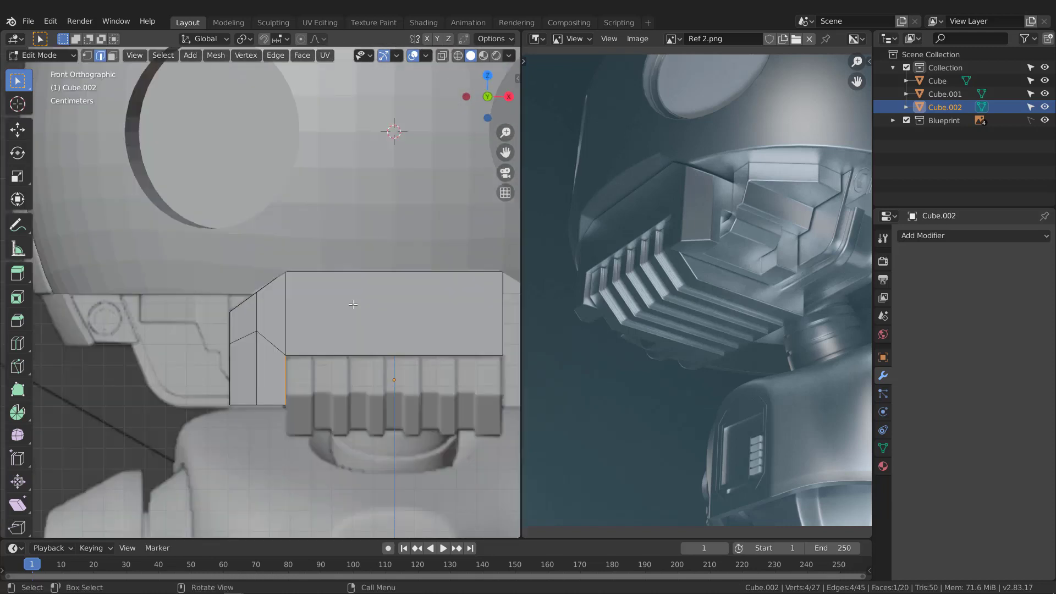
pyautogui.scroll(-3, 301, 305)
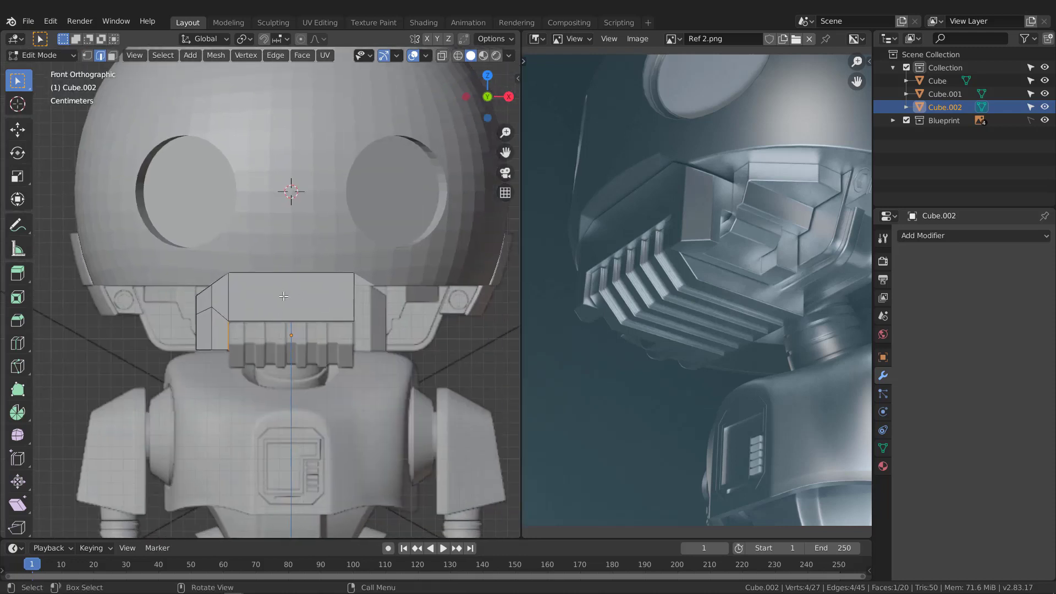
pyautogui.press('Tab')
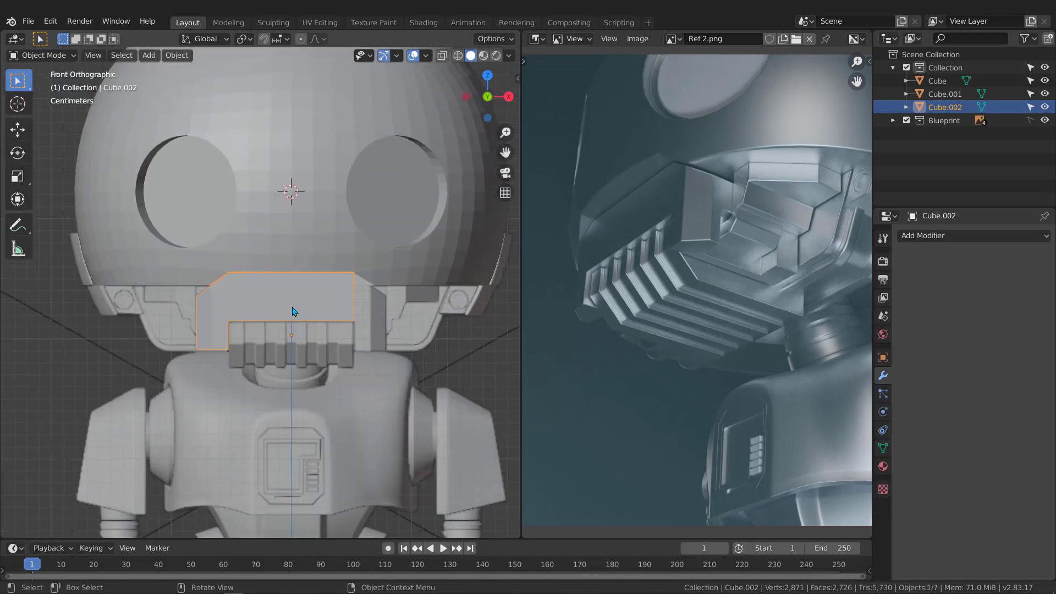
pyautogui.click(946, 234)
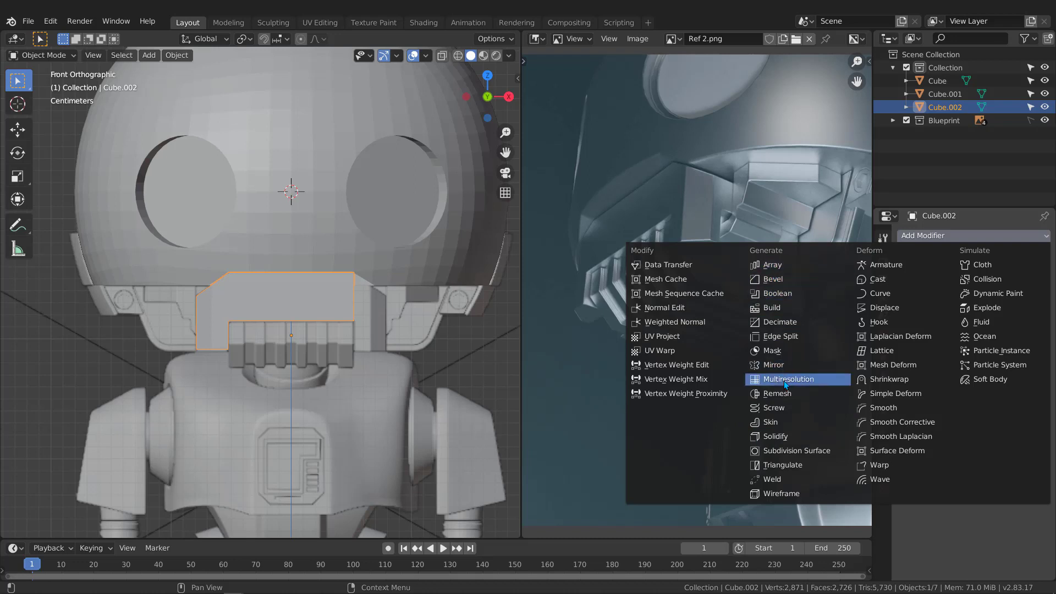
pyautogui.click(775, 365)
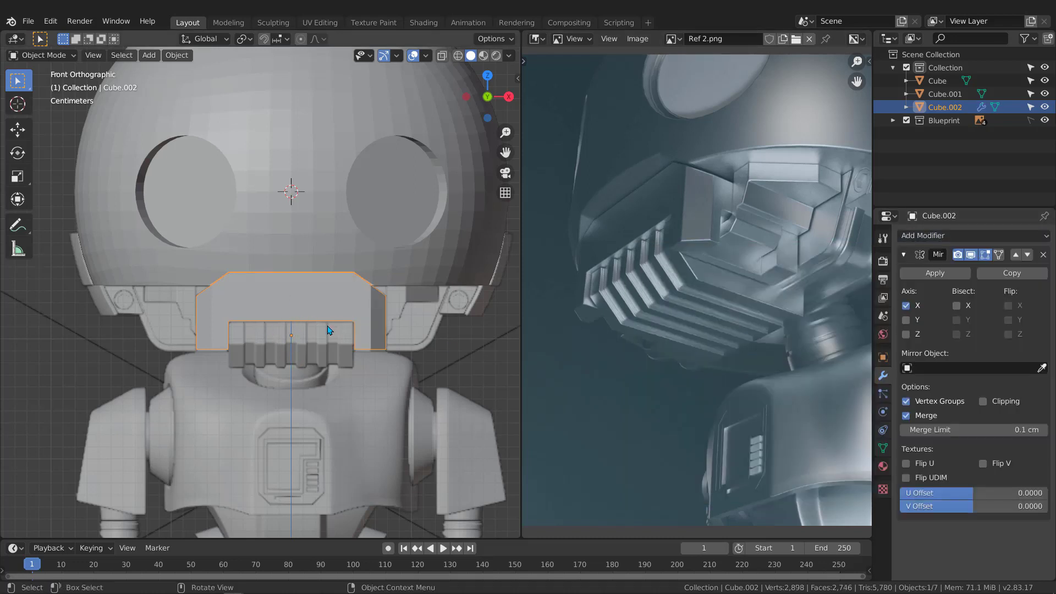
# Step: Enable the Mirror modifier's X bisect and, with the modifier hidden in the viewport, temporarily outline the mouth piece's +X half with an annotation
pyautogui.click(956, 304)
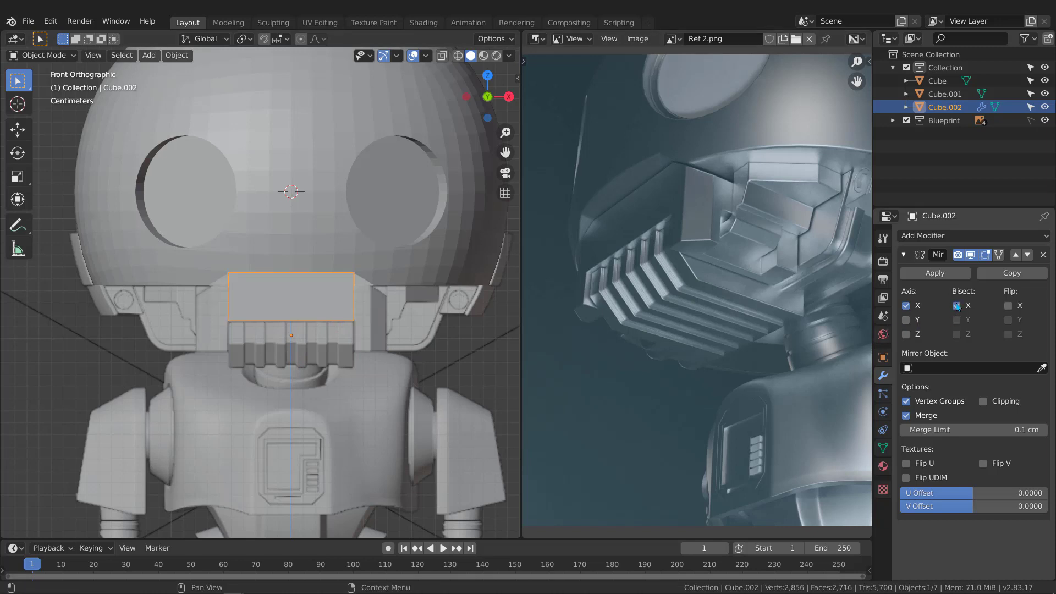
pyautogui.click(957, 305)
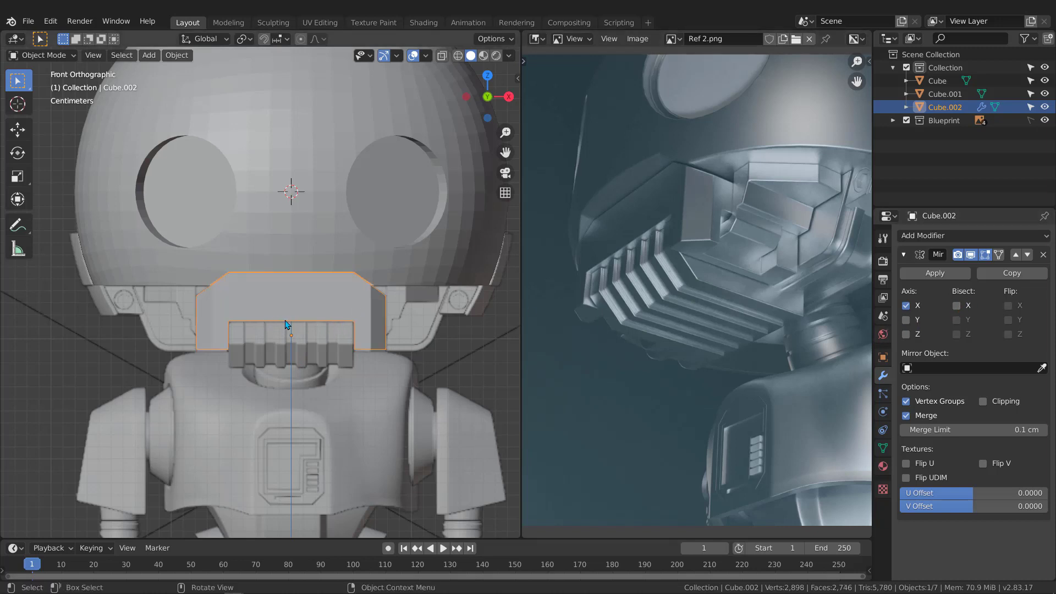
pyautogui.click(971, 257)
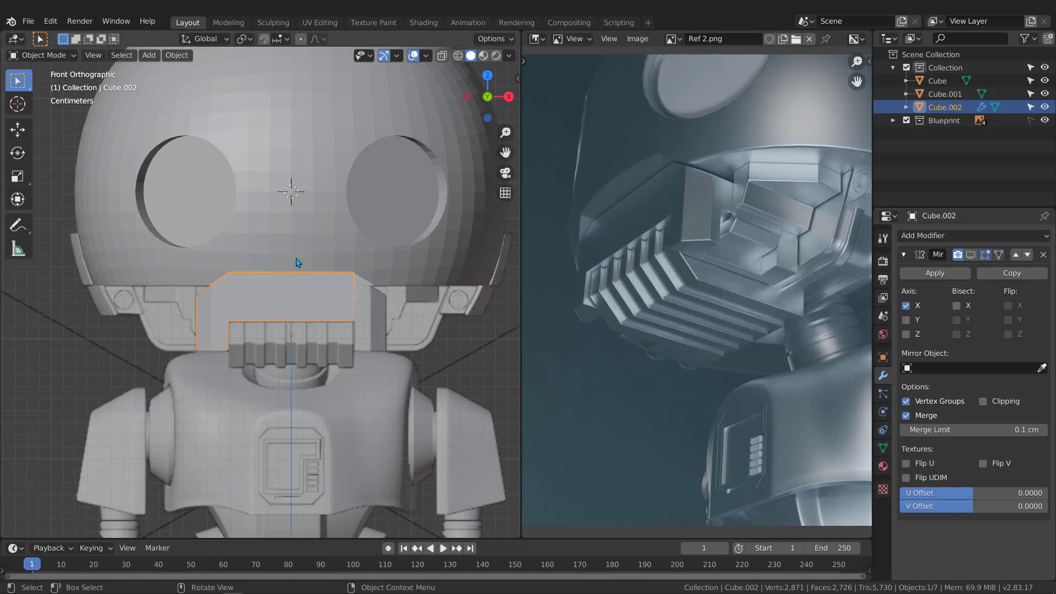
pyautogui.moveTo(288, 249)
pyautogui.mouseDown()
pyautogui.moveTo(299, 339)
pyautogui.moveTo(392, 279)
pyautogui.moveTo(294, 251)
pyautogui.mouseUp()
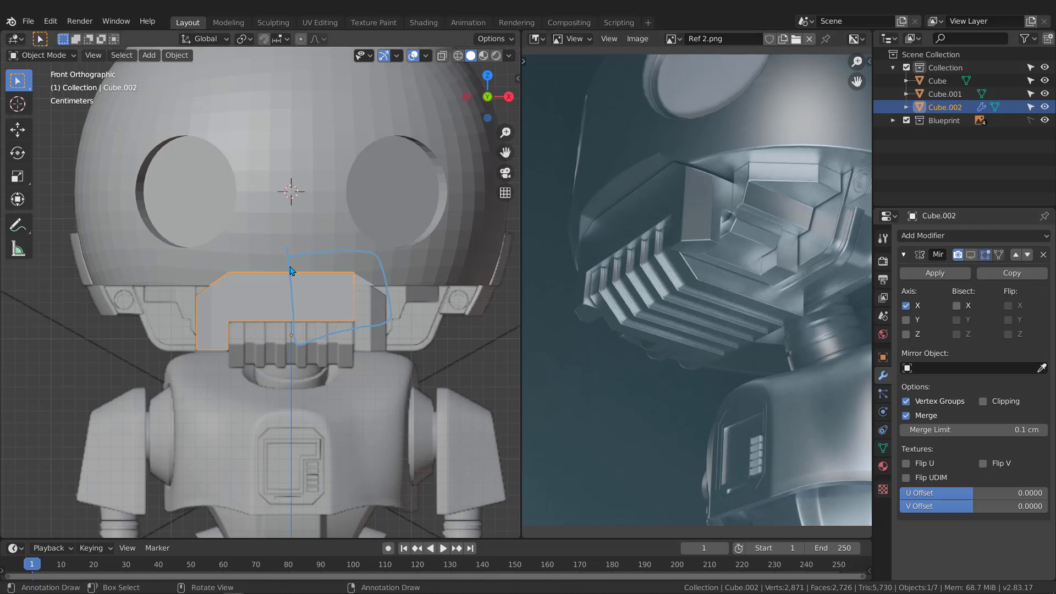
pyautogui.moveTo(298, 243)
pyautogui.mouseDown(button='right')
pyautogui.moveTo(285, 321)
pyautogui.moveTo(385, 255)
pyautogui.moveTo(329, 248)
pyautogui.mouseUp(button='right')
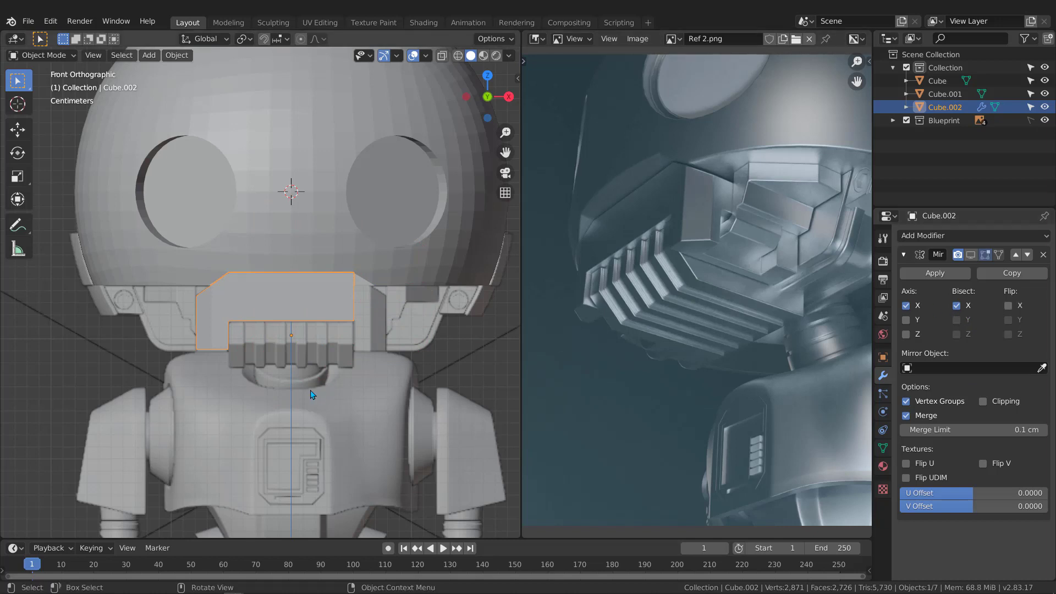
# Step: Show the Mirror modifier in the viewport again, flip its bisect on X, and apply it to the mouth piece
pyautogui.scroll(1, 271, 302)
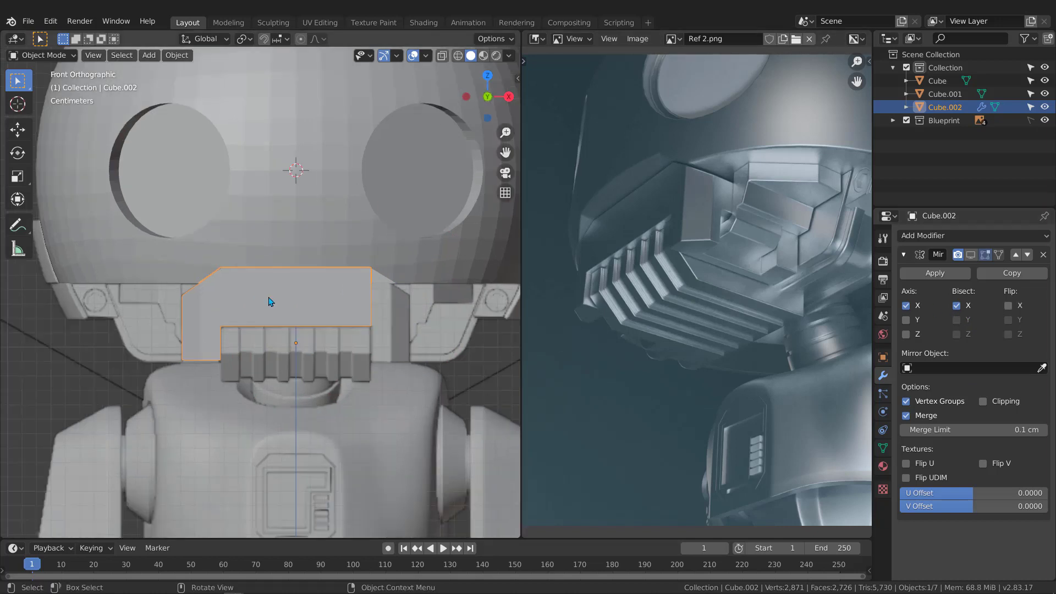
pyautogui.click(971, 255)
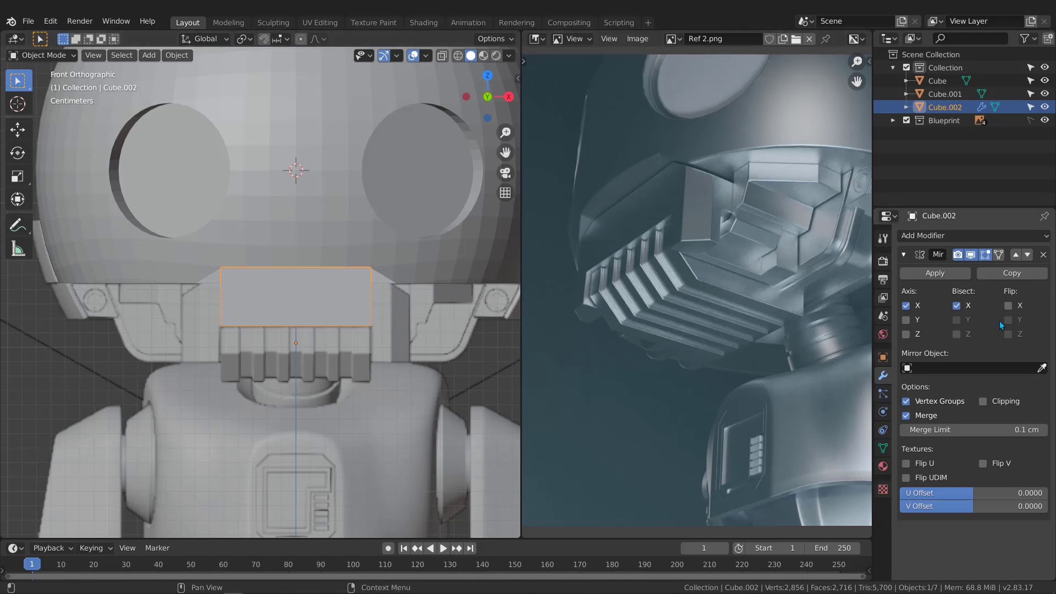
pyautogui.click(1009, 307)
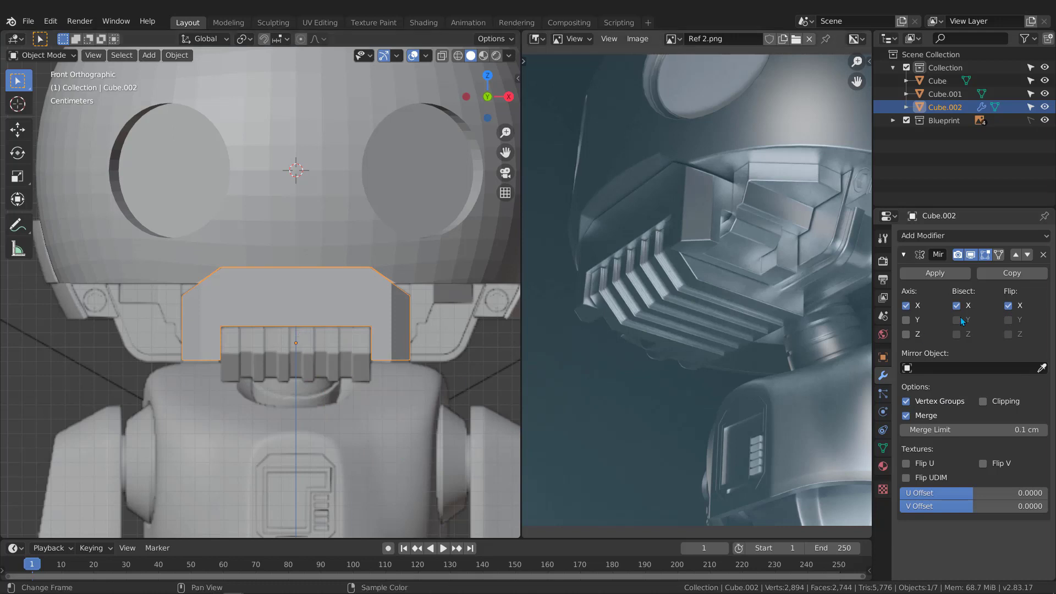
pyautogui.click(935, 274)
pyautogui.moveTo(283, 306)
pyautogui.mouseDown(button='middle')
pyautogui.moveTo(238, 304)
pyautogui.moveTo(291, 252)
pyautogui.moveTo(362, 236)
pyautogui.moveTo(276, 287)
pyautogui.moveTo(140, 300)
pyautogui.moveTo(264, 302)
pyautogui.moveTo(272, 314)
pyautogui.mouseUp(button='middle')
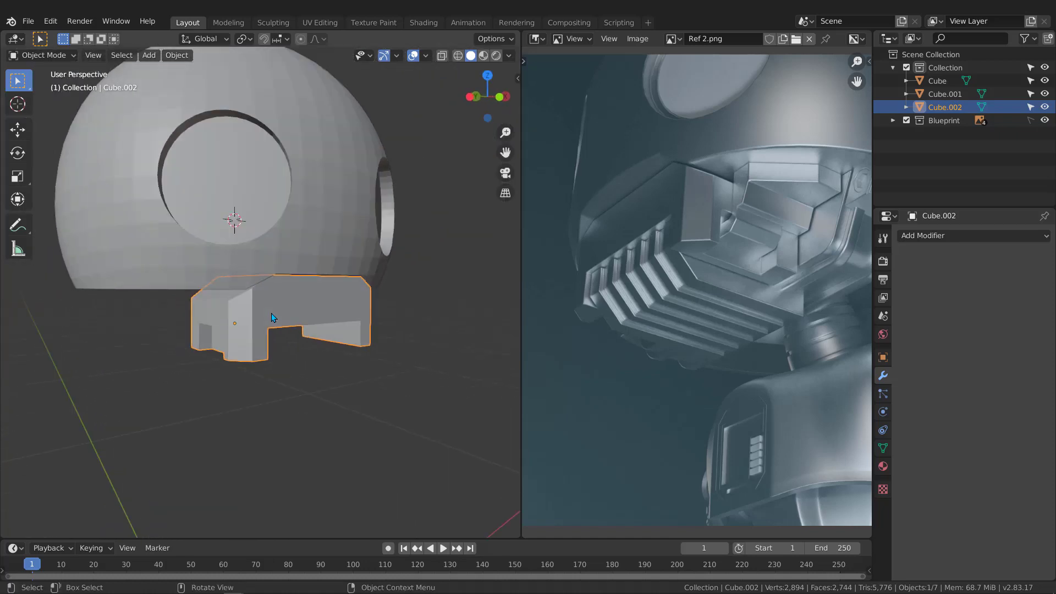